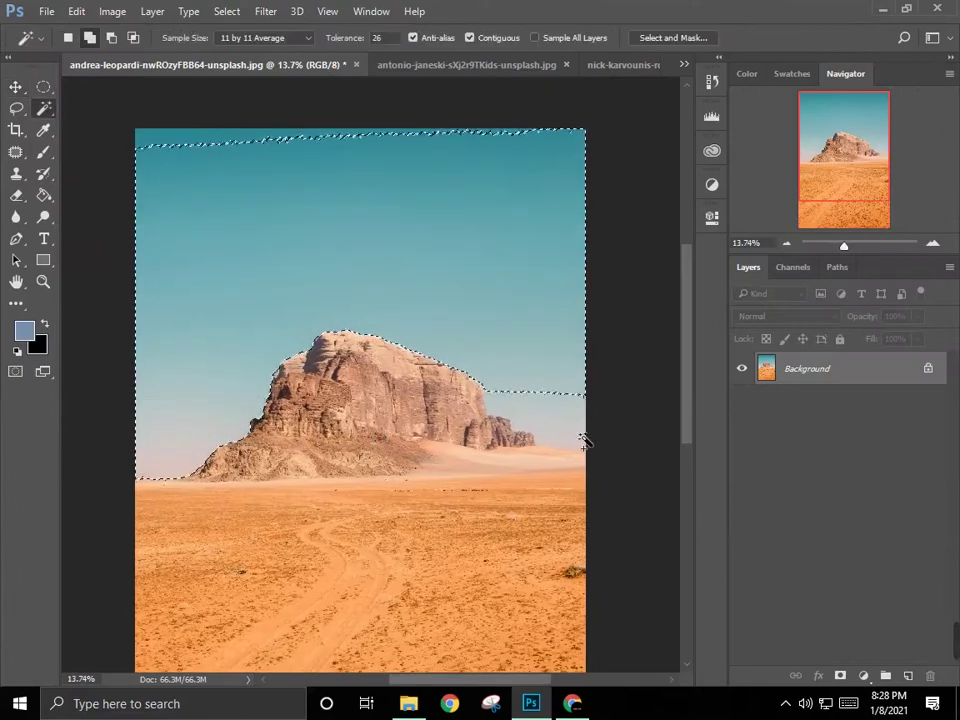
Step: Delete the desert photo's sky and cut the rock onto its own layer
{"action": "key", "text": "Delete"}
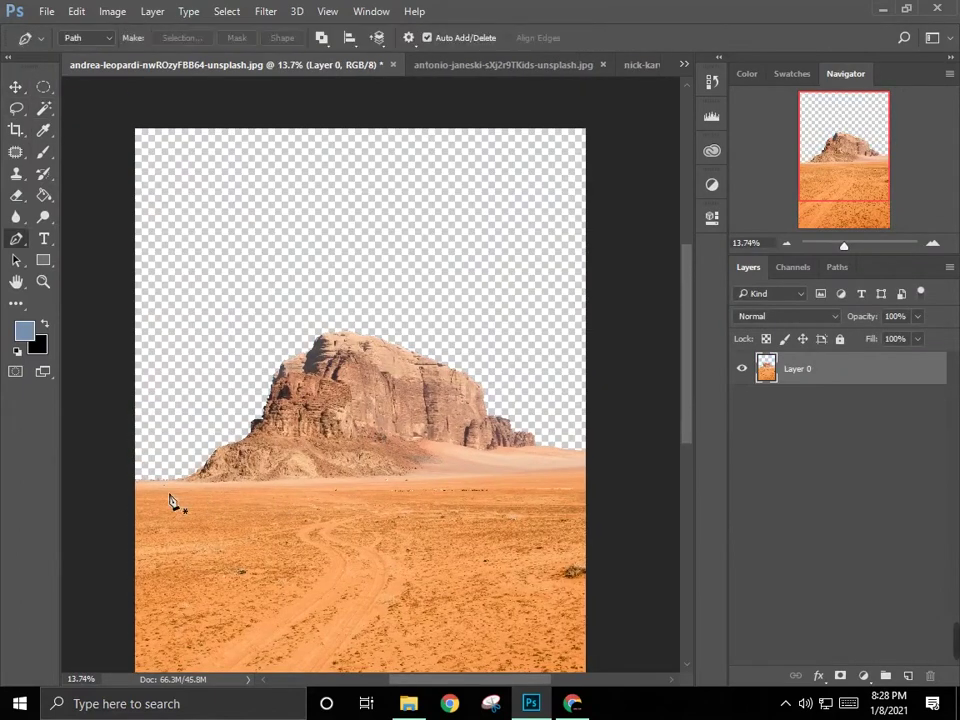
{"action": "key", "text": "m"}
{"action": "right_click", "coordinate": [326, 356]}
{"action": "left_click", "coordinate": [396, 210]}
Step: Widen the canvas to a landscape shape and move the rock layer left
{"action": "key", "text": "c"}
{"action": "key", "text": "ctrl+minus"}
{"action": "left_click_drag", "start_coordinate": [261, 379], "coordinate": [304, 210]}
{"action": "key", "text": "Escape"}
{"action": "key", "text": "v"}
{"action": "left_click_drag", "start_coordinate": [544, 348], "coordinate": [368, 306]}
Step: Stretch the sand layer further left, then bring up the camel desert photo
{"action": "left_click", "coordinate": [415, 458]}
{"action": "key", "text": "ctrl+t"}
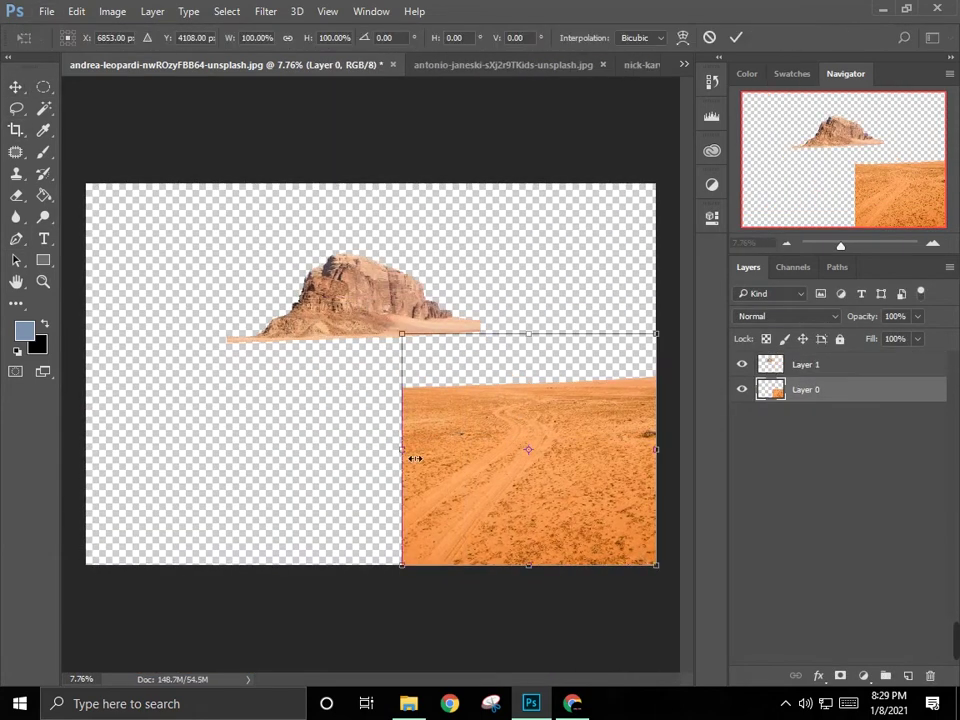
{"action": "left_click_drag", "start_coordinate": [415, 458], "coordinate": [261, 454]}
{"action": "key", "text": "Return"}
{"action": "left_click", "coordinate": [489, 66]}
{"action": "key", "text": "p"}
{"action": "scroll", "coordinate": [146, 418], "scroll_direction": "up", "scroll_amount": 1}
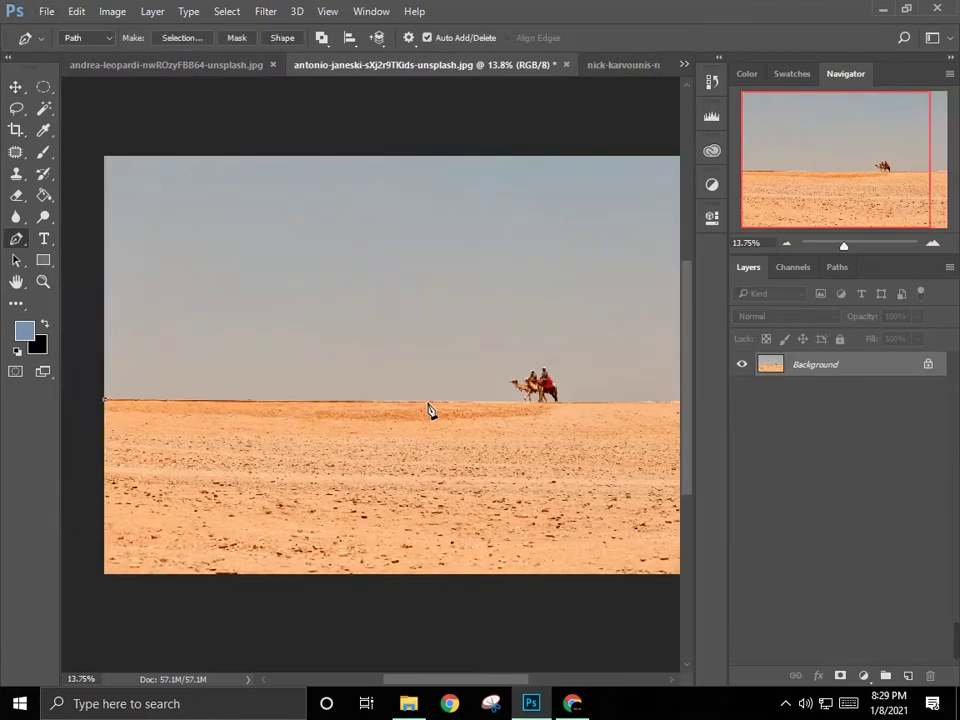
Step: Copy the camel photo's sand below the horizon and paste it into the composite
{"action": "left_click_drag", "start_coordinate": [390, 381], "coordinate": [418, 381]}
{"action": "key", "text": "ctrl+Return"}
{"action": "key", "text": "ctrl+c"}
{"action": "key", "text": "ctrl+Tab"}
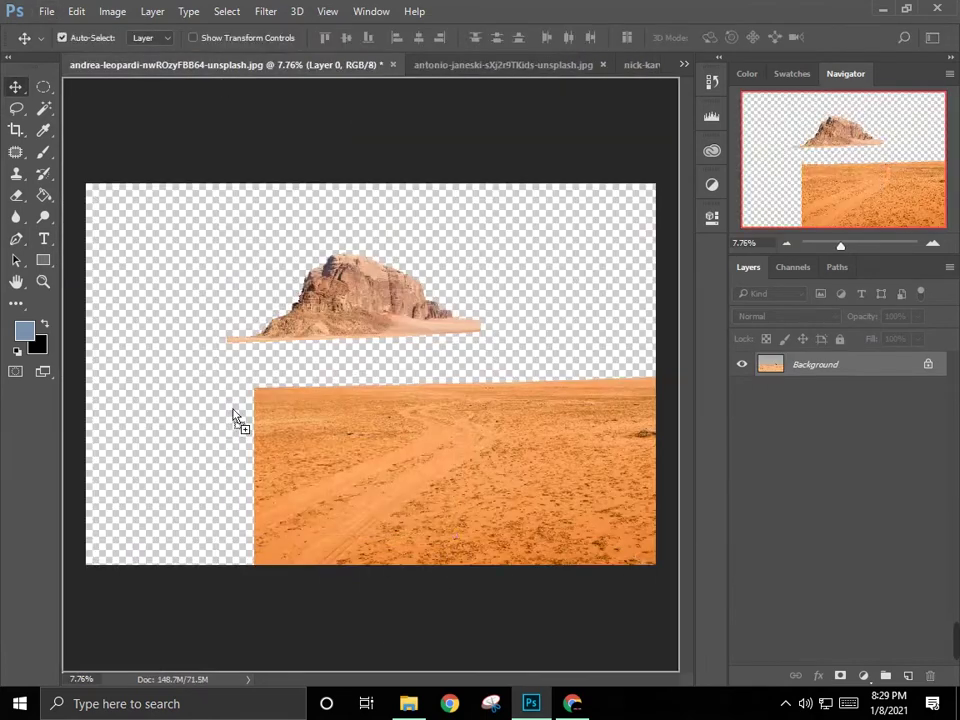
{"action": "key", "text": "ctrl+v"}
Step: Move the pasted sand to the lower left and warp it up to the horizon
{"action": "key", "text": "ctrl+t"}
{"action": "mouse_move", "coordinate": [342, 402]}
{"action": "left_mouse_down"}
{"action": "mouse_move", "coordinate": [295, 500]}
{"action": "mouse_move", "coordinate": [264, 381]}
{"action": "mouse_move", "coordinate": [139, 561]}
{"action": "mouse_move", "coordinate": [393, 582]}
{"action": "left_mouse_up"}
{"action": "right_click", "coordinate": [289, 461]}
{"action": "left_click", "coordinate": [270, 407]}
{"action": "key", "text": "Return"}
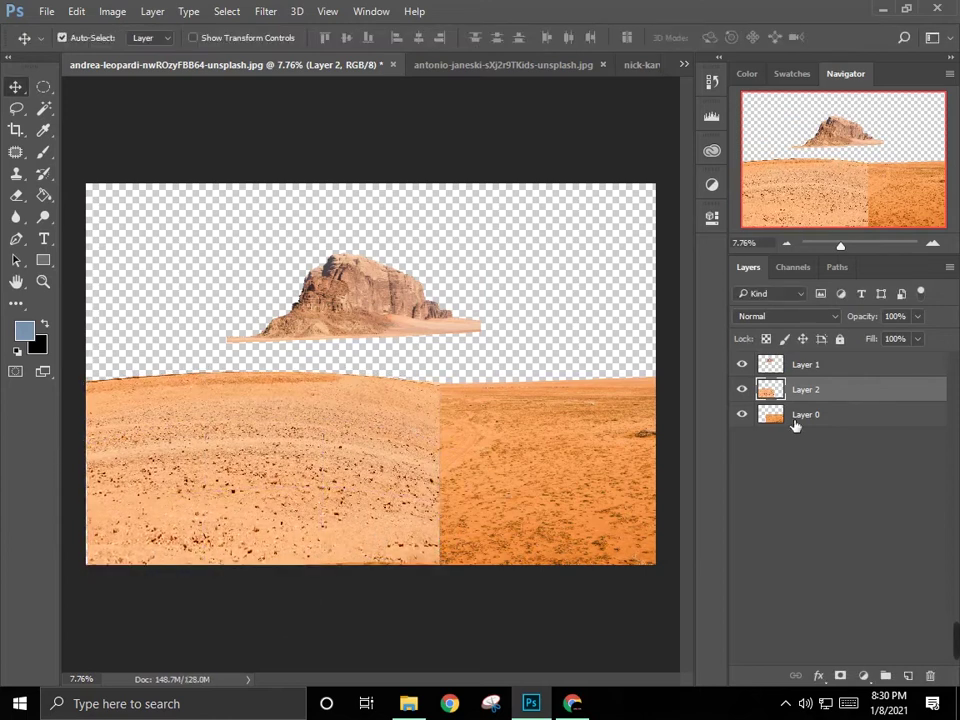
Step: Warp the right-hand sand into a rising dune and preview Hue +6, Saturation -23
{"action": "left_click", "coordinate": [800, 414]}
{"action": "key", "text": "ctrl+t"}
{"action": "left_click_drag", "start_coordinate": [455, 321], "coordinate": [455, 296]}
{"action": "right_click", "coordinate": [536, 407]}
{"action": "left_click", "coordinate": [560, 560]}
{"action": "left_click_drag", "start_coordinate": [481, 361], "coordinate": [505, 350]}
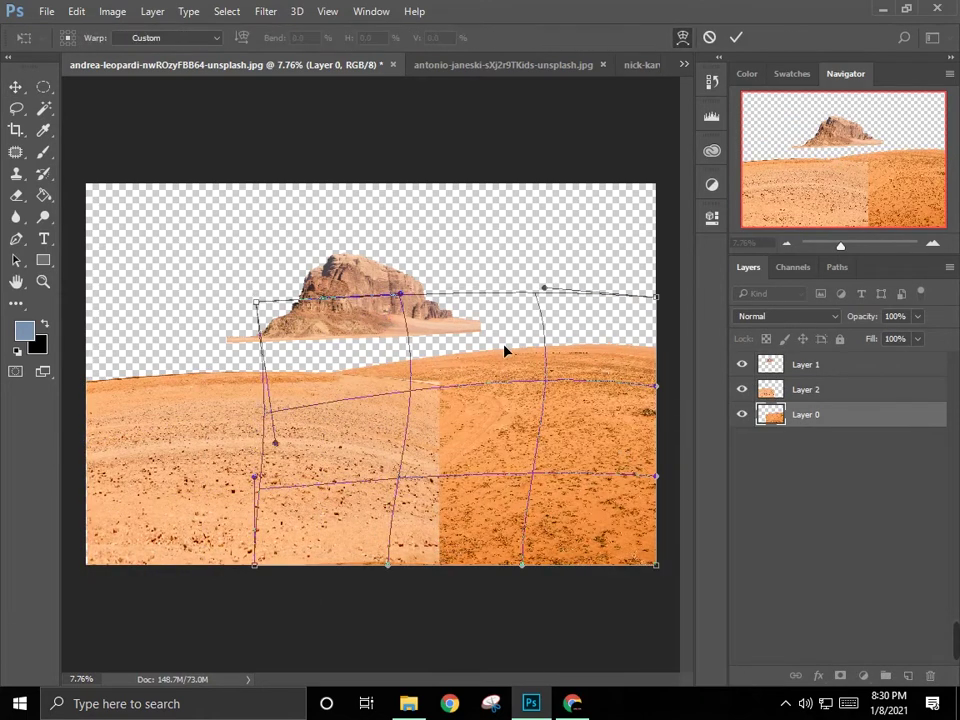
{"action": "key", "text": "Return"}
{"action": "key", "text": "ctrl+u"}
{"action": "left_click_drag", "start_coordinate": [184, 246], "coordinate": [166, 290]}
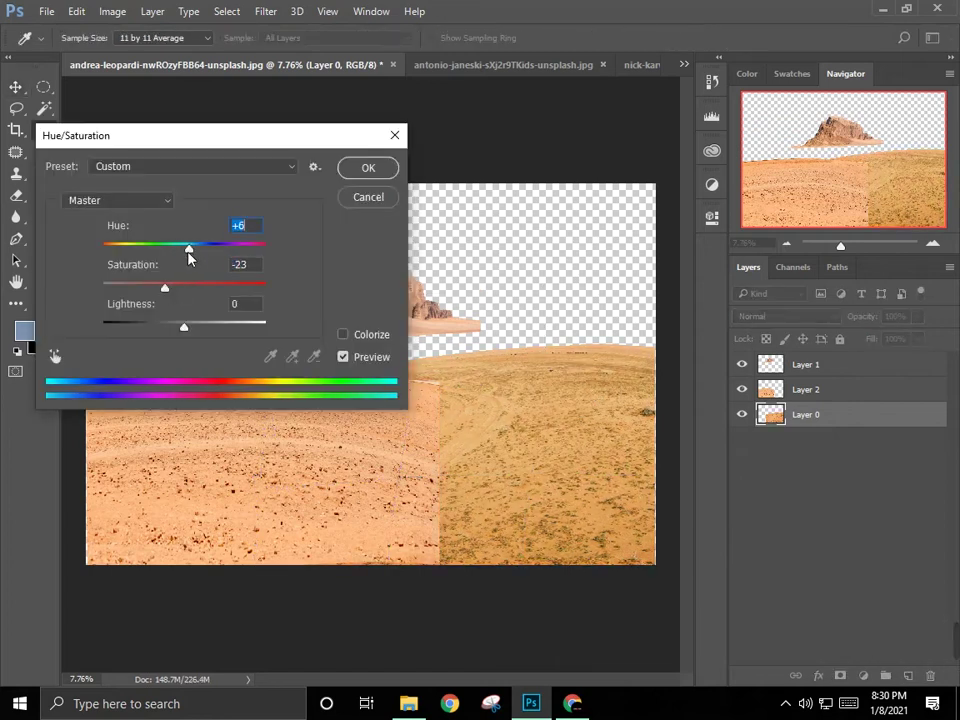
Step: Recolour the right-hand sand with Hue/Saturation, roughly Hue -3, Saturation +7, Lightness +4
{"action": "key", "text": "Escape"}
{"action": "key", "text": "ctrl+b"}
{"action": "key", "text": "Escape"}
{"action": "key", "text": "ctrl+u"}
{"action": "mouse_move", "coordinate": [184, 246]}
{"action": "left_mouse_down"}
{"action": "mouse_move", "coordinate": [193, 252]}
{"action": "mouse_move", "coordinate": [186, 248]}
{"action": "left_mouse_up"}
{"action": "mouse_move", "coordinate": [184, 326]}
{"action": "left_mouse_down"}
{"action": "mouse_move", "coordinate": [197, 327]}
{"action": "mouse_move", "coordinate": [187, 326]}
{"action": "left_mouse_up"}
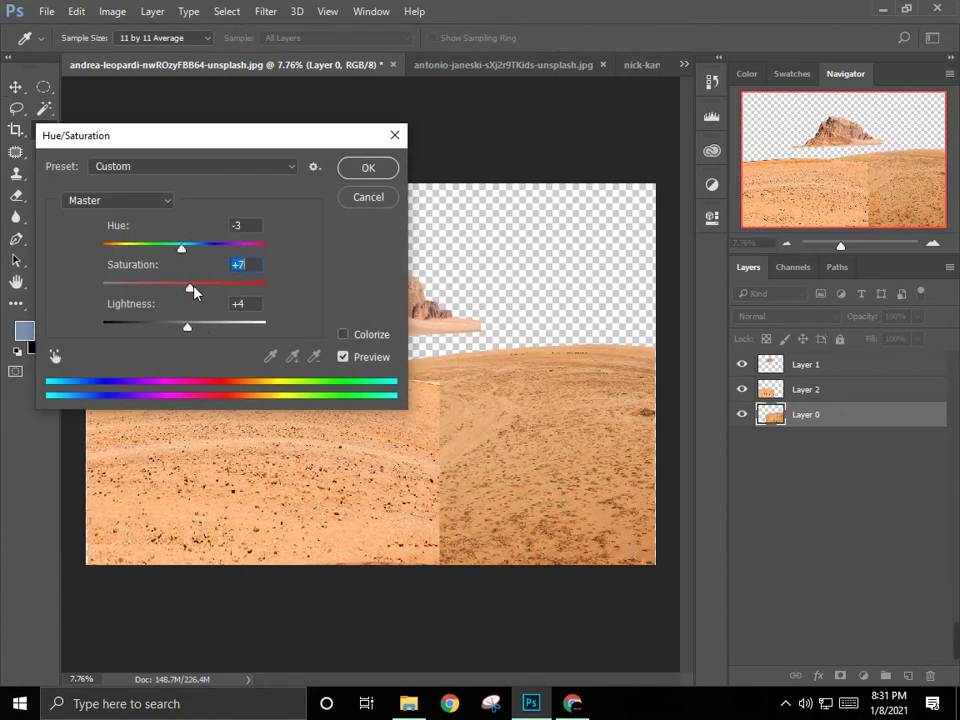
{"action": "key", "text": "Return"}
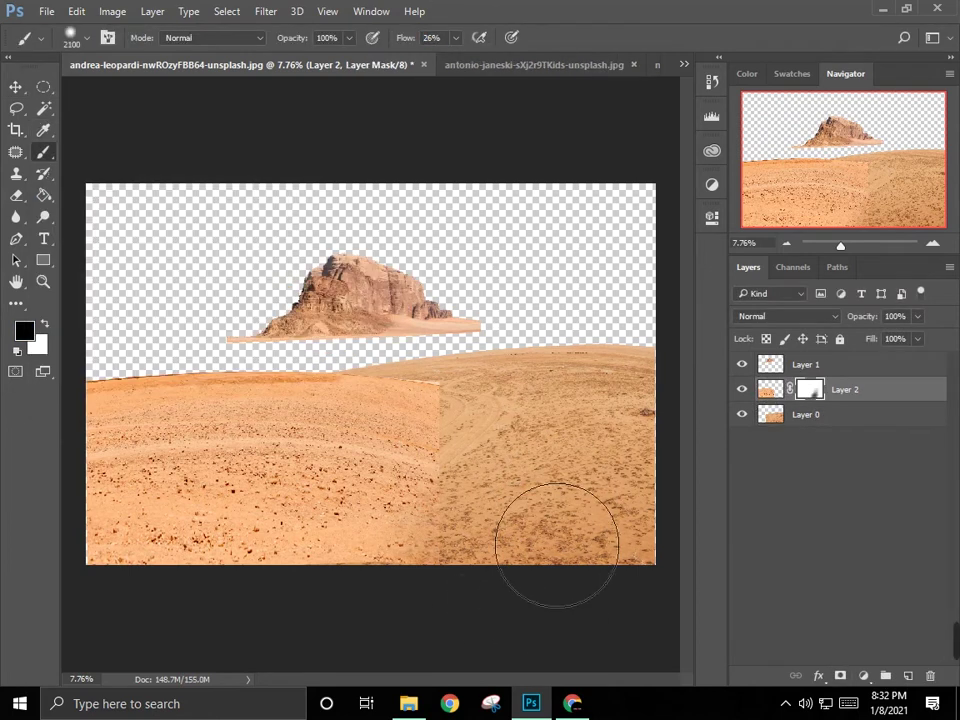
Step: Warp both sand layers into curved dunes, with the left sand placed beneath the right
{"action": "key", "text": "ctrl+t"}
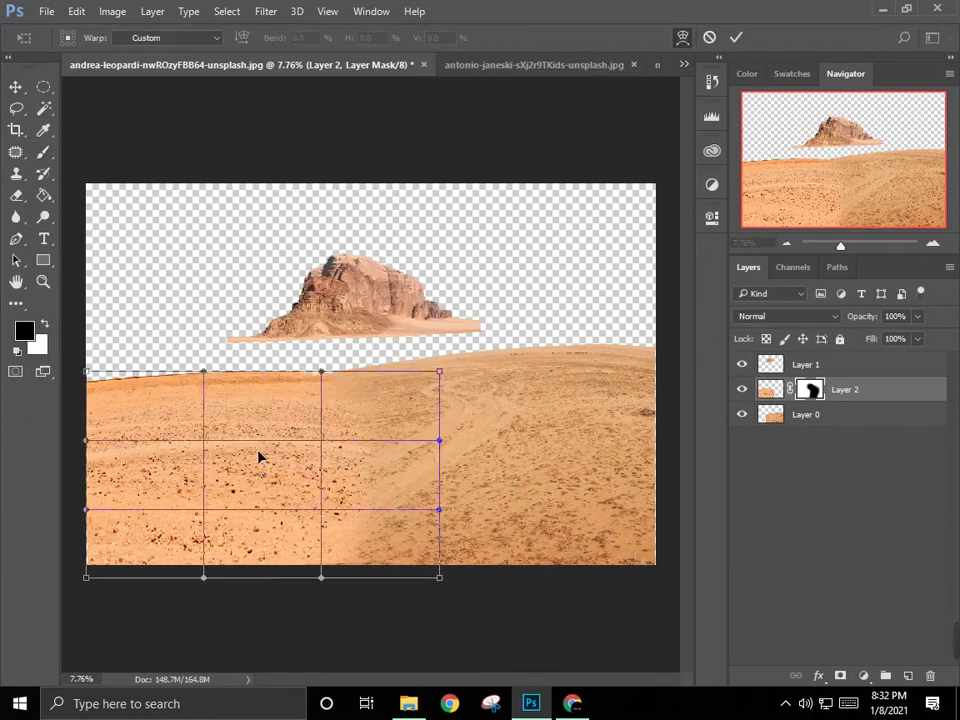
{"action": "left_click_drag", "start_coordinate": [257, 456], "coordinate": [257, 401]}
{"action": "key", "text": "Return"}
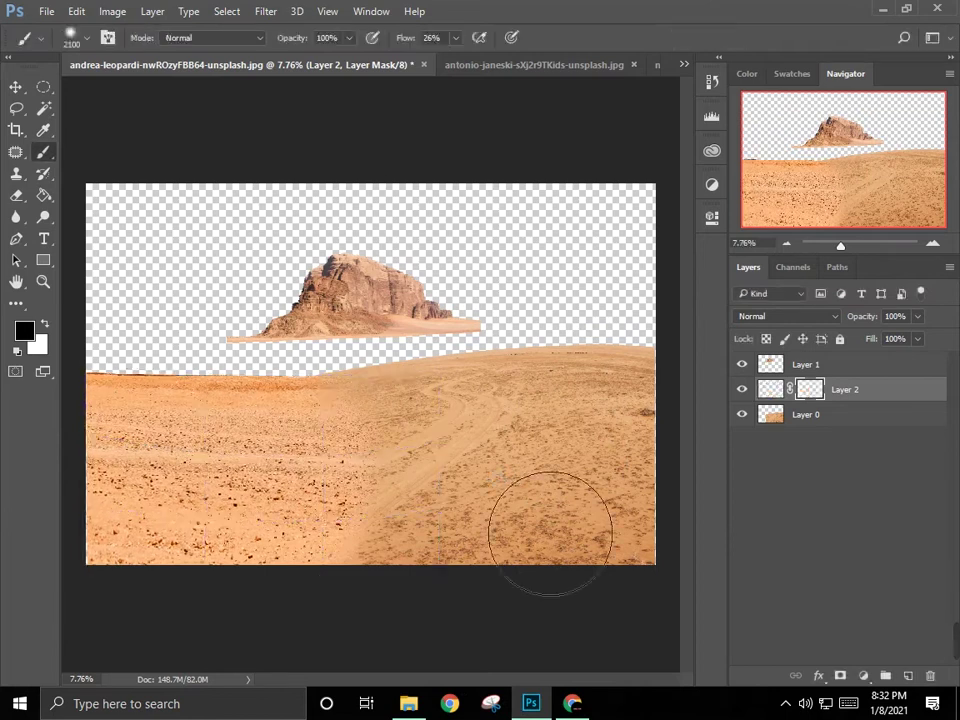
{"action": "key", "text": "ctrl+bracketleft"}
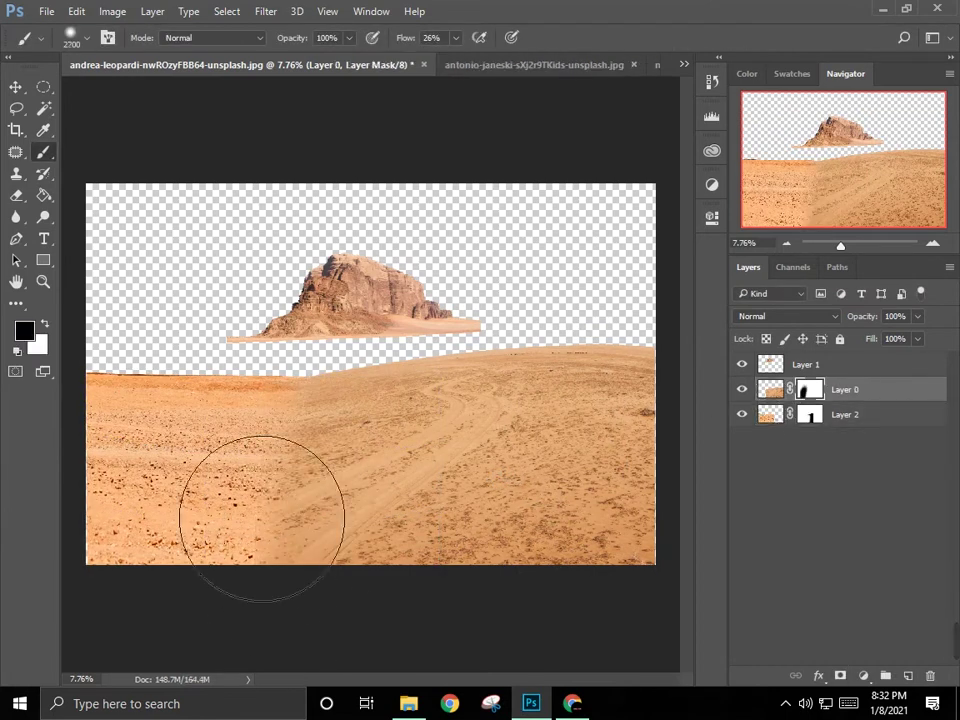
{"action": "key", "text": "ctrl+t"}
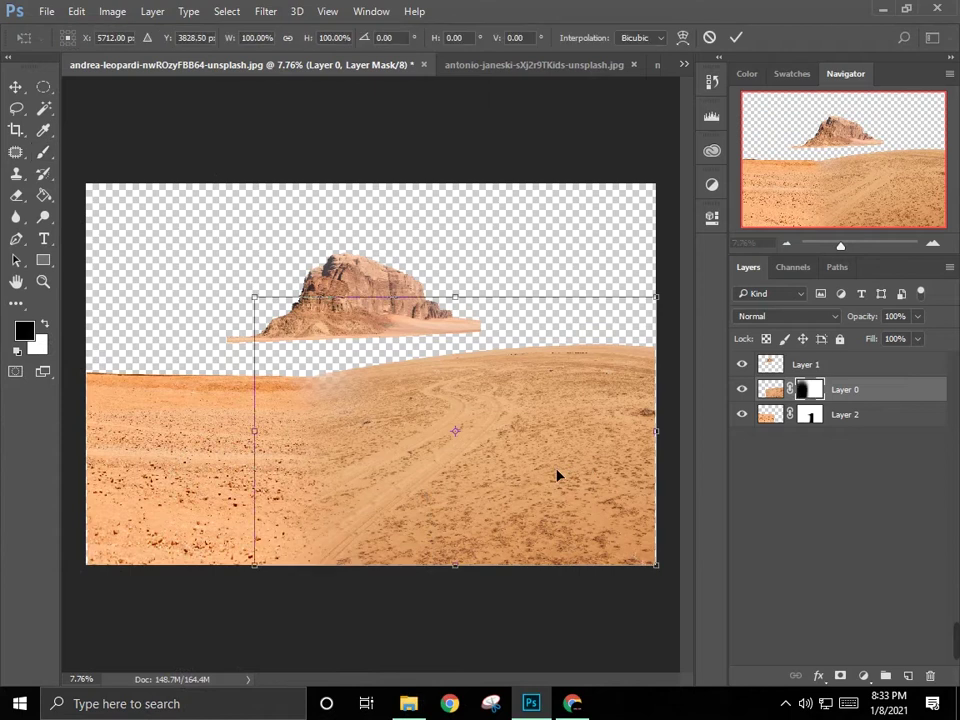
{"action": "left_click_drag", "start_coordinate": [469, 454], "coordinate": [313, 407]}
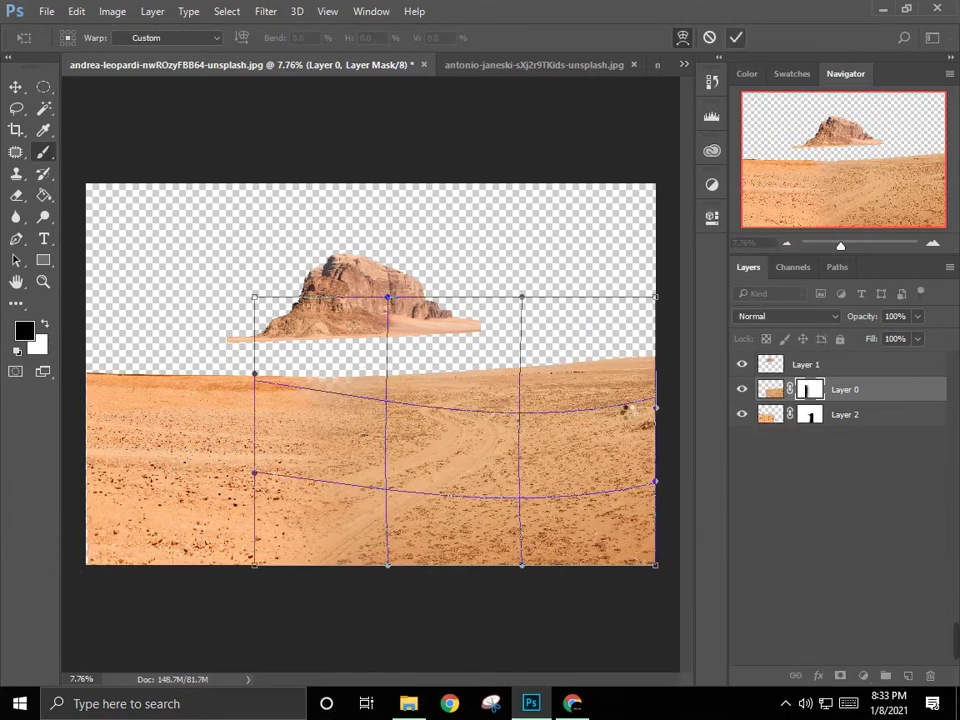
{"action": "key", "text": "Return"}
Step: Lower the left sand's saturation and set up a smaller brush for painting its mask
{"action": "key", "text": "alt+bracketleft"}
{"action": "key", "text": "ctrl+u"}
{"action": "left_click_drag", "start_coordinate": [184, 287], "coordinate": [175, 290]}
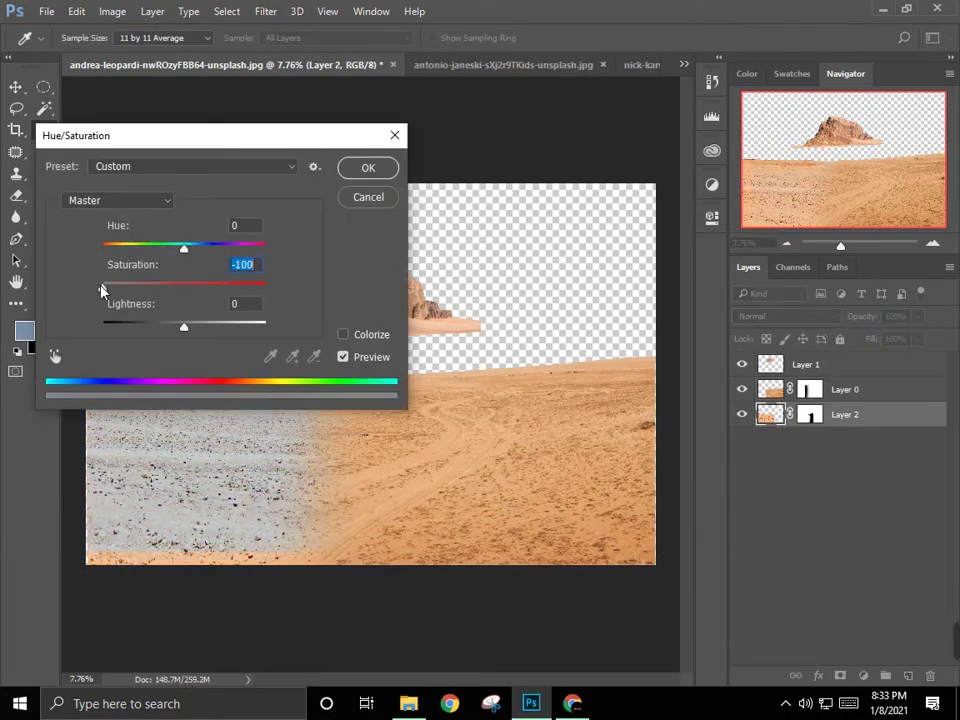
{"action": "key", "text": "Return"}
{"action": "key", "text": "b"}
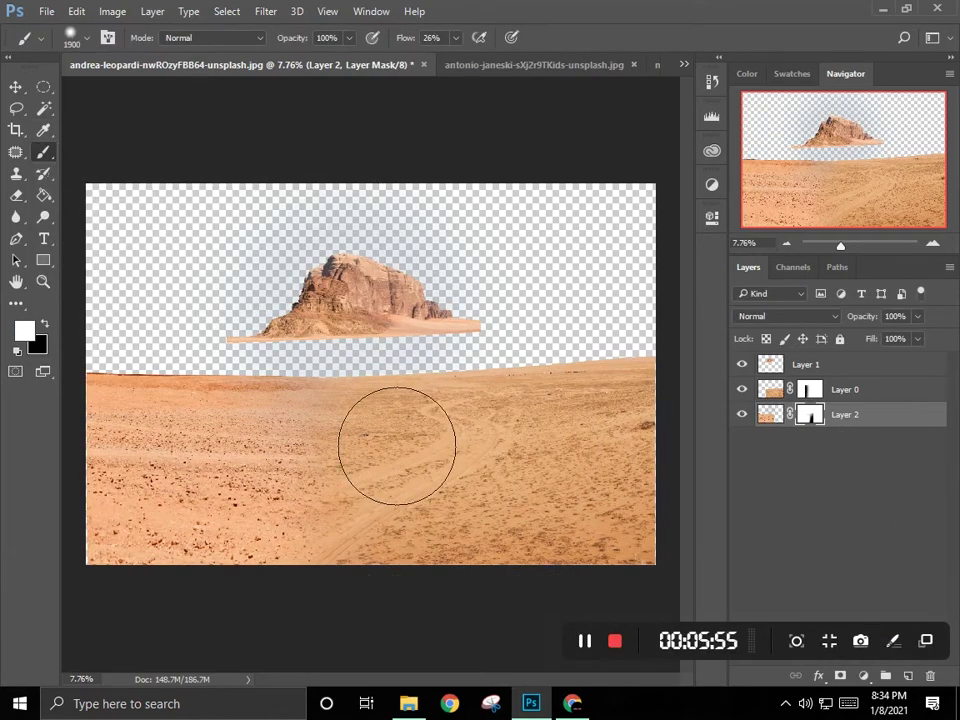
{"action": "key", "text": "bracketleft"}
{"action": "key", "text": "bracketleft"}
{"action": "key", "text": "bracketleft"}
Step: Send the rock to the bottom and reshape it into a tall peak near the centre
{"action": "scroll", "coordinate": [551, 403], "scroll_direction": "up", "scroll_amount": 1}
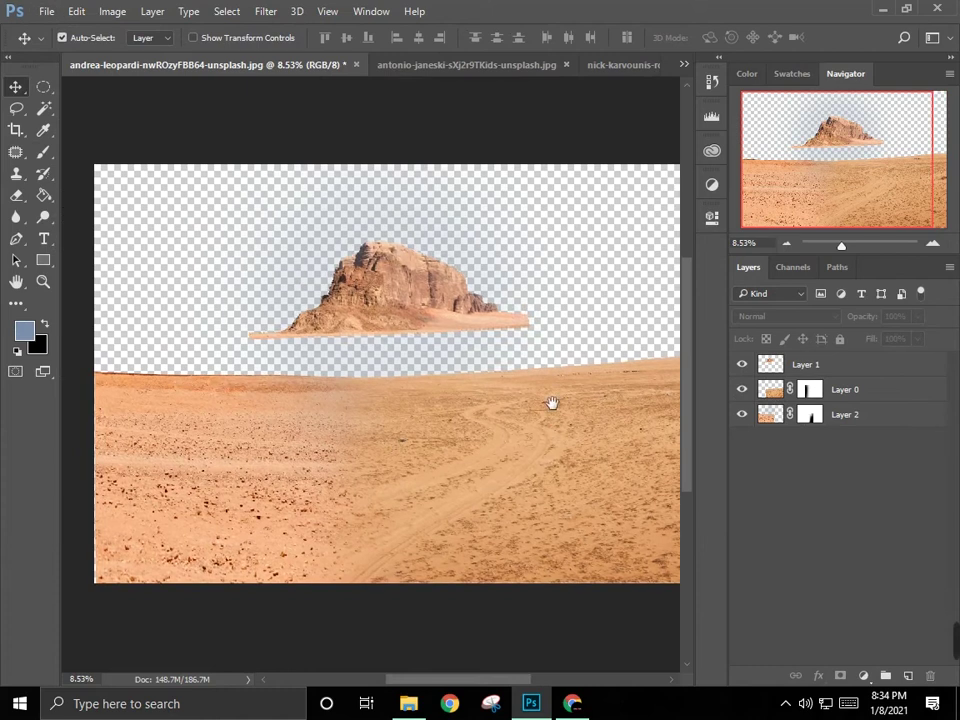
{"action": "left_click_drag", "start_coordinate": [390, 290], "coordinate": [326, 333]}
{"action": "key", "text": "ctrl+shift+bracketleft"}
{"action": "key", "text": "ctrl+t"}
{"action": "mouse_move", "coordinate": [432, 298]}
{"action": "left_mouse_down"}
{"action": "mouse_move", "coordinate": [608, 350]}
{"action": "mouse_move", "coordinate": [489, 343]}
{"action": "mouse_move", "coordinate": [407, 407]}
{"action": "left_mouse_up"}
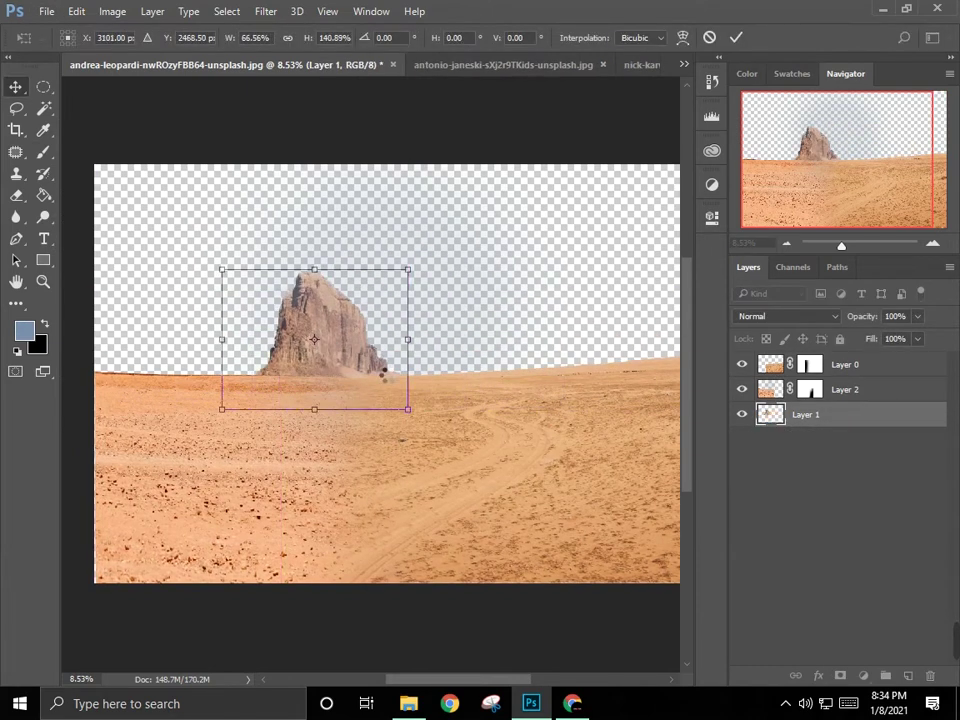
{"action": "key", "text": "Return"}
{"action": "left_click_drag", "start_coordinate": [560, 380], "coordinate": [583, 373]}
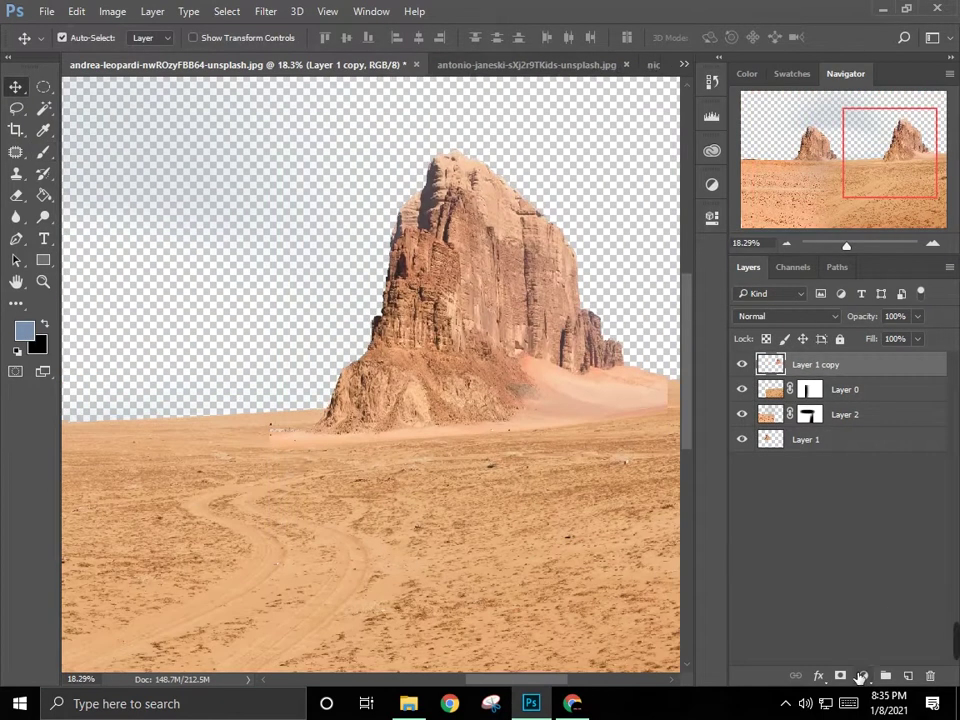
Step: Make a paler, horizontally flipped copy of the rock and move it to the left
{"action": "left_click_drag", "start_coordinate": [526, 485], "coordinate": [346, 480]}
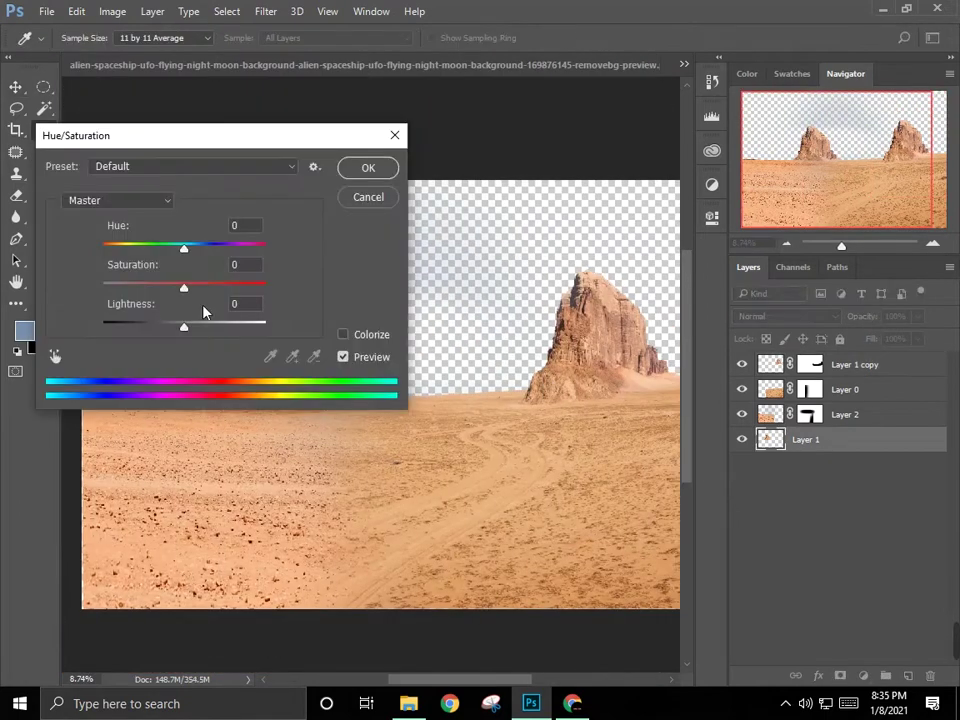
{"action": "key", "text": "Return"}
{"action": "key", "text": "ctrl+t"}
{"action": "right_click", "coordinate": [375, 349]}
{"action": "left_click", "coordinate": [471, 596]}
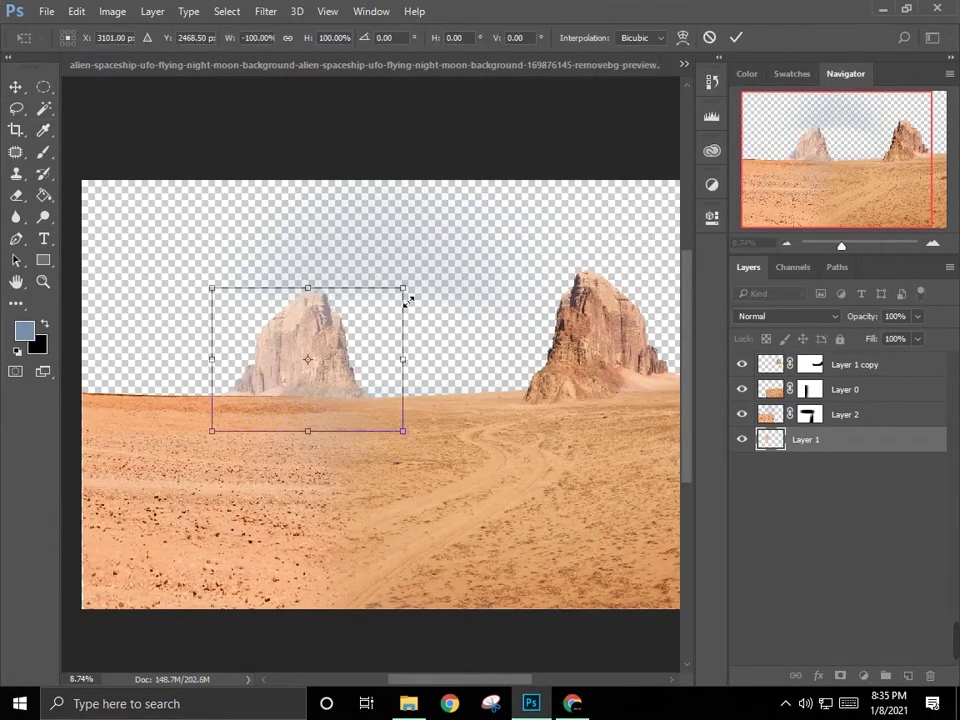
{"action": "key", "text": "Return"}
{"action": "left_click_drag", "start_coordinate": [468, 355], "coordinate": [622, 68]}
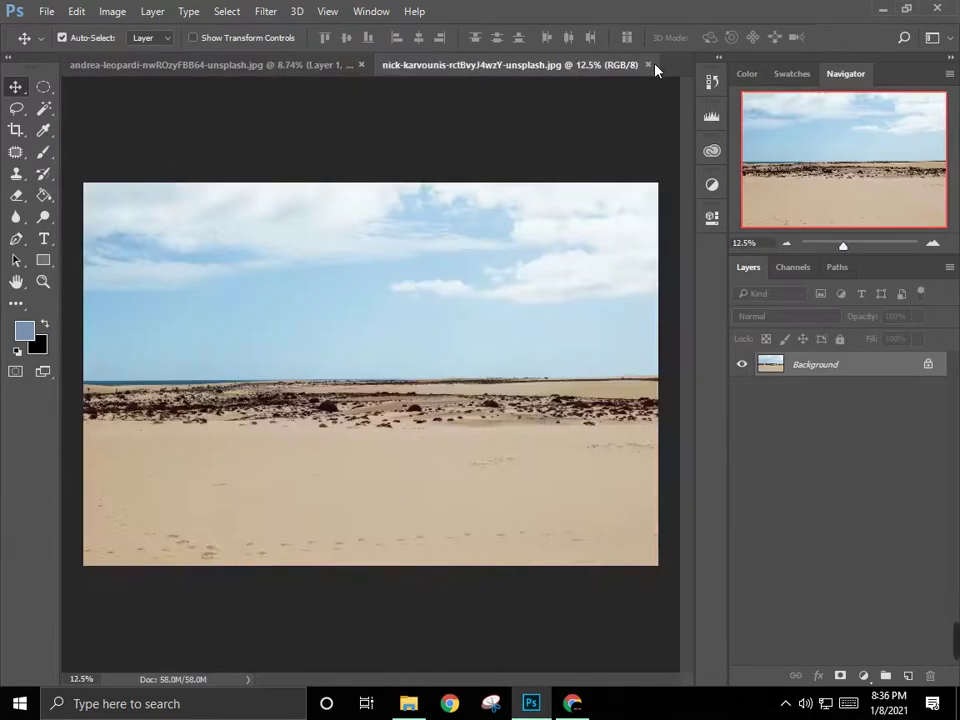
Step: Open three source photos, including the barn and jeff-nissen images
{"action": "left_click_drag", "start_coordinate": [622, 68], "coordinate": [549, 300]}
{"action": "key", "text": "ctrl+o"}
{"action": "left_click", "coordinate": [193, 550]}
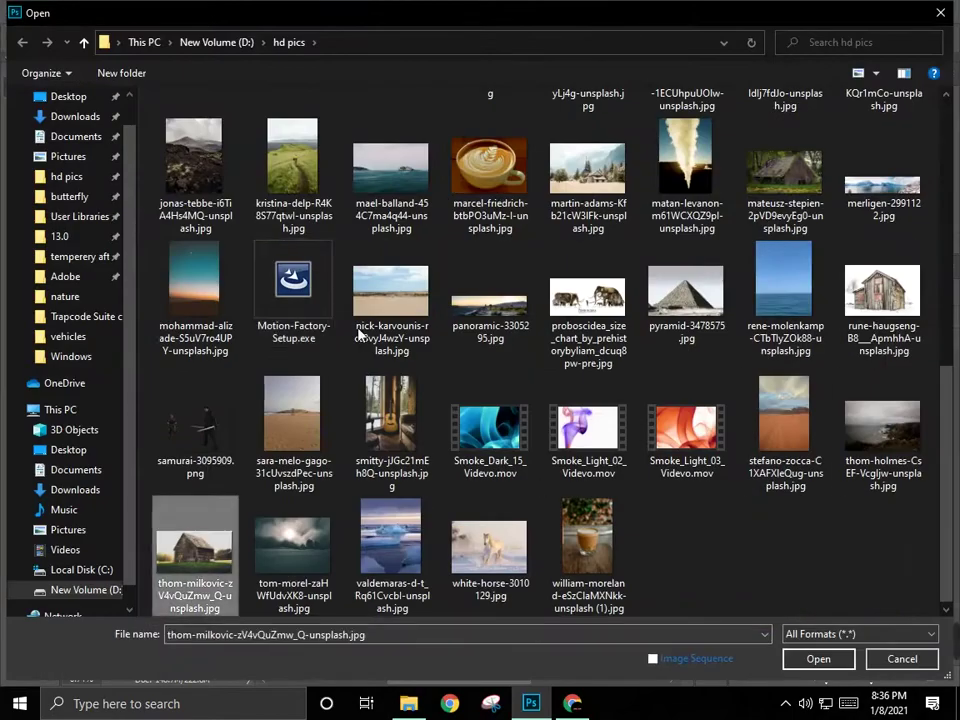
{"action": "left_click", "coordinate": [857, 257], "text": "ctrl"}
{"action": "scroll", "coordinate": [265, 530], "scroll_direction": "up", "scroll_amount": 3}
{"action": "left_click", "coordinate": [882, 390], "text": "ctrl"}
{"action": "scroll", "coordinate": [290, 354], "scroll_direction": "up", "scroll_amount": 5}
{"action": "key", "text": "Return"}
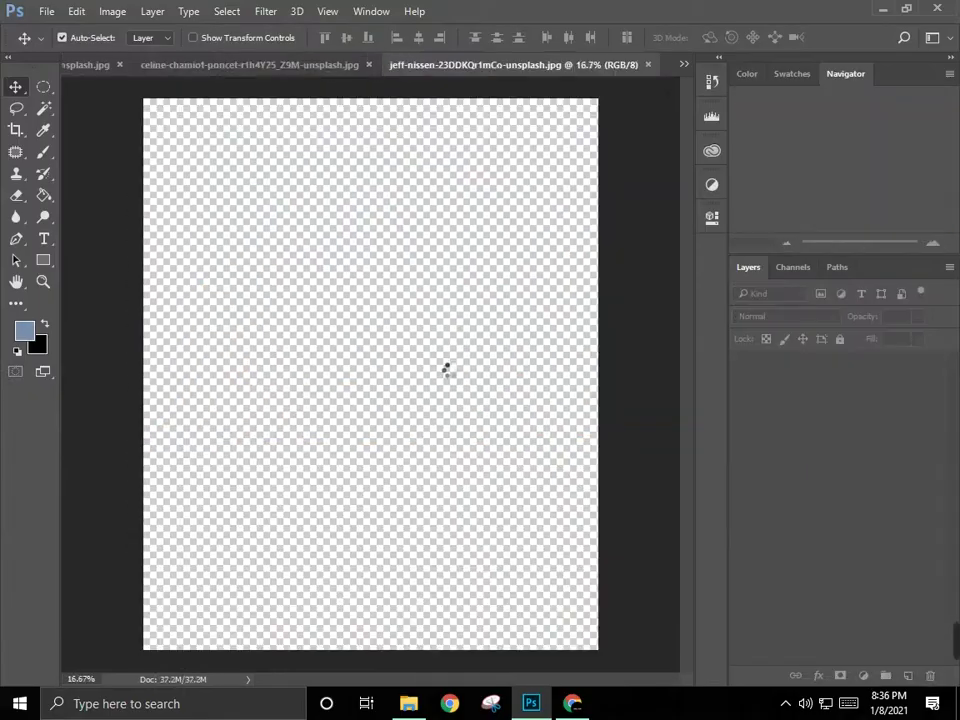
Step: Trace a pen path around the barn's roof edge from eave to peak
{"action": "scroll", "coordinate": [450, 368], "scroll_direction": "up", "scroll_amount": 3}
{"action": "key", "text": "p"}
{"action": "scroll", "coordinate": [296, 439], "scroll_direction": "up", "scroll_amount": 5}
{"action": "scroll", "coordinate": [296, 439], "scroll_direction": "up", "scroll_amount": 2}
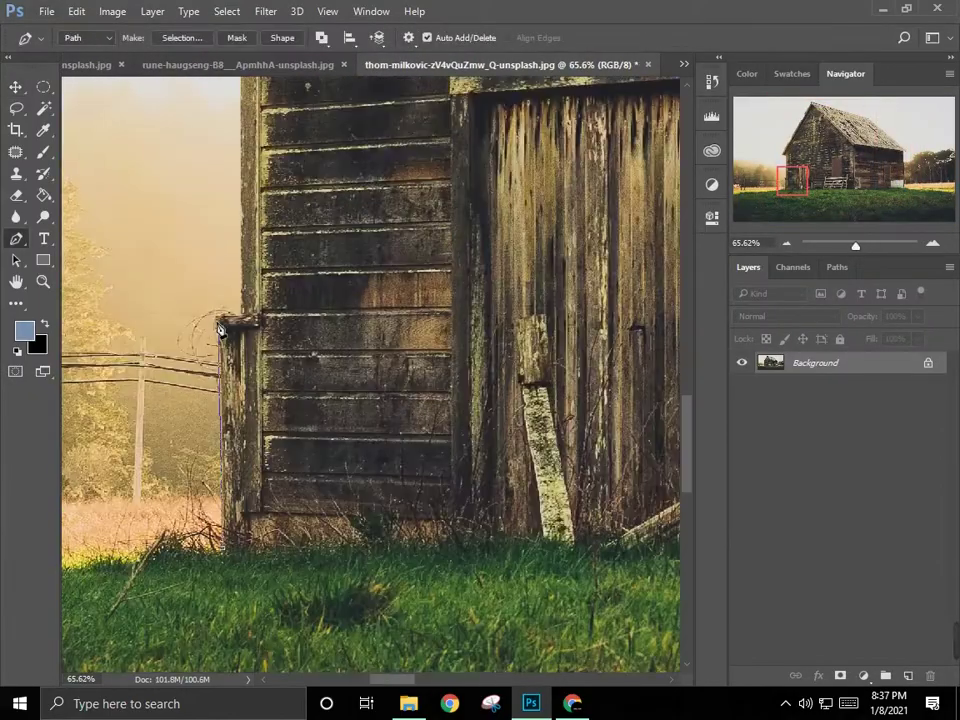
{"action": "left_click_drag", "start_coordinate": [299, 281], "coordinate": [278, 306]}
{"action": "scroll", "coordinate": [265, 305], "scroll_direction": "up", "scroll_amount": 3}
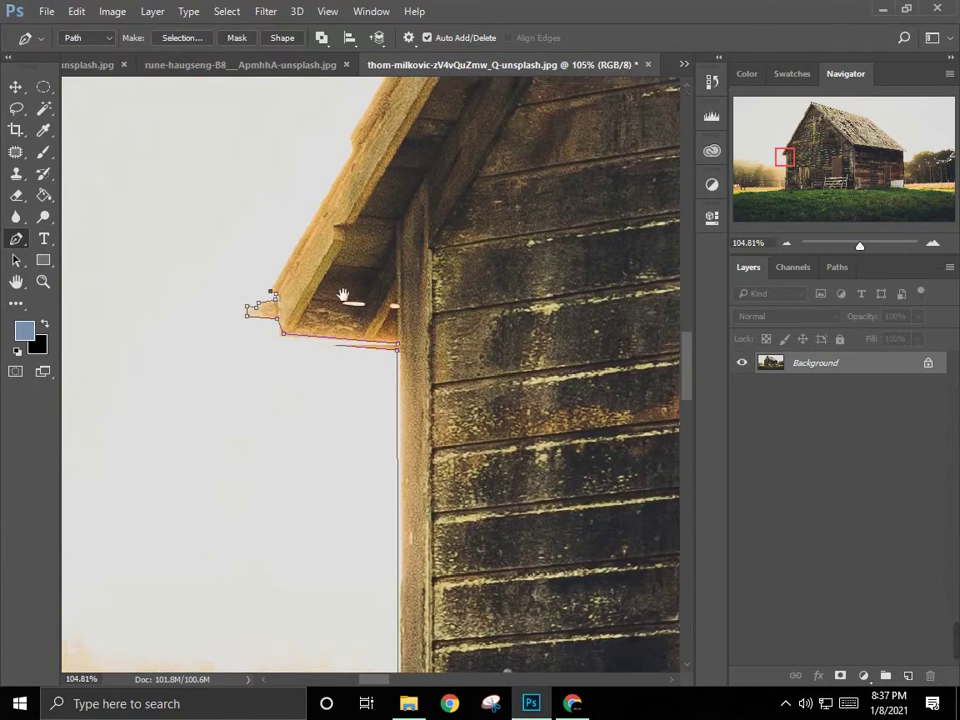
{"action": "scroll", "coordinate": [303, 381], "scroll_direction": "up", "scroll_amount": 2}
{"action": "left_click_drag", "start_coordinate": [450, 130], "coordinate": [310, 315]}
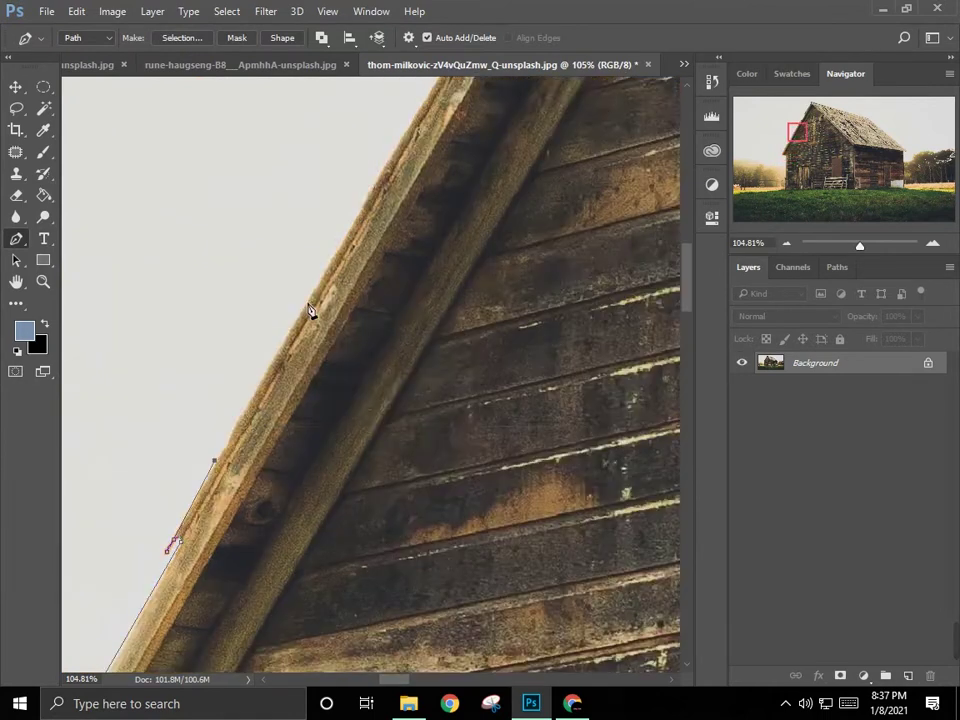
{"action": "left_click_drag", "start_coordinate": [355, 242], "coordinate": [323, 318]}
{"action": "mouse_move", "coordinate": [640, 300]}
{"action": "left_mouse_down"}
{"action": "mouse_move", "coordinate": [520, 368]}
{"action": "mouse_move", "coordinate": [71, 265]}
{"action": "left_mouse_up"}
{"action": "left_click", "coordinate": [448, 373]}
{"action": "mouse_move", "coordinate": [482, 403]}
{"action": "left_mouse_down"}
{"action": "mouse_move", "coordinate": [396, 443]}
{"action": "mouse_move", "coordinate": [403, 495]}
{"action": "mouse_move", "coordinate": [460, 521]}
{"action": "left_mouse_up"}
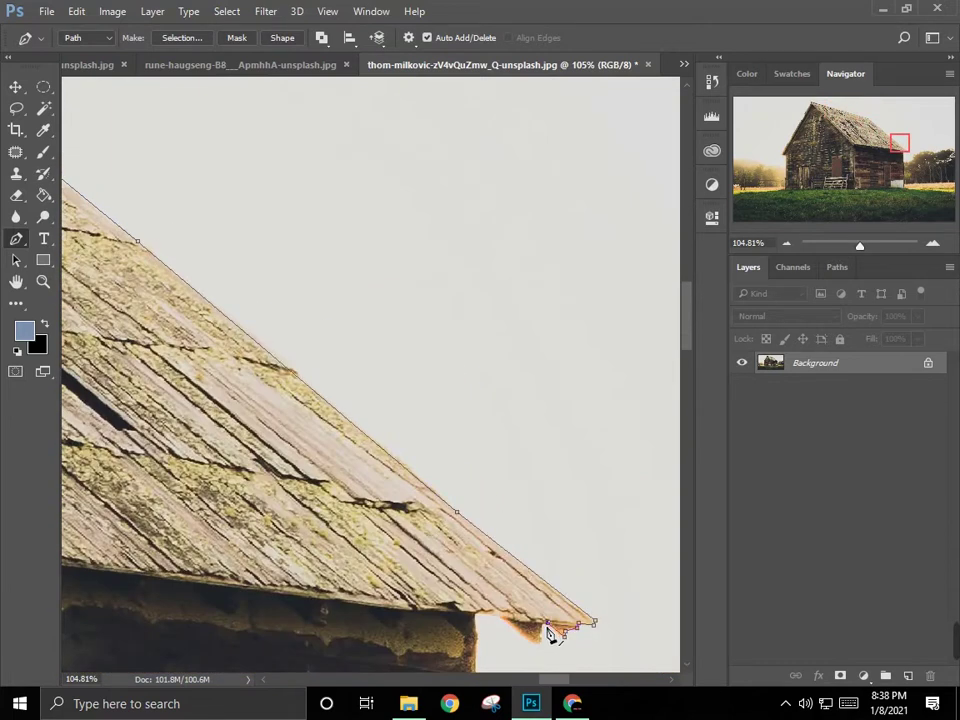
Step: Close the barn outline along its base, load it as a selection, and float the photo window
{"action": "mouse_move", "coordinate": [530, 640]}
{"action": "left_mouse_down"}
{"action": "mouse_move", "coordinate": [375, 443]}
{"action": "mouse_move", "coordinate": [433, 289]}
{"action": "mouse_move", "coordinate": [390, 420]}
{"action": "left_mouse_up"}
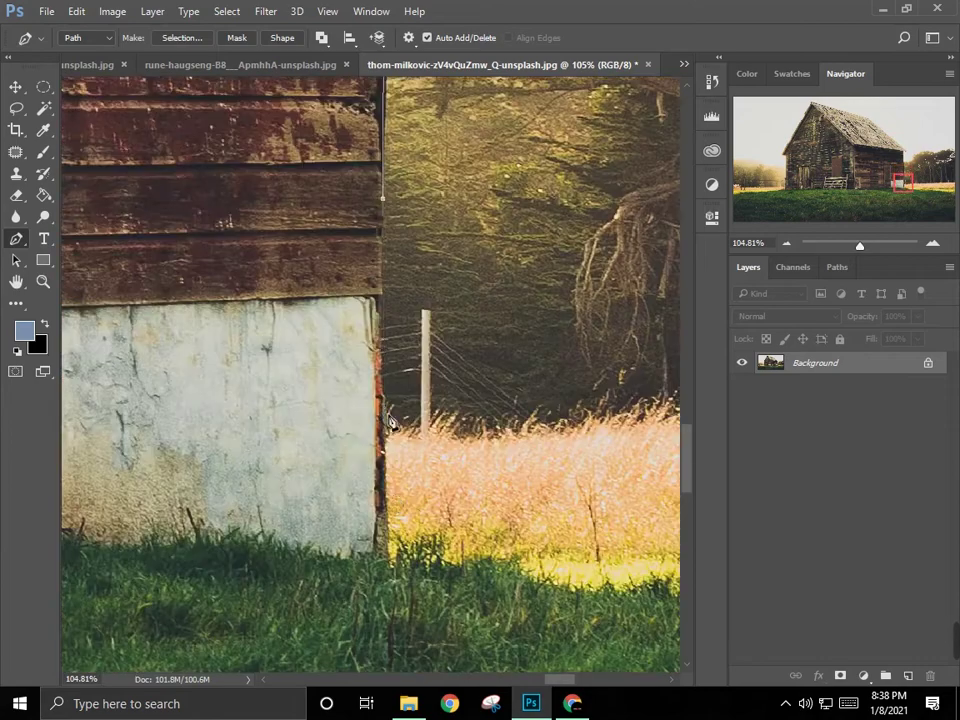
{"action": "scroll", "coordinate": [392, 580], "scroll_direction": "down", "scroll_amount": 3}
{"action": "mouse_move", "coordinate": [100, 550]}
{"action": "left_mouse_down"}
{"action": "mouse_move", "coordinate": [553, 574]}
{"action": "mouse_move", "coordinate": [348, 543]}
{"action": "left_mouse_up"}
{"action": "left_click", "coordinate": [348, 543]}
{"action": "key", "text": "ctrl+Return"}
{"action": "scroll", "coordinate": [348, 543], "scroll_direction": "down", "scroll_amount": 5}
{"action": "left_click_drag", "start_coordinate": [500, 64], "coordinate": [520, 164]}
Step: Drag the barn into the composite, shrink it to about 77% and rotate about 4.5°
{"action": "left_click", "coordinate": [684, 64]}
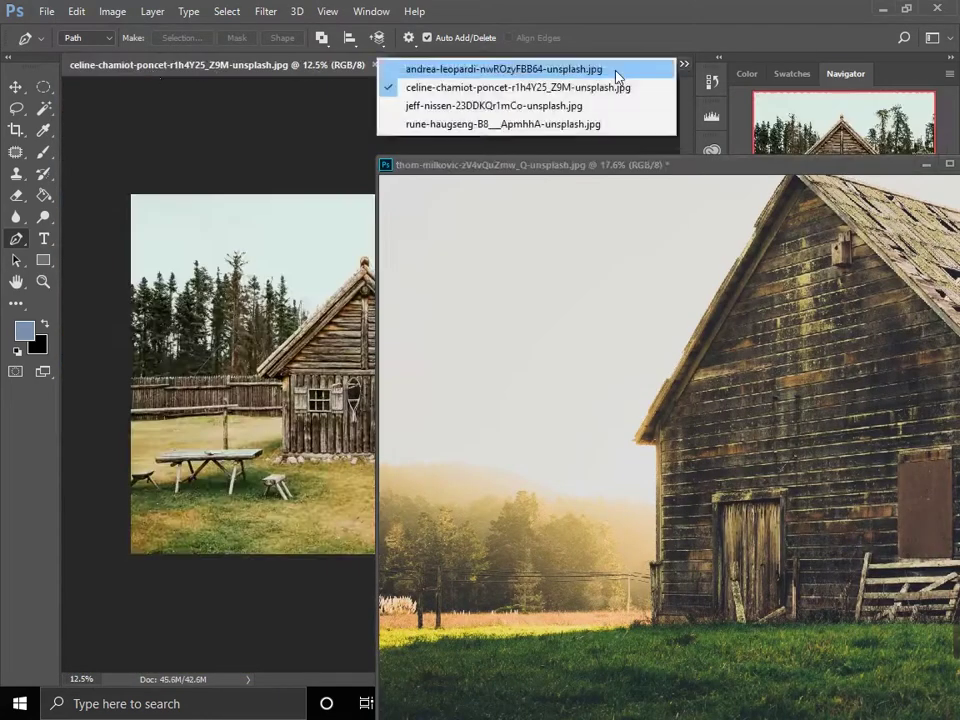
{"action": "left_click", "coordinate": [617, 70]}
{"action": "key", "text": "v"}
{"action": "left_click_drag", "start_coordinate": [667, 291], "coordinate": [230, 390]}
{"action": "key", "text": "ctrl+t"}
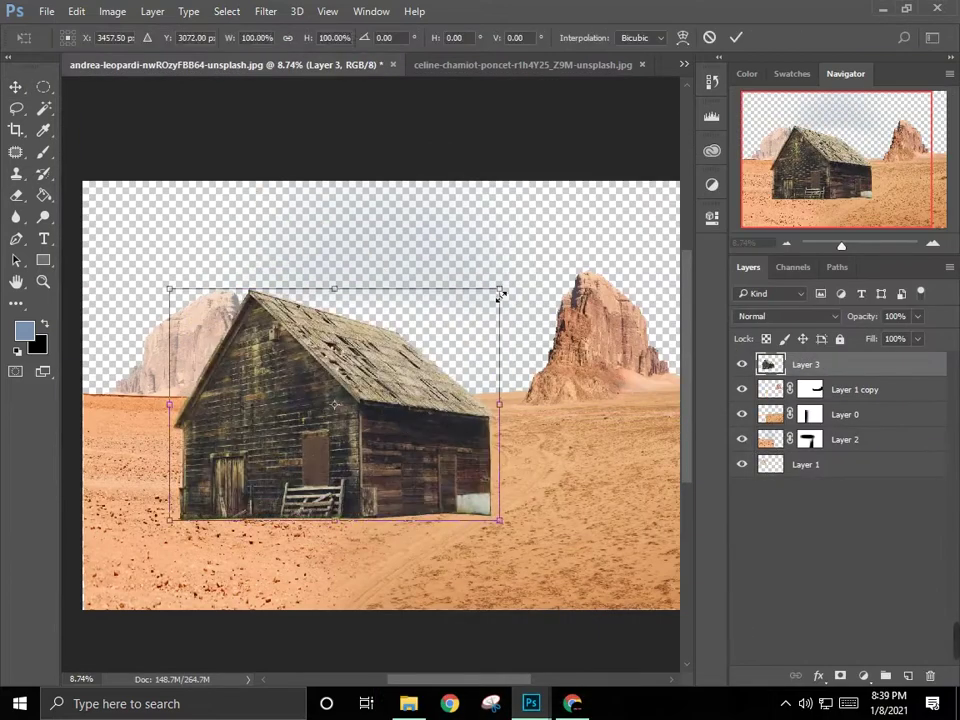
{"action": "left_click_drag", "start_coordinate": [503, 289], "coordinate": [424, 342]}
{"action": "left_click_drag", "start_coordinate": [320, 441], "coordinate": [236, 414]}
{"action": "mouse_move", "coordinate": [352, 314]}
{"action": "left_mouse_down"}
{"action": "mouse_move", "coordinate": [366, 321]}
{"action": "mouse_move", "coordinate": [120, 440]}
{"action": "mouse_move", "coordinate": [336, 321]}
{"action": "left_mouse_up"}
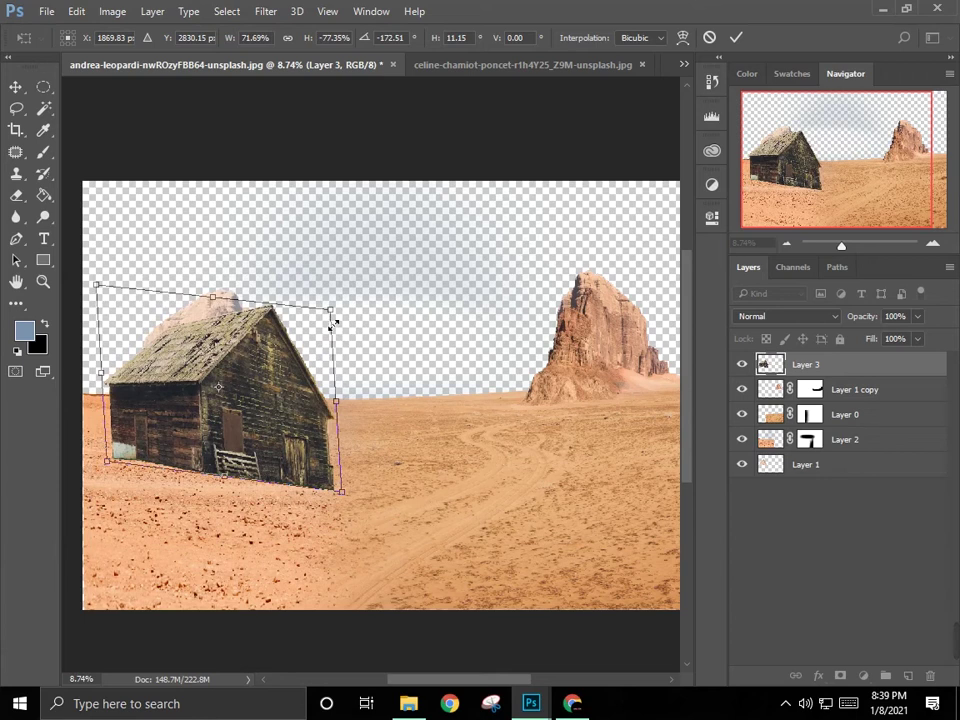
{"action": "key", "text": "Return"}
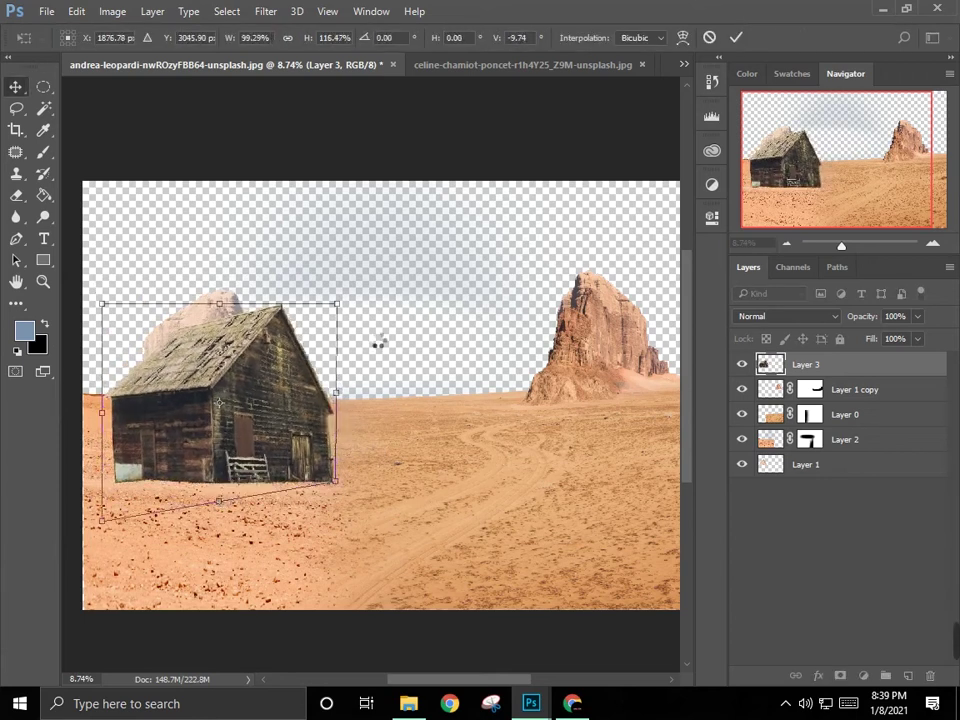
Step: Undo the rotation, resize the barn beside the left rock, and brush its base into the sand
{"action": "key", "text": "ctrl+z"}
{"action": "key", "text": "ctrl+t"}
{"action": "left_click_drag", "start_coordinate": [500, 289], "coordinate": [345, 322]}
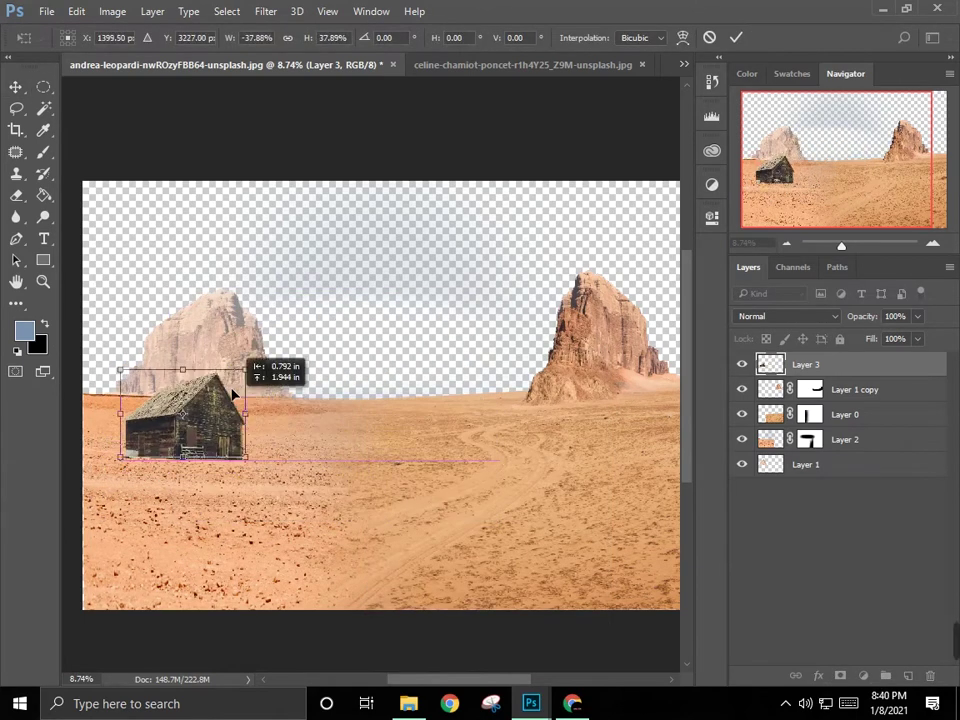
{"action": "key", "text": "Return"}
{"action": "scroll", "coordinate": [244, 489], "scroll_direction": "up", "scroll_amount": 5}
{"action": "key", "text": "b"}
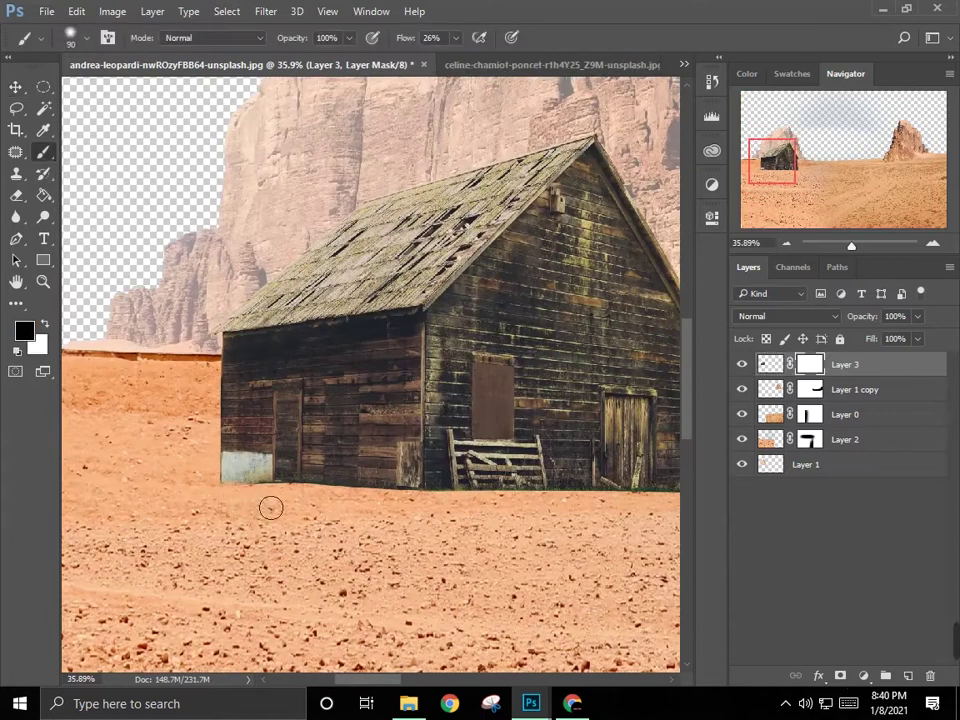
{"action": "left_click_drag", "start_coordinate": [611, 519], "coordinate": [329, 511]}
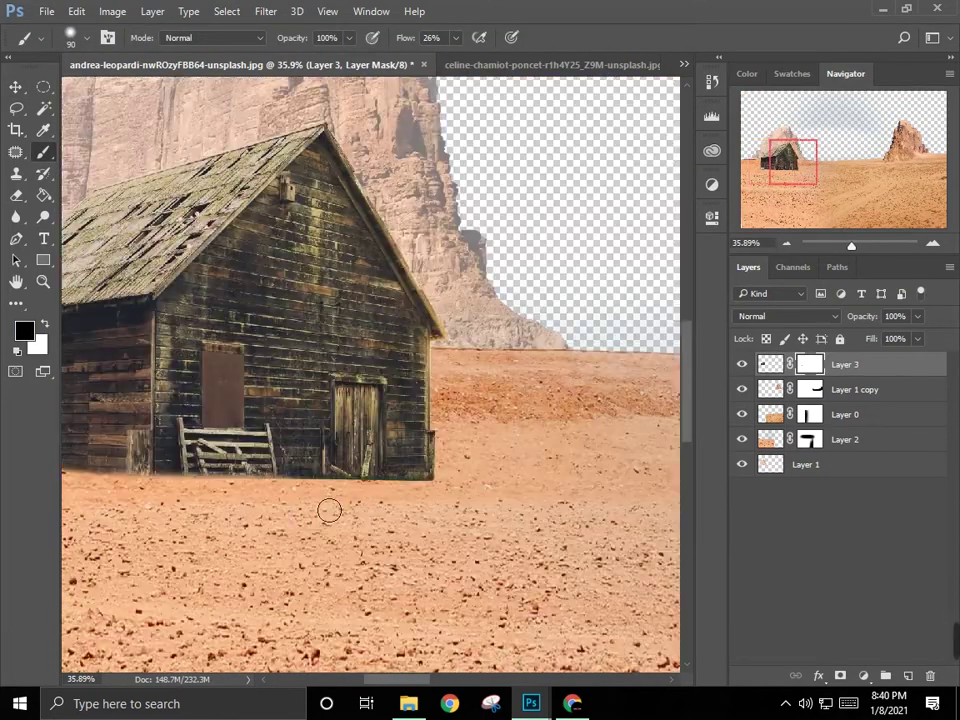
{"action": "scroll", "coordinate": [431, 505], "scroll_direction": "left", "scroll_amount": 5}
{"action": "scroll", "coordinate": [146, 491], "scroll_direction": "down", "scroll_amount": 1}
{"action": "scroll", "coordinate": [165, 480], "scroll_direction": "down", "scroll_amount": 5}
Step: Open Hue/Saturation on the barn and close it without changes
{"action": "key", "text": "ctrl+u"}
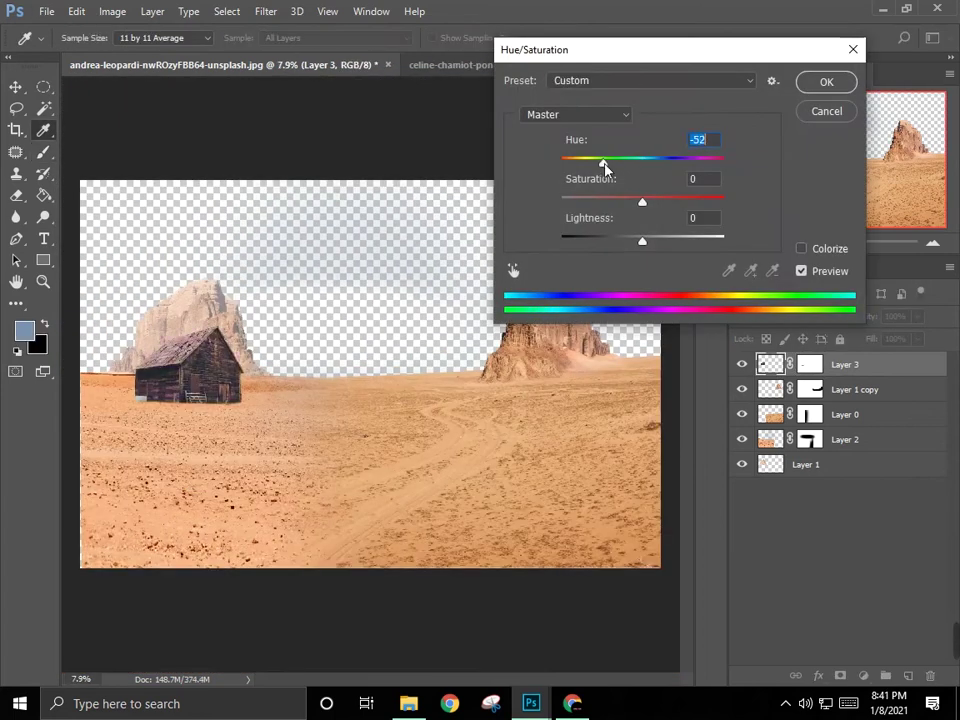
{"action": "key", "text": "Escape"}
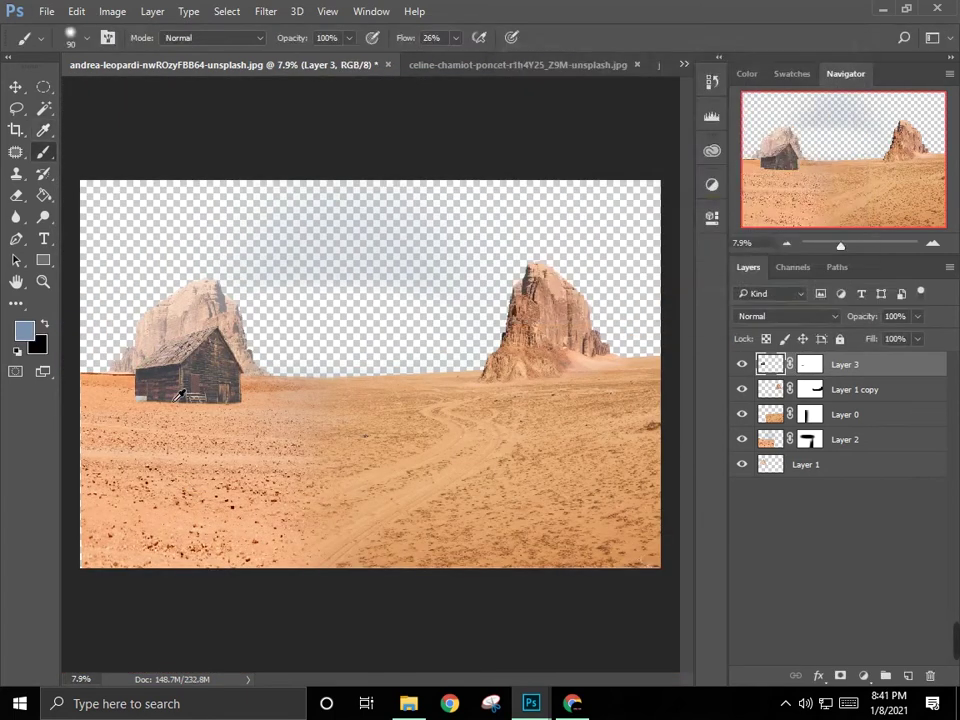
{"action": "key", "text": "ctrl+u"}
{"action": "key", "text": "Return"}
Step: Bring up the snowy wooden barn photo in the rune-haugseng tab
{"action": "left_click", "coordinate": [564, 79]}
{"action": "left_click", "coordinate": [643, 77]}
{"action": "left_click", "coordinate": [600, 64]}
{"action": "scroll", "coordinate": [367, 256], "scroll_direction": "up", "scroll_amount": 2}
{"action": "scroll", "coordinate": [330, 265], "scroll_direction": "up", "scroll_amount": 2}
Step: Trace a Pen-tool path around the snowy barn, panning across the photo
{"action": "key", "text": "p"}
{"action": "scroll", "coordinate": [260, 280], "scroll_direction": "up", "scroll_amount": 3}
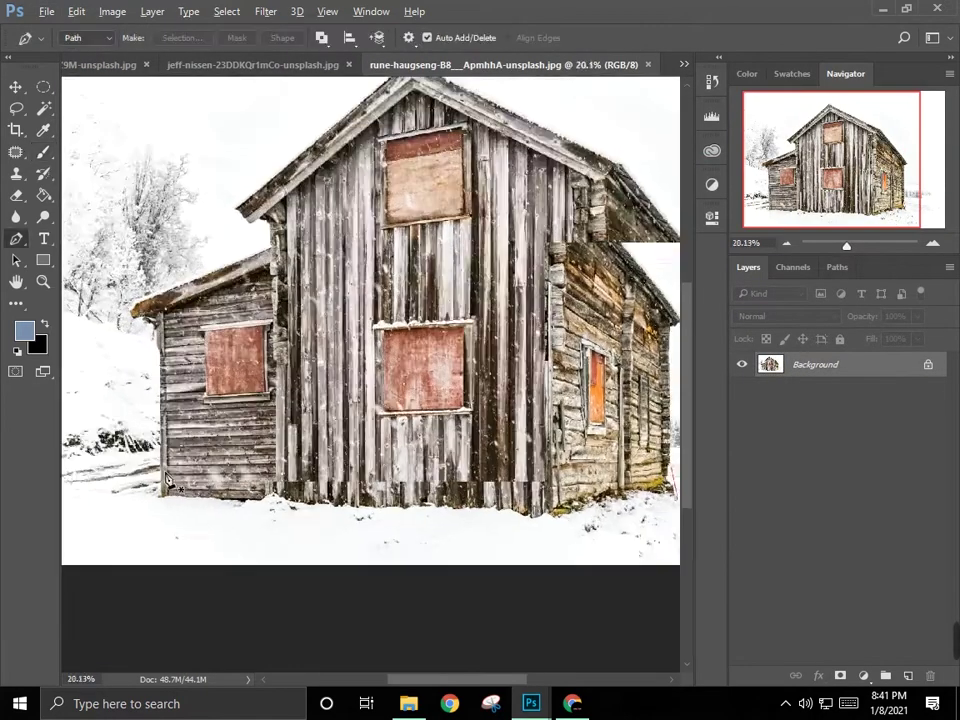
{"action": "scroll", "coordinate": [228, 290], "scroll_direction": "up", "scroll_amount": 5}
{"action": "scroll", "coordinate": [228, 291], "scroll_direction": "up", "scroll_amount": 2}
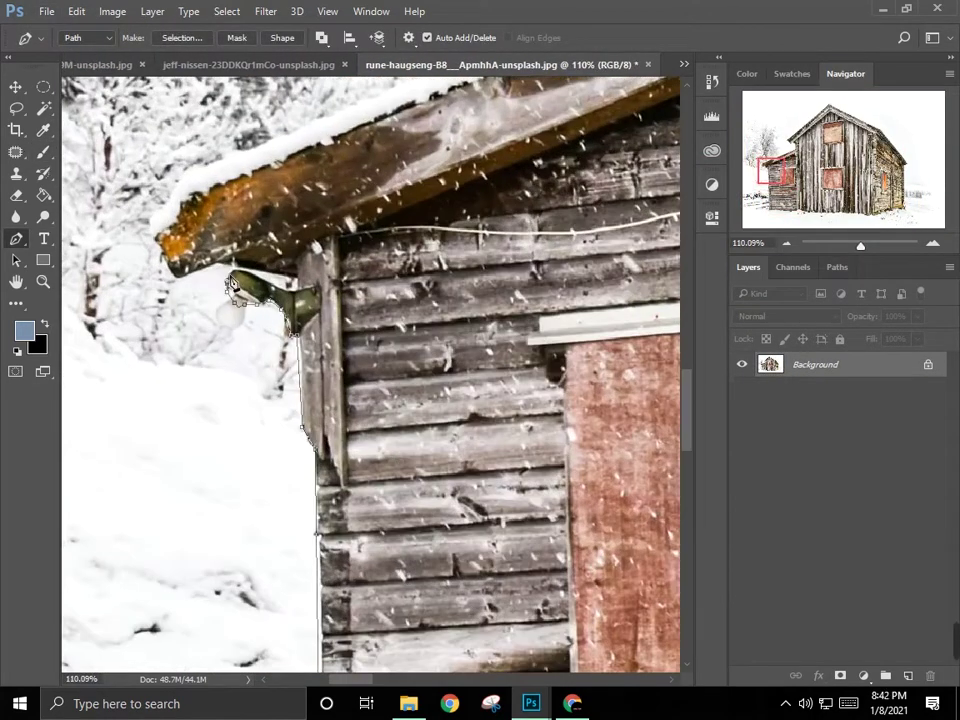
{"action": "scroll", "coordinate": [193, 207], "scroll_direction": "up", "scroll_amount": 3}
{"action": "scroll", "coordinate": [411, 283], "scroll_direction": "right", "scroll_amount": 3}
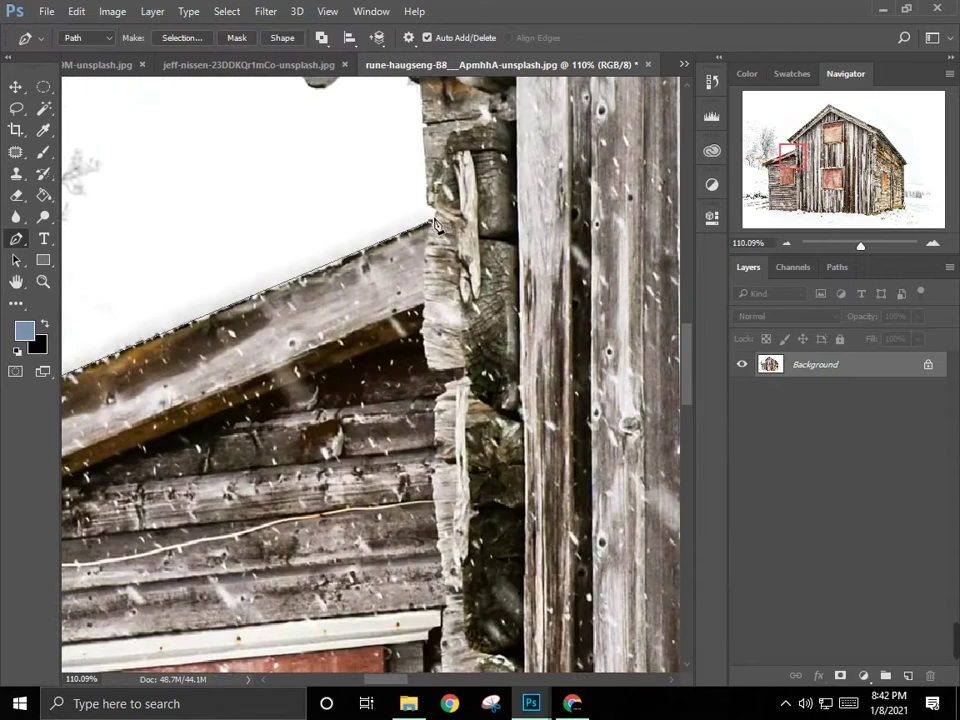
{"action": "scroll", "coordinate": [185, 165], "scroll_direction": "up", "scroll_amount": 3}
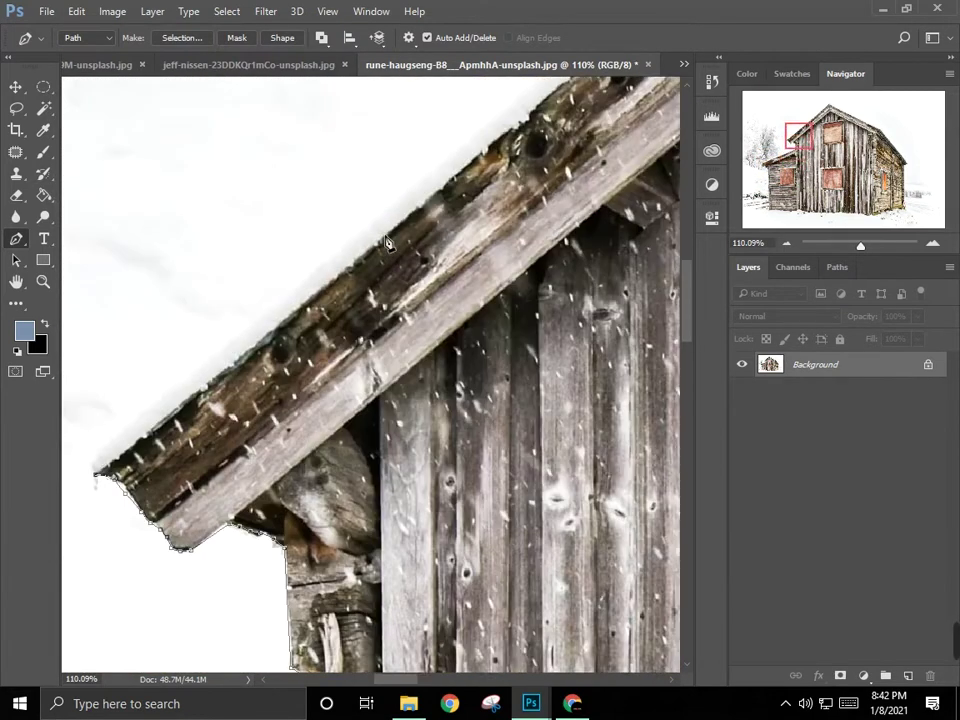
{"action": "scroll", "coordinate": [250, 220], "scroll_direction": "up", "scroll_amount": 3}
{"action": "scroll", "coordinate": [320, 270], "scroll_direction": "right", "scroll_amount": 3}
{"action": "scroll", "coordinate": [418, 327], "scroll_direction": "right", "scroll_amount": 3}
{"action": "scroll", "coordinate": [600, 508], "scroll_direction": "down", "scroll_amount": 5}
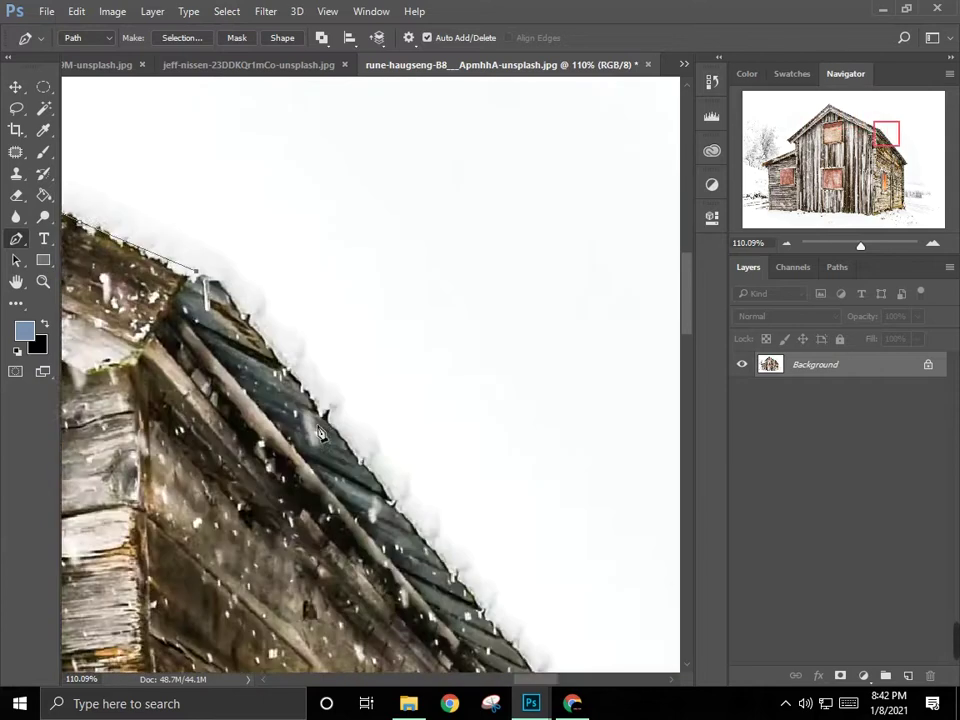
{"action": "scroll", "coordinate": [450, 502], "scroll_direction": "right", "scroll_amount": 5}
{"action": "scroll", "coordinate": [396, 560], "scroll_direction": "down", "scroll_amount": 3}
{"action": "scroll", "coordinate": [330, 510], "scroll_direction": "right", "scroll_amount": 1}
{"action": "scroll", "coordinate": [311, 497], "scroll_direction": "down", "scroll_amount": 4}
{"action": "scroll", "coordinate": [270, 475], "scroll_direction": "right", "scroll_amount": 2}
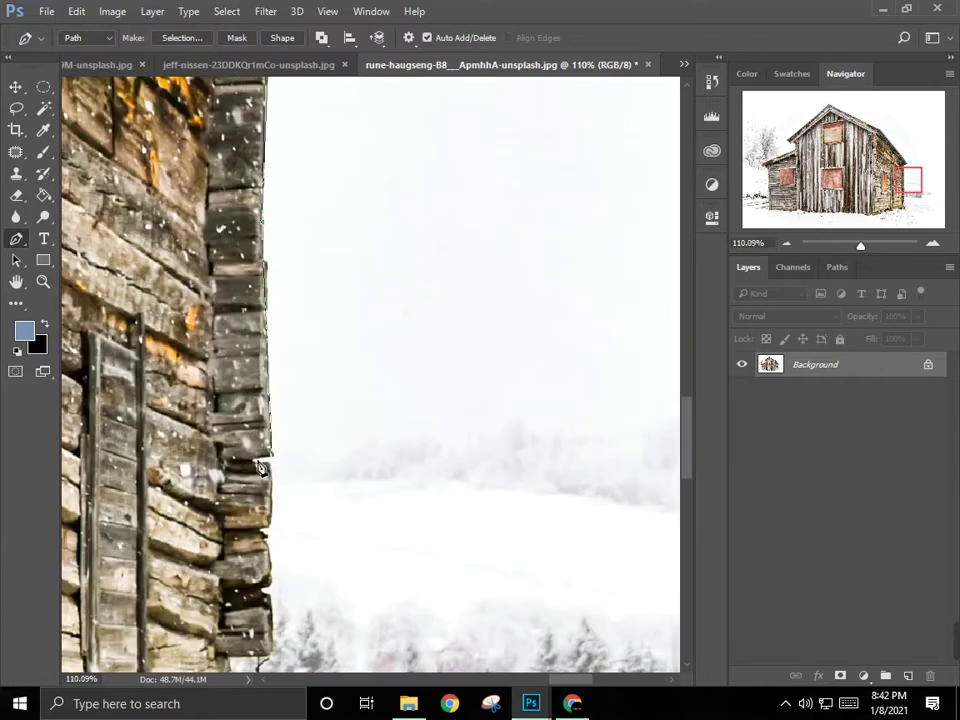
{"action": "scroll", "coordinate": [270, 540], "scroll_direction": "down", "scroll_amount": 4}
{"action": "scroll", "coordinate": [255, 420], "scroll_direction": "right", "scroll_amount": 1}
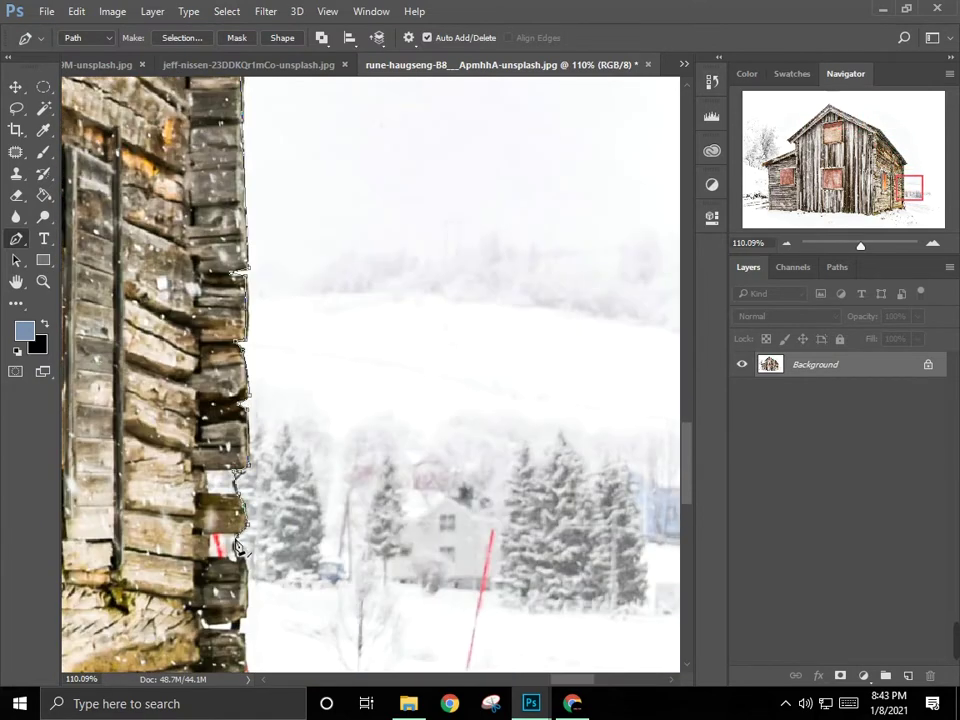
{"action": "scroll", "coordinate": [238, 548], "scroll_direction": "down", "scroll_amount": 4}
{"action": "scroll", "coordinate": [222, 403], "scroll_direction": "right", "scroll_amount": 1}
{"action": "scroll", "coordinate": [208, 557], "scroll_direction": "down", "scroll_amount": 3}
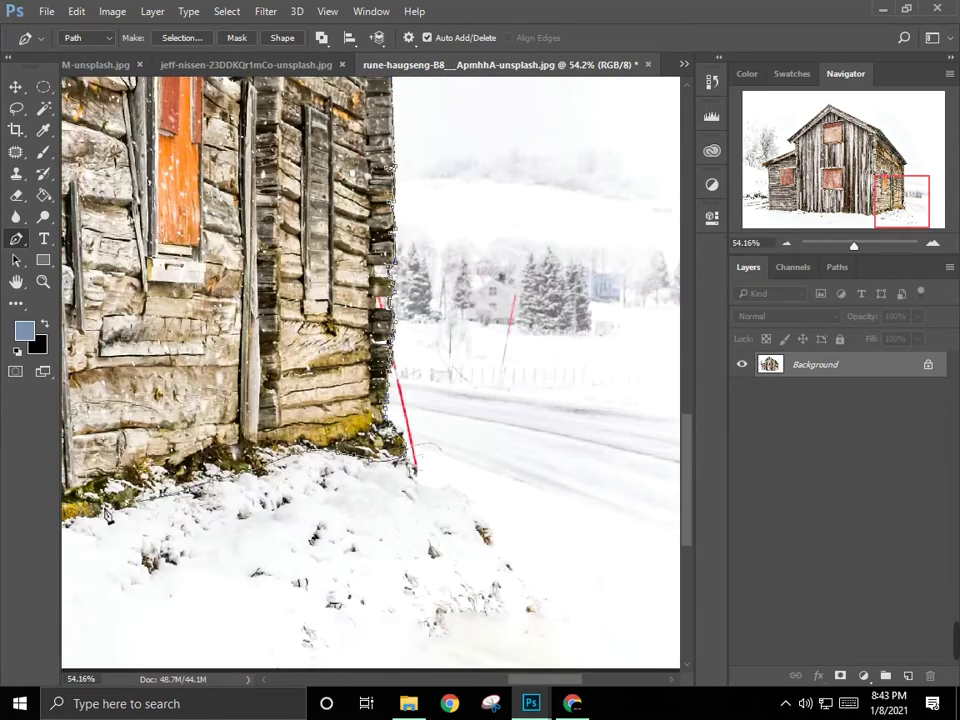
{"action": "scroll", "coordinate": [300, 460], "scroll_direction": "down", "scroll_amount": 2}
{"action": "scroll", "coordinate": [465, 418], "scroll_direction": "left", "scroll_amount": 4}
{"action": "scroll", "coordinate": [370, 392], "scroll_direction": "up", "scroll_amount": 1}
{"action": "scroll", "coordinate": [450, 420], "scroll_direction": "left", "scroll_amount": 4}
{"action": "scroll", "coordinate": [583, 439], "scroll_direction": "up", "scroll_amount": 1}
{"action": "scroll", "coordinate": [583, 439], "scroll_direction": "left", "scroll_amount": 4}
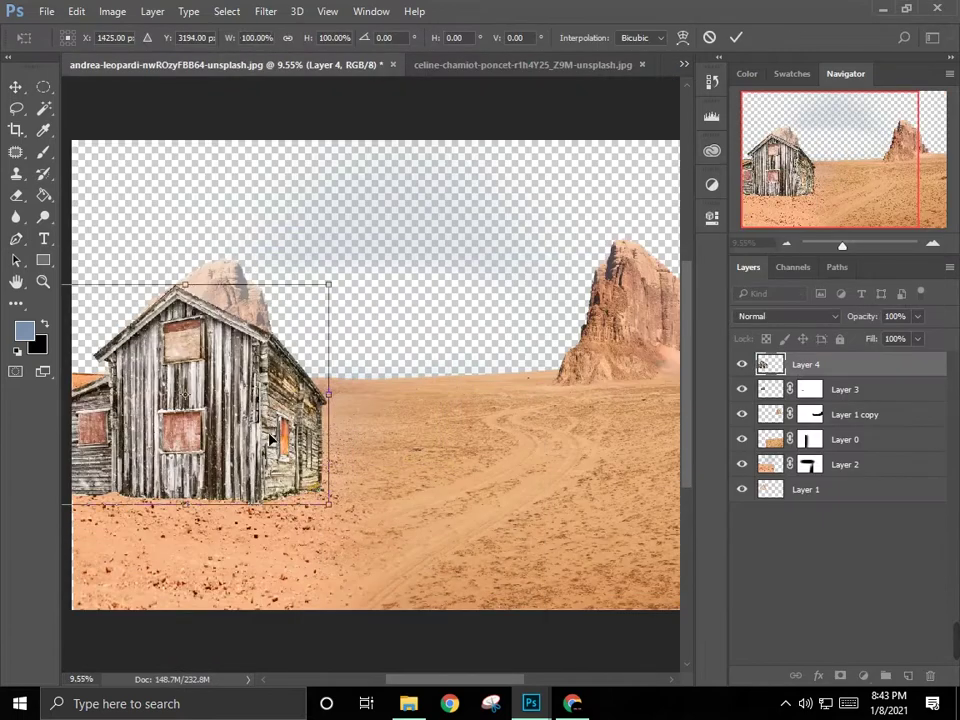
Step: Flip the snowy barn horizontally and enlarge it in the left foreground
{"action": "right_click", "coordinate": [270, 385]}
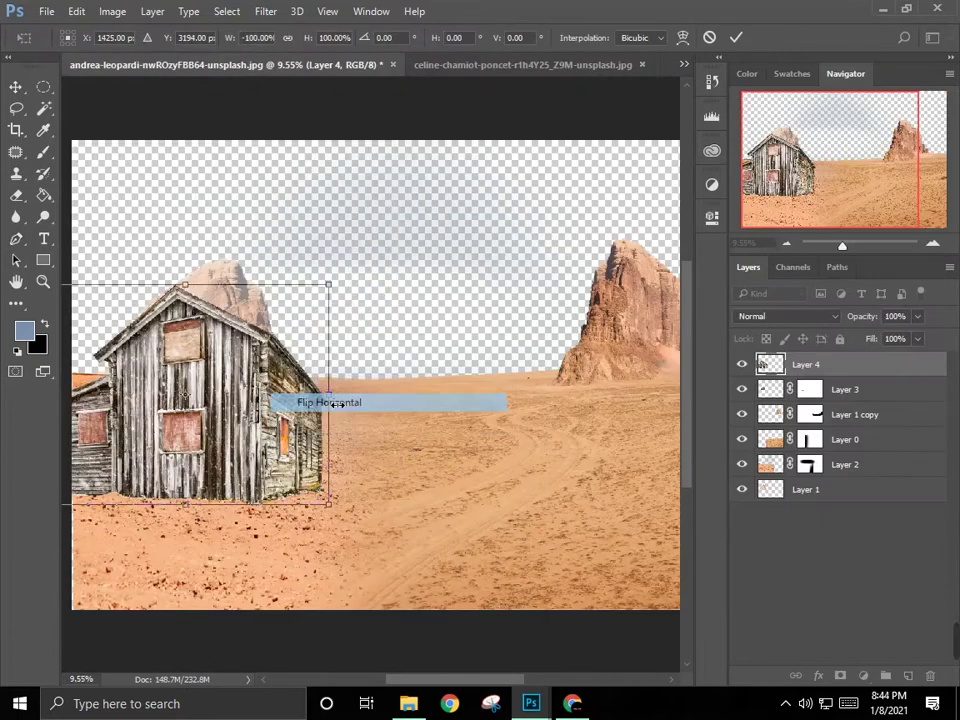
{"action": "left_click", "coordinate": [343, 396]}
{"action": "scroll", "coordinate": [352, 410], "scroll_direction": "left", "scroll_amount": 2}
{"action": "mouse_move", "coordinate": [464, 279]}
{"action": "left_mouse_down"}
{"action": "mouse_move", "coordinate": [451, 196]}
{"action": "mouse_move", "coordinate": [377, 296]}
{"action": "left_mouse_up"}
{"action": "key", "text": "Return"}
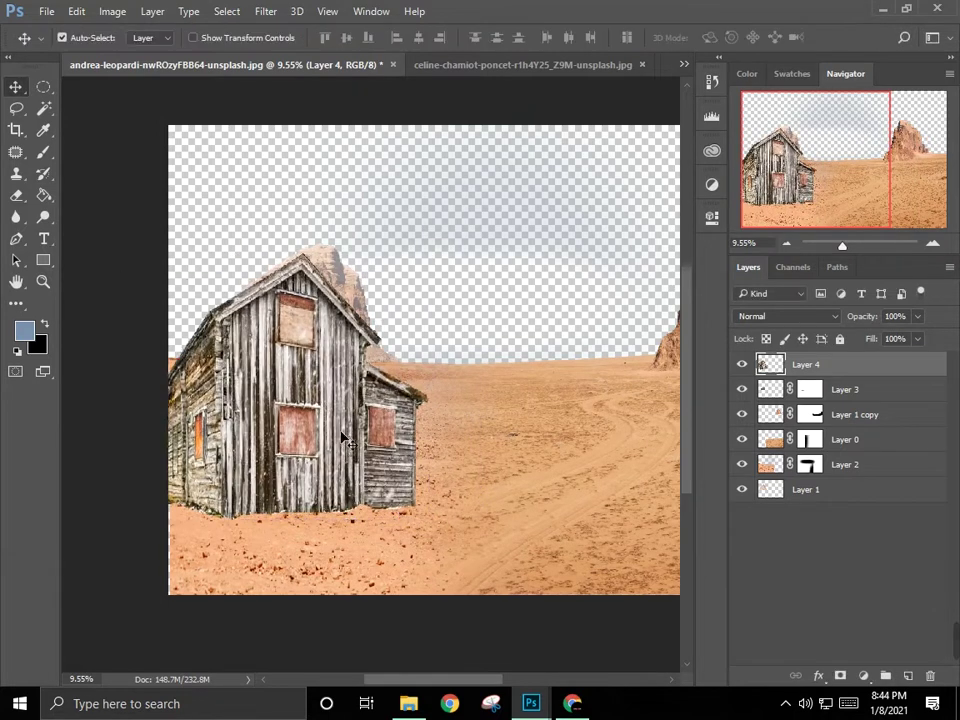
Step: Move the older Layer 3 barn behind the snowy barn and resize it
{"action": "left_click", "coordinate": [598, 418]}
{"action": "left_click_drag", "start_coordinate": [447, 344], "coordinate": [486, 330]}
{"action": "key", "text": "ctrl+t"}
{"action": "scroll", "coordinate": [281, 328], "scroll_direction": "right", "scroll_amount": 3}
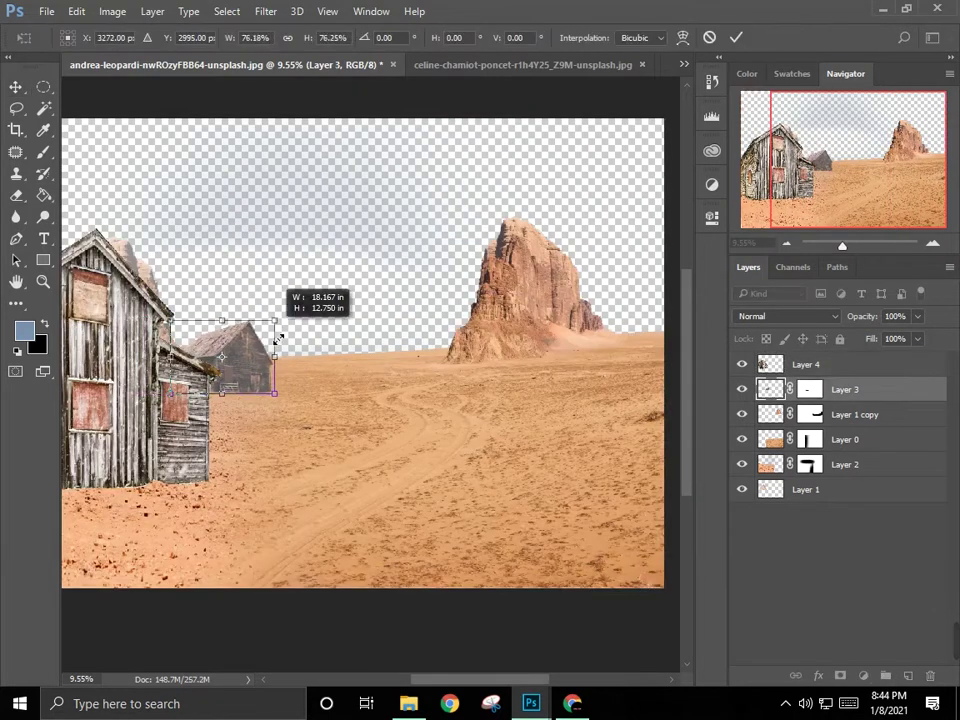
{"action": "key", "text": "Return"}
Step: Shift the barn windows' hue toward yellow and set the orange Overlay tint to 44% opacity
{"action": "scroll", "coordinate": [358, 360], "scroll_direction": "left", "scroll_amount": 3}
{"action": "left_click", "coordinate": [437, 362]}
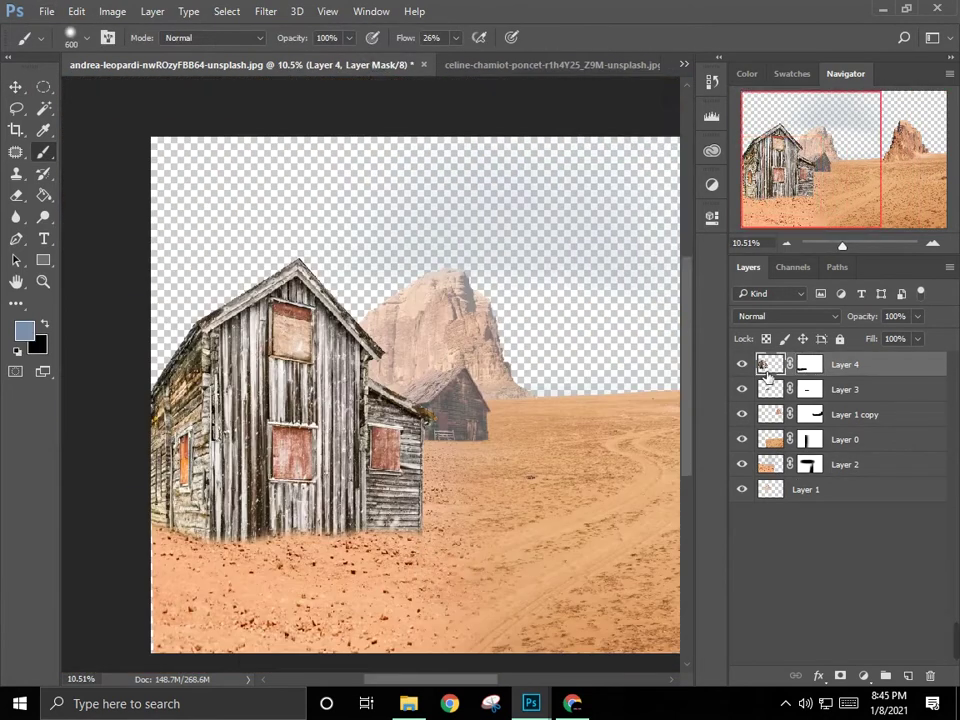
{"action": "left_click_drag", "start_coordinate": [632, 167], "coordinate": [663, 176]}
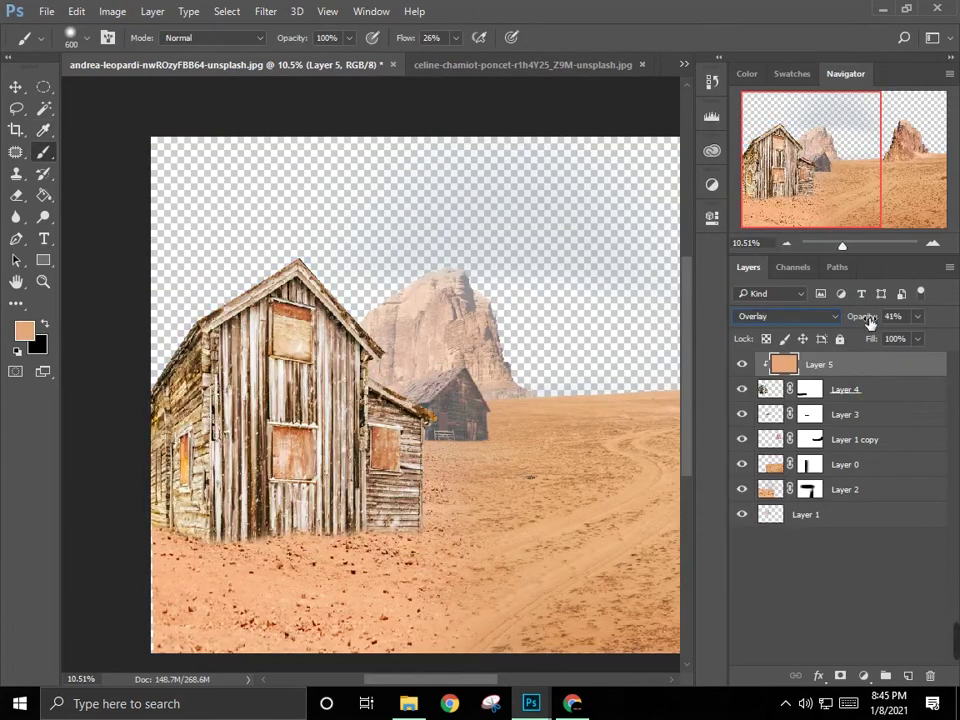
{"action": "left_click_drag", "start_coordinate": [870, 322], "coordinate": [875, 322]}
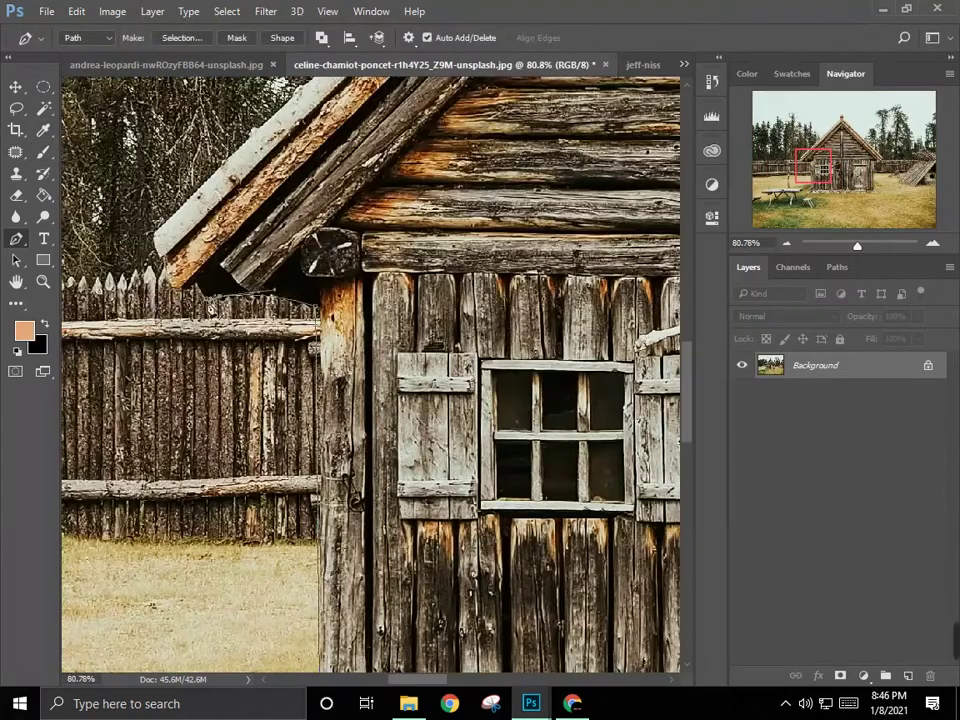
Step: Trace a Pen path around the log cabin's roof and fence and make it a selection
{"action": "scroll", "coordinate": [197, 345], "scroll_direction": "up", "scroll_amount": 5}
{"action": "left_click", "coordinate": [240, 308]}
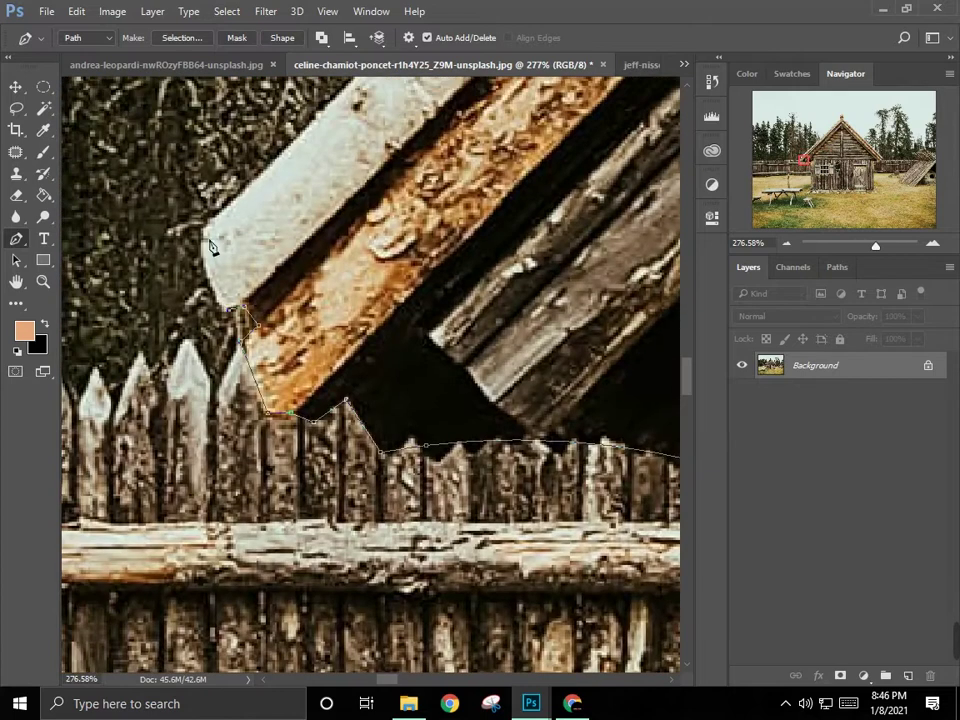
{"action": "mouse_move", "coordinate": [205, 250]}
{"action": "left_mouse_down"}
{"action": "mouse_move", "coordinate": [538, 135]}
{"action": "mouse_move", "coordinate": [235, 288]}
{"action": "left_mouse_up"}
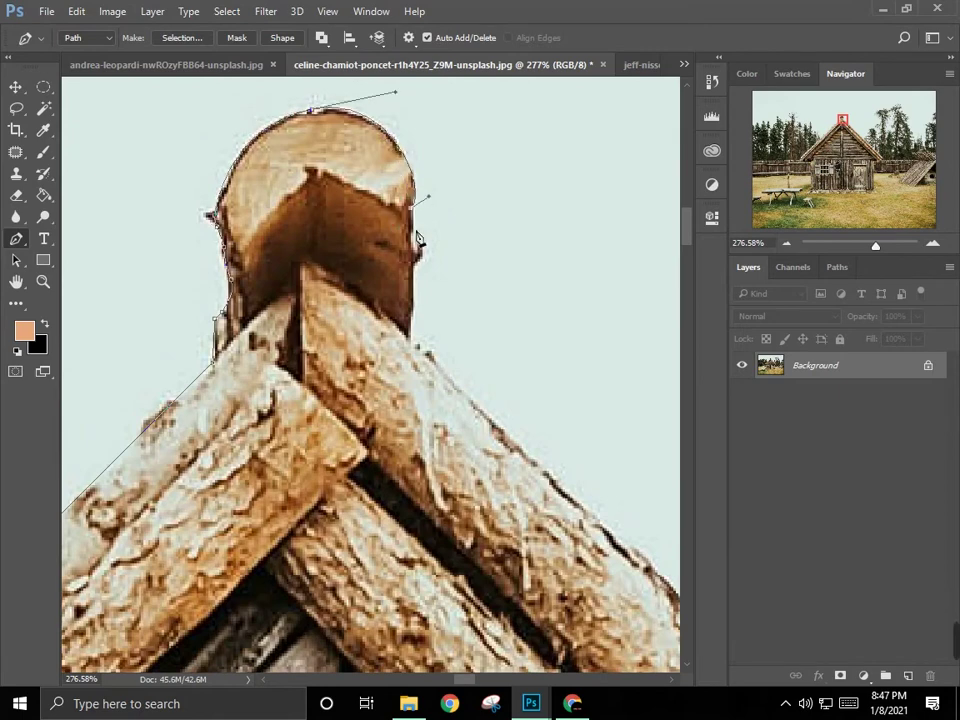
{"action": "scroll", "coordinate": [475, 343], "scroll_direction": "down", "scroll_amount": 5}
{"action": "scroll", "coordinate": [475, 321], "scroll_direction": "down", "scroll_amount": 2}
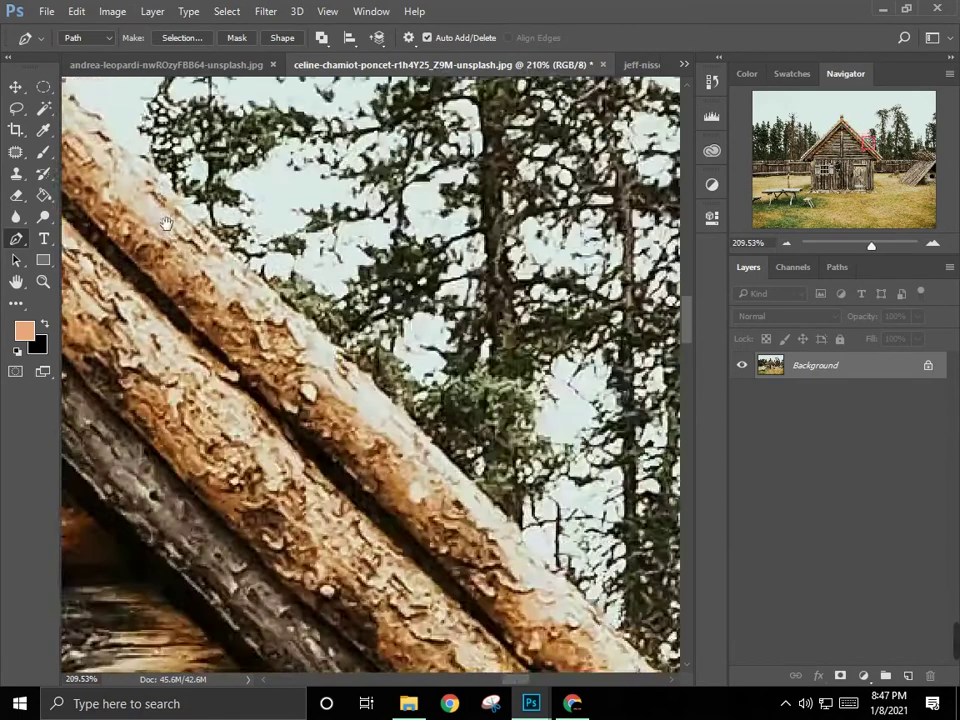
{"action": "left_click_drag", "start_coordinate": [540, 575], "coordinate": [295, 275]}
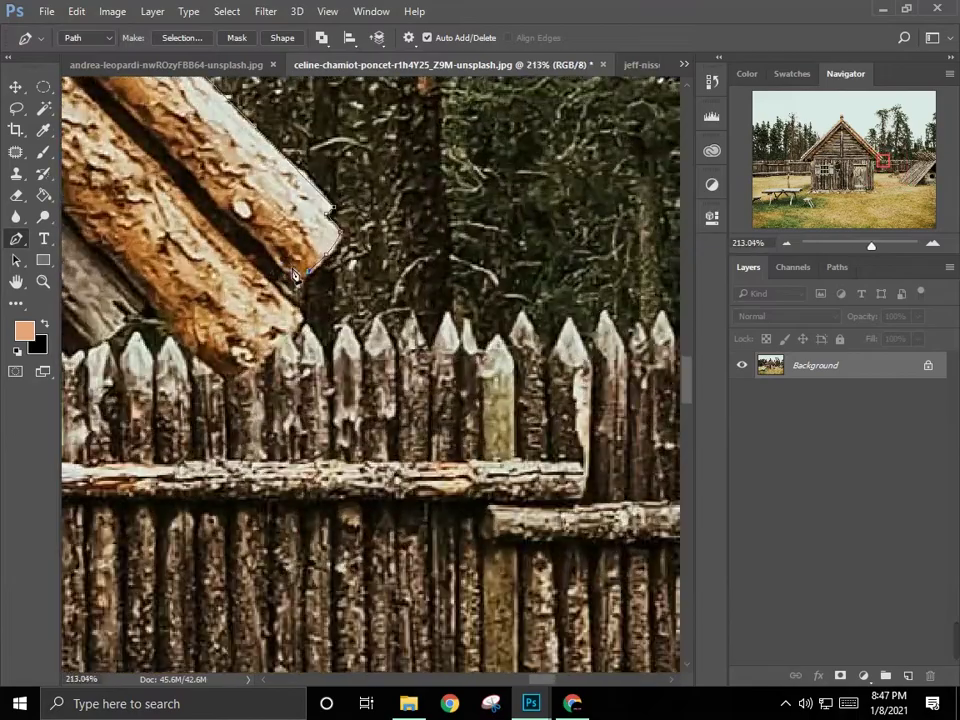
{"action": "left_click_drag", "start_coordinate": [287, 343], "coordinate": [418, 348]}
{"action": "left_click_drag", "start_coordinate": [247, 392], "coordinate": [214, 259]}
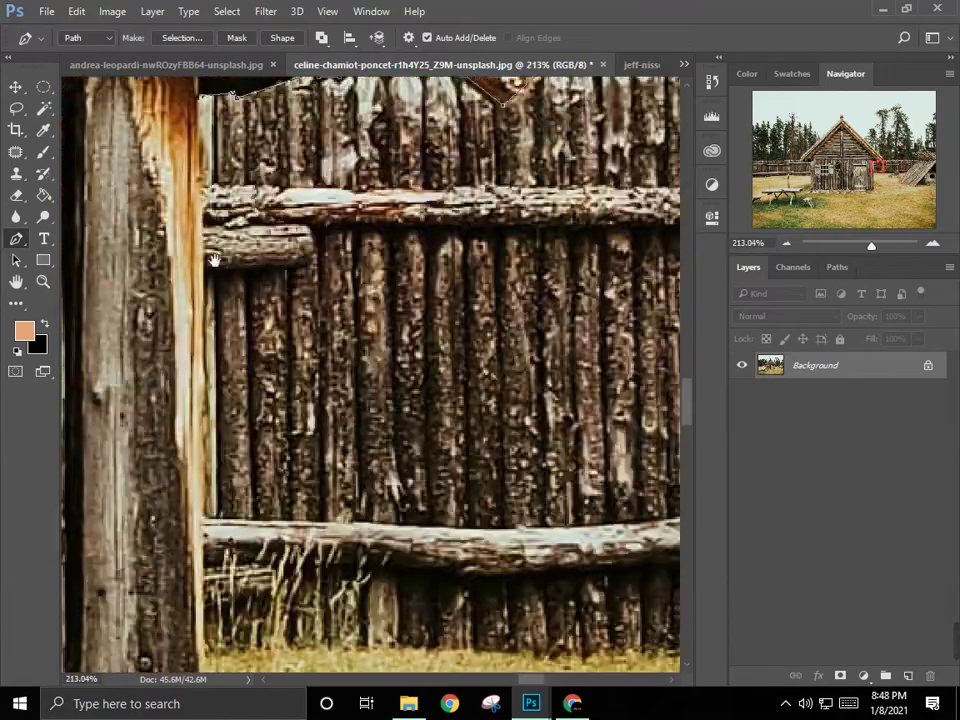
{"action": "scroll", "coordinate": [322, 477], "scroll_direction": "down", "scroll_amount": 10}
{"action": "scroll", "coordinate": [313, 548], "scroll_direction": "left", "scroll_amount": 8}
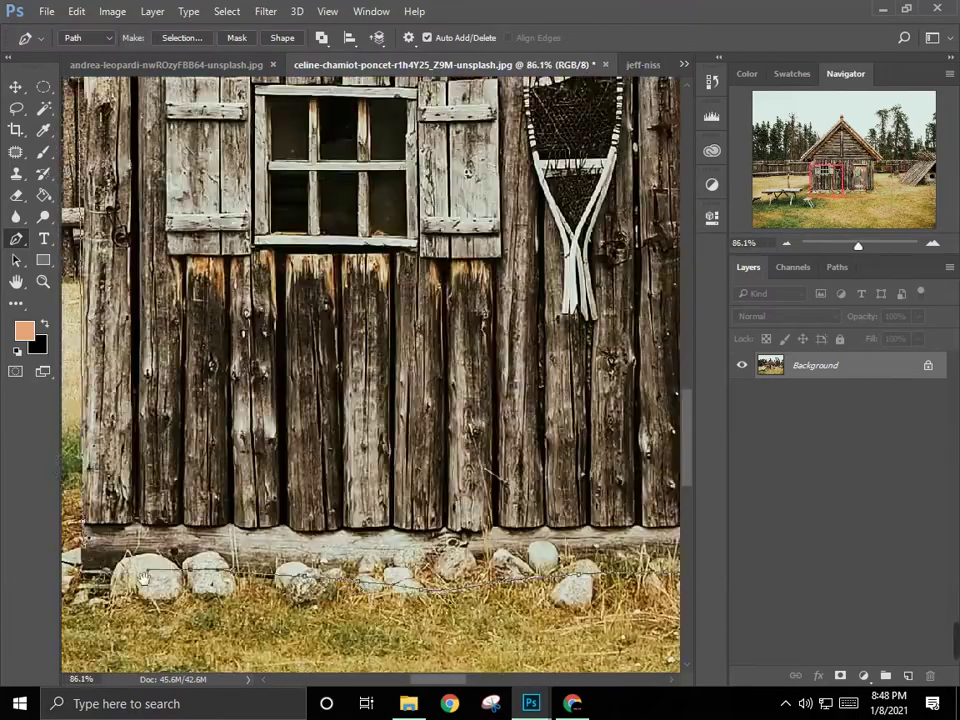
{"action": "scroll", "coordinate": [340, 524], "scroll_direction": "up", "scroll_amount": 5}
{"action": "key", "text": "ctrl+0"}
Step: Move the cabin into the desert composite and shrink it to fit mid-scene
{"action": "left_click", "coordinate": [684, 64]}
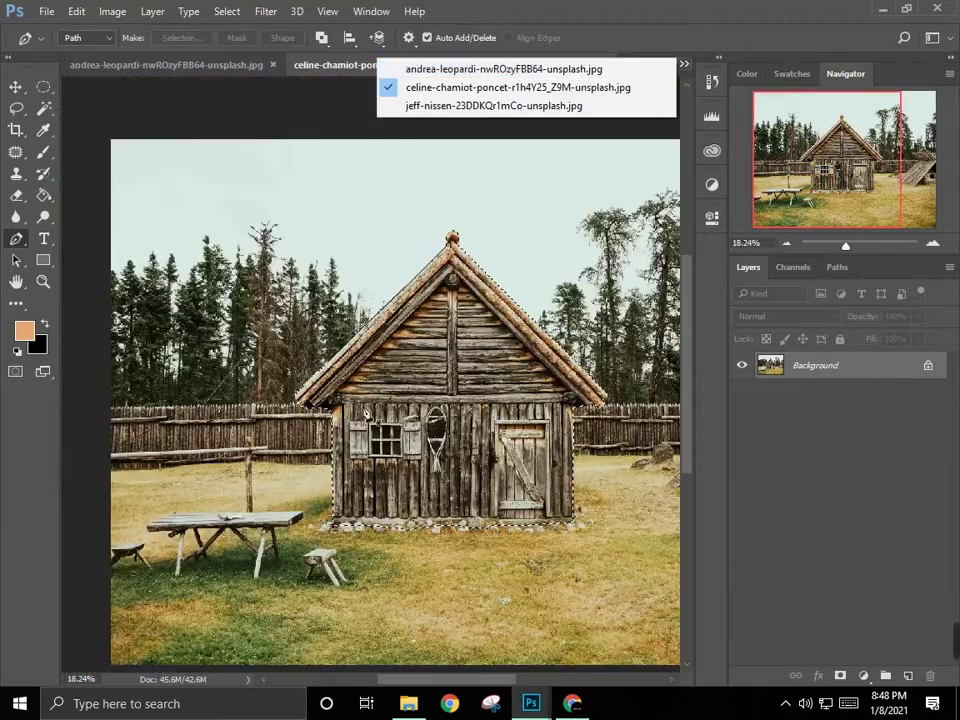
{"action": "left_click", "coordinate": [535, 71]}
{"action": "key", "text": "v"}
{"action": "key", "text": "ctrl+t"}
{"action": "left_click_drag", "start_coordinate": [403, 300], "coordinate": [340, 330]}
{"action": "key", "text": "Return"}
{"action": "scroll", "coordinate": [410, 400], "scroll_direction": "up", "scroll_amount": 3}
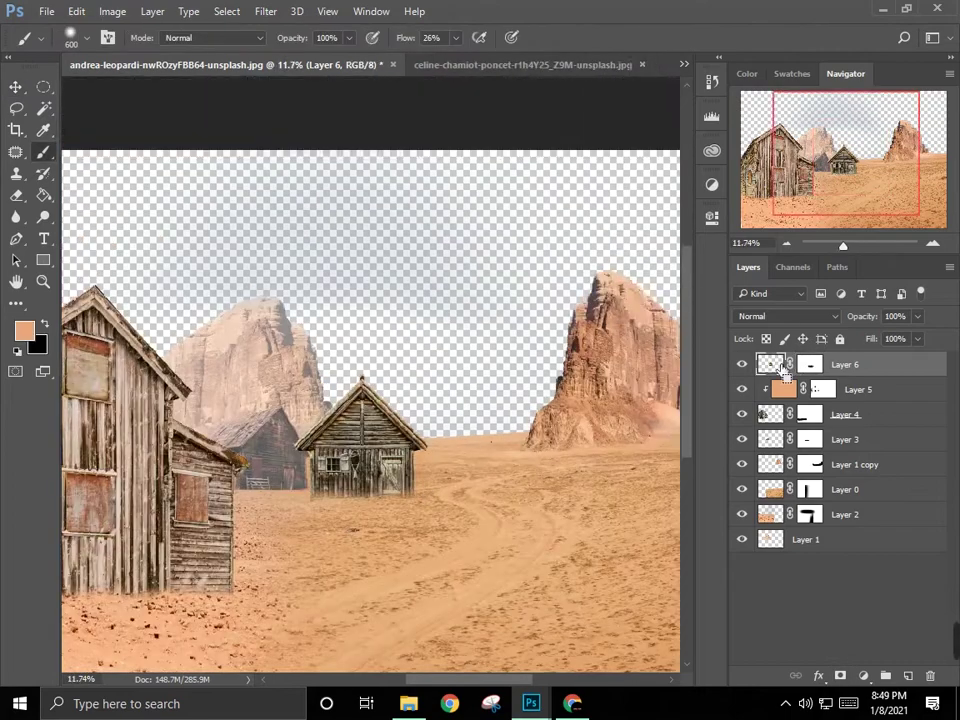
Step: Lighten the cabin with Hue/Saturation (Hue -7, Lightness +31), then bring up the Open dialog
{"action": "key", "text": "ctrl+u"}
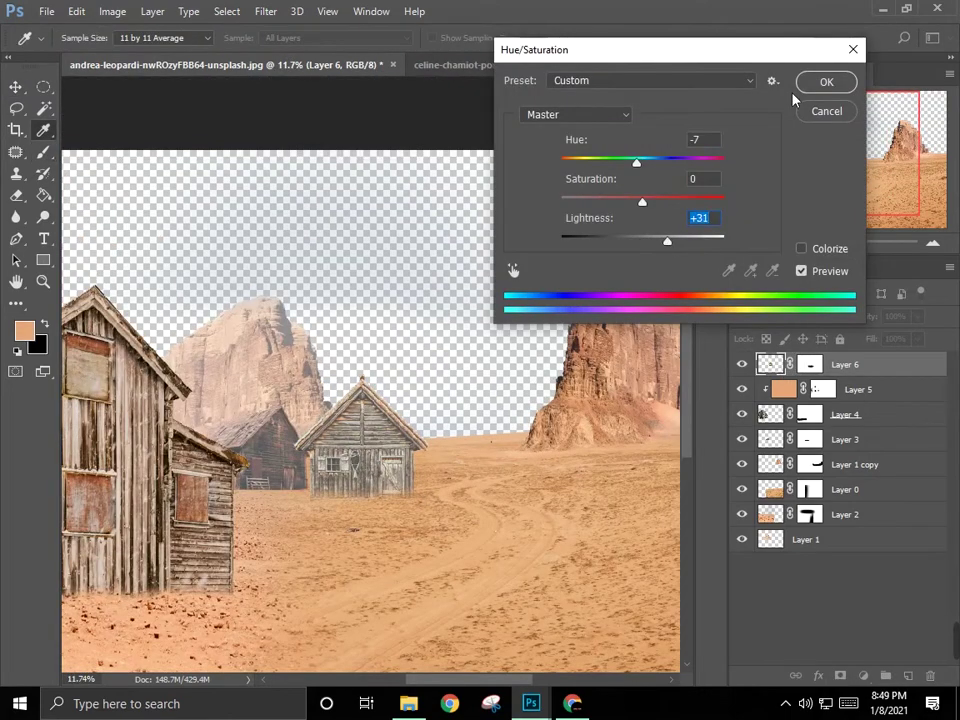
{"action": "left_click", "coordinate": [826, 81]}
{"action": "left_click", "coordinate": [46, 11]}
{"action": "left_click", "coordinate": [54, 43]}
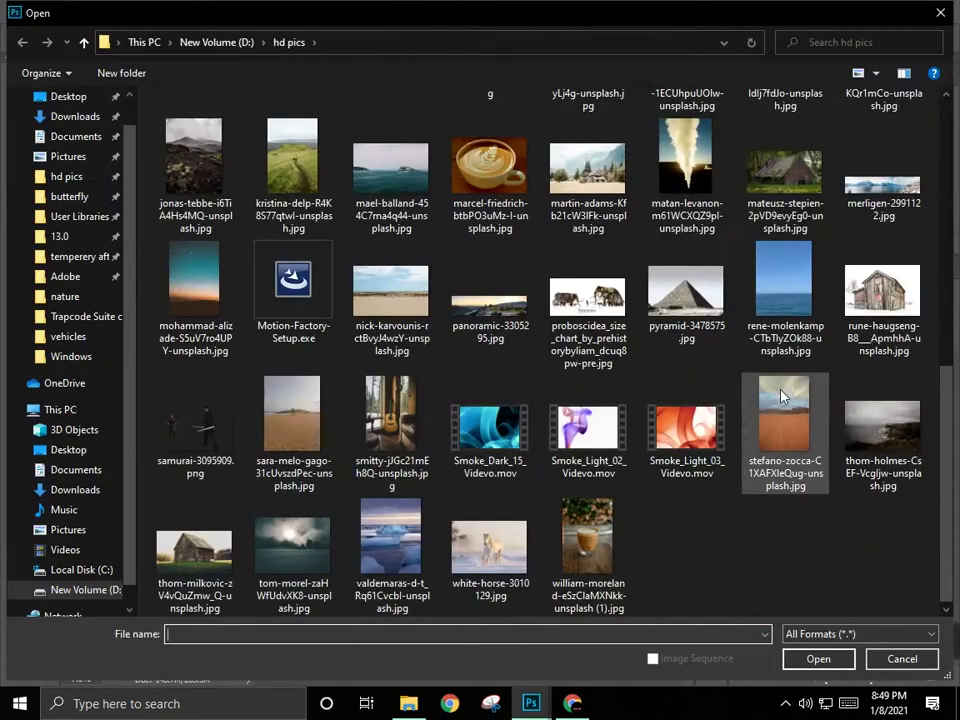
Step: Open the pyramid and guitar photos from the hd pics folder
{"action": "left_click", "coordinate": [686, 290]}
{"action": "scroll", "coordinate": [450, 350], "scroll_direction": "up", "scroll_amount": 3}
{"action": "left_click", "coordinate": [193, 385], "text": "ctrl"}
{"action": "scroll", "coordinate": [340, 357], "scroll_direction": "up", "scroll_amount": 2}
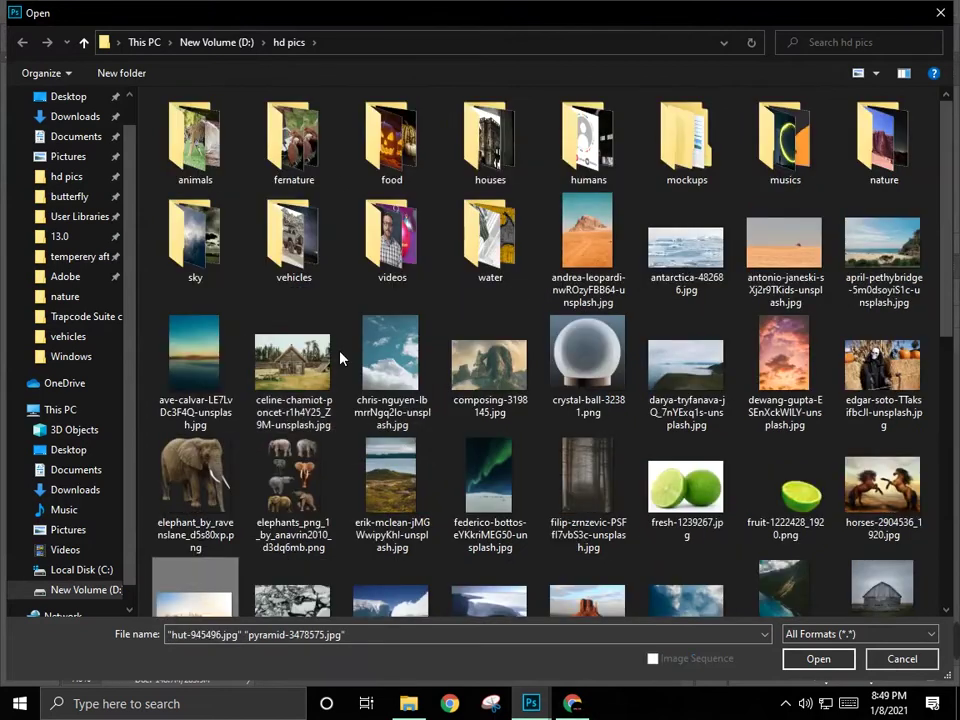
{"action": "scroll", "coordinate": [340, 357], "scroll_direction": "down", "scroll_amount": 3}
{"action": "left_click", "coordinate": [193, 274], "text": "ctrl"}
{"action": "scroll", "coordinate": [193, 274], "scroll_direction": "down", "scroll_amount": 2}
{"action": "left_click", "coordinate": [349, 428], "text": "ctrl"}
{"action": "scroll", "coordinate": [300, 300], "scroll_direction": "up", "scroll_amount": 5}
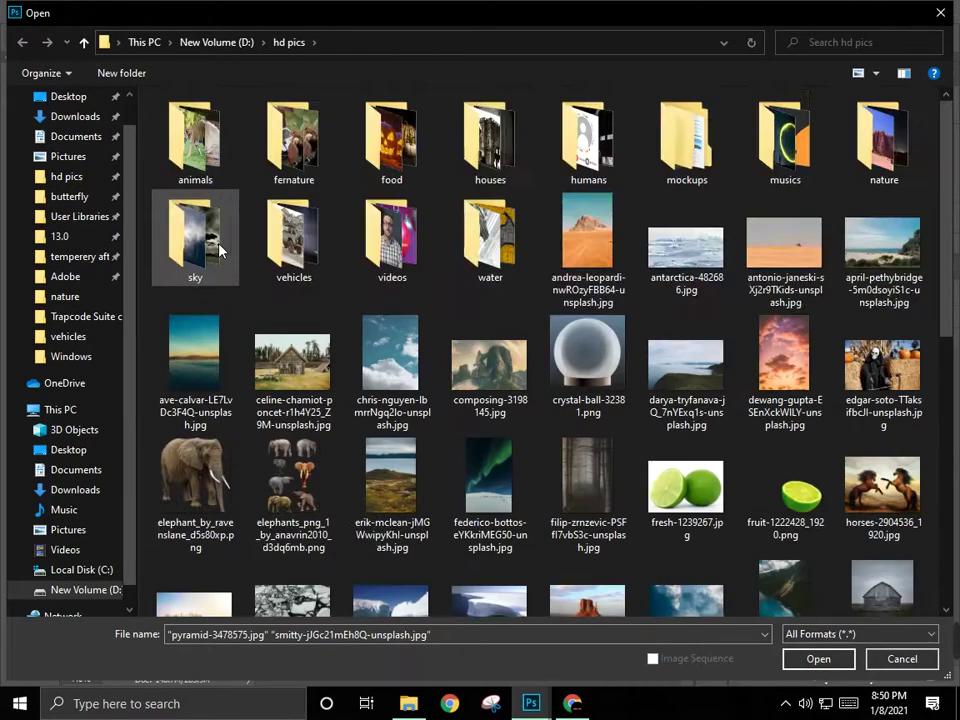
{"action": "key", "text": "Return"}
Step: Close the unneeded photo tabs without saving changes
{"action": "left_click", "coordinate": [380, 62]}
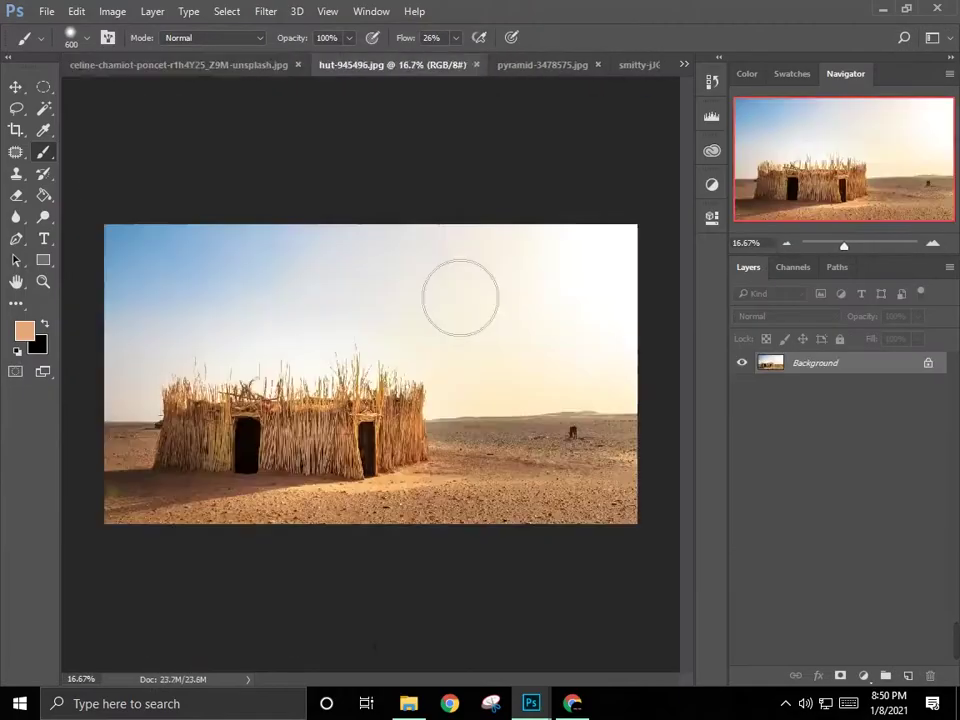
{"action": "left_click", "coordinate": [297, 64]}
{"action": "left_click", "coordinate": [482, 272]}
{"action": "left_click", "coordinate": [467, 62]}
Step: Fit the guitar photo on screen and drag it into the desert composite as Layer 7
{"action": "key", "text": "ctrl+0"}
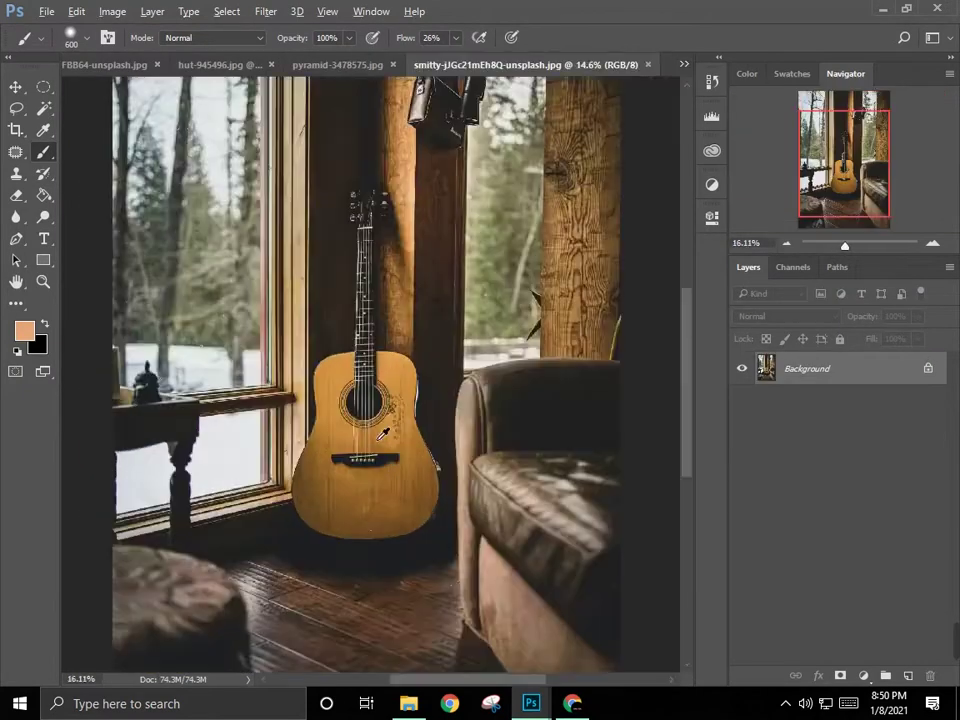
{"action": "key", "text": "p"}
{"action": "scroll", "coordinate": [355, 535], "scroll_direction": "up", "scroll_amount": 3}
{"action": "scroll", "coordinate": [313, 318], "scroll_direction": "up", "scroll_amount": 3}
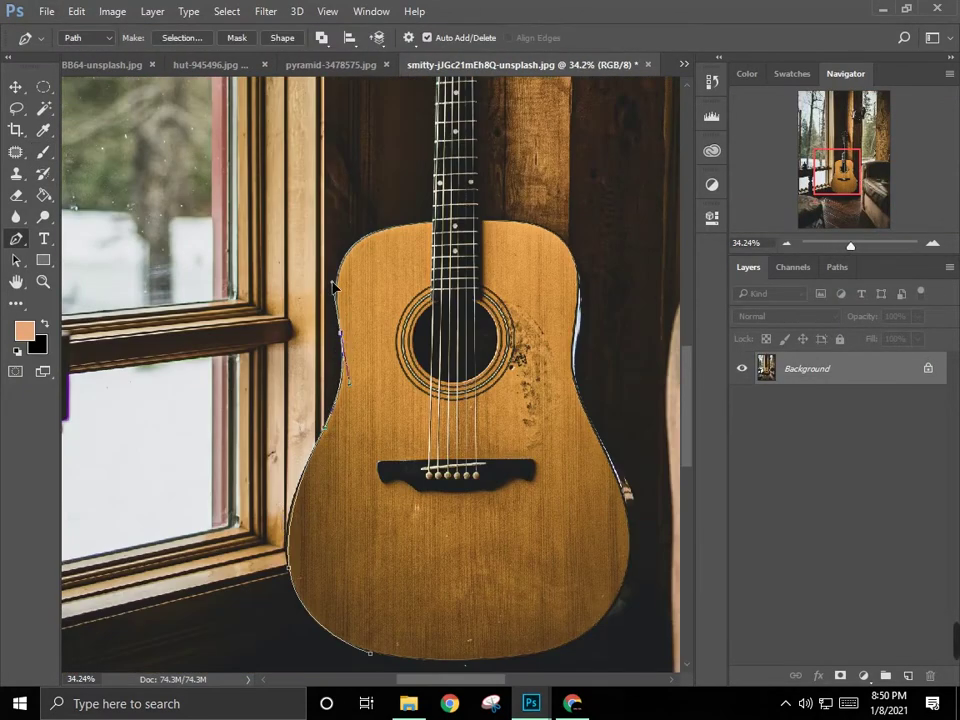
{"action": "scroll", "coordinate": [358, 243], "scroll_direction": "up", "scroll_amount": 4}
{"action": "scroll", "coordinate": [405, 350], "scroll_direction": "up", "scroll_amount": 5}
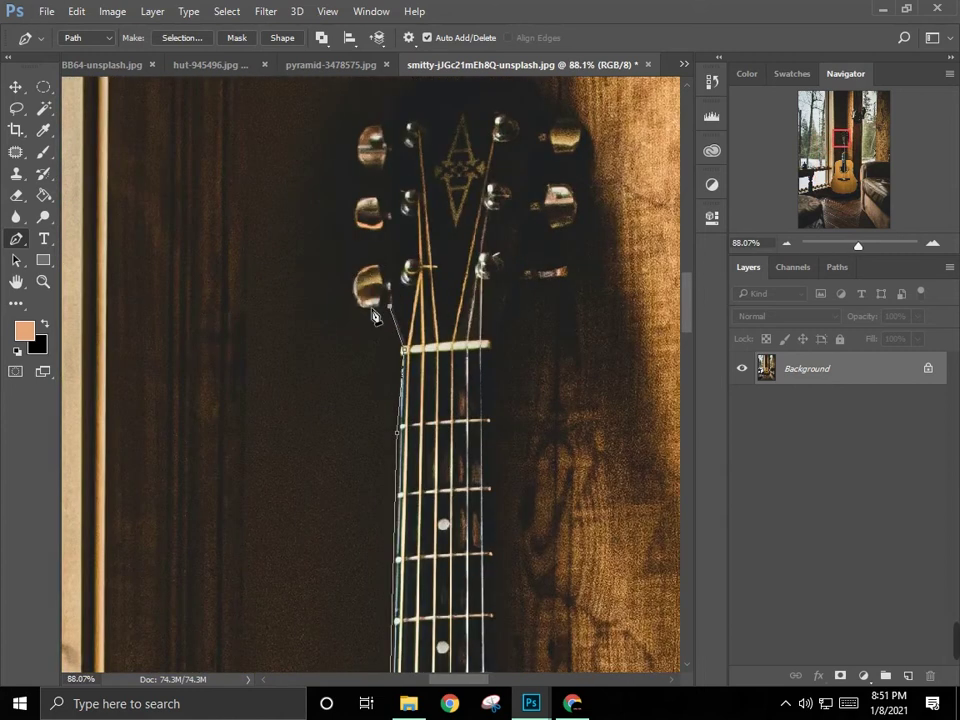
{"action": "key", "text": "ctrl+0"}
{"action": "left_click_drag", "start_coordinate": [800, 368], "coordinate": [370, 370]}
Step: Add a layer mask to Layer 7 and paint sand back in along the guitar's base
{"action": "scroll", "coordinate": [200, 350], "scroll_direction": "up", "scroll_amount": 4}
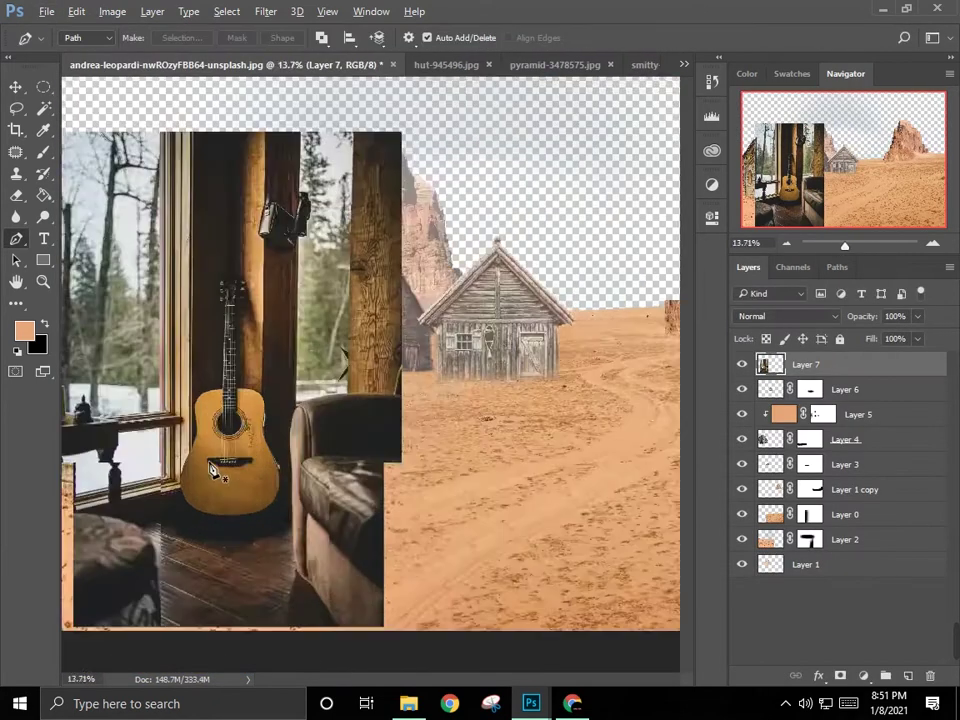
{"action": "left_click", "coordinate": [840, 676]}
{"action": "key", "text": "b"}
{"action": "mouse_move", "coordinate": [540, 520]}
{"action": "left_mouse_down"}
{"action": "mouse_move", "coordinate": [420, 600]}
{"action": "mouse_move", "coordinate": [242, 579]}
{"action": "left_mouse_up"}
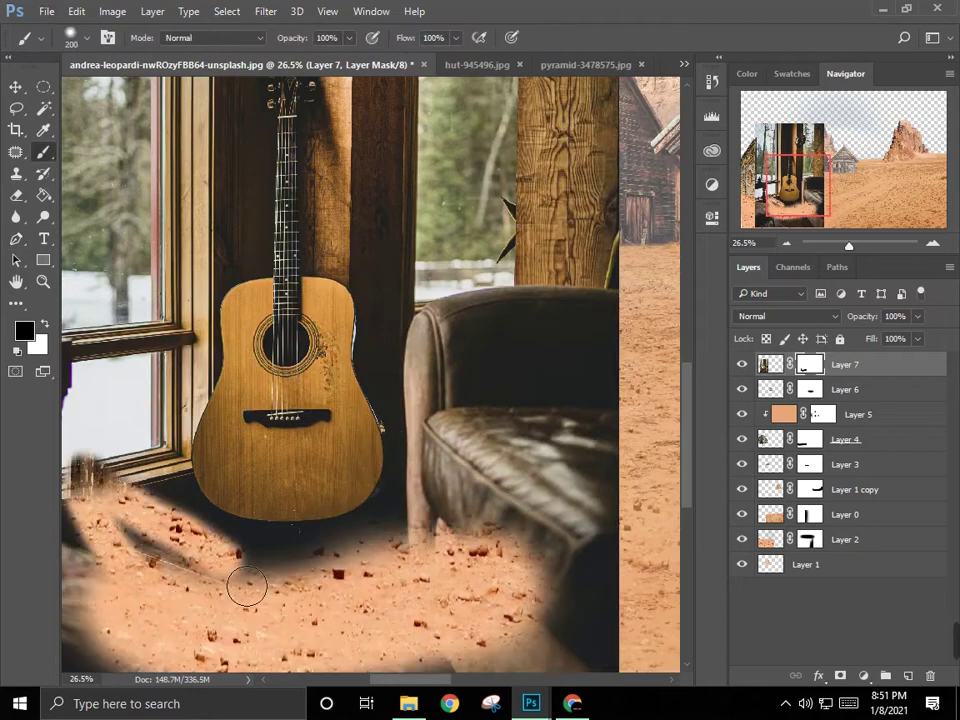
{"action": "scroll", "coordinate": [245, 543], "scroll_direction": "up", "scroll_amount": 3}
{"action": "left_click_drag", "start_coordinate": [398, 512], "coordinate": [220, 503]}
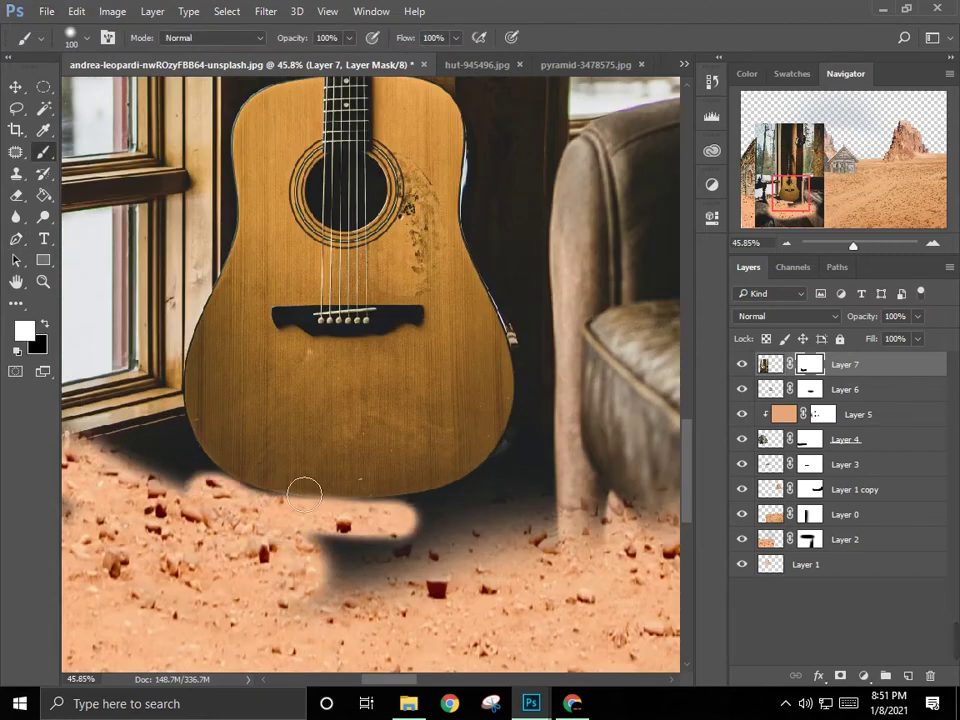
{"action": "left_click_drag", "start_coordinate": [305, 493], "coordinate": [214, 508]}
Step: Swap brush colours and reveal more sand beneath the guitar
{"action": "key", "text": "x"}
{"action": "key", "text": "x"}
{"action": "scroll", "coordinate": [270, 505], "scroll_direction": "up", "scroll_amount": 3}
{"action": "key", "text": "x"}
{"action": "mouse_move", "coordinate": [267, 548]}
{"action": "left_mouse_down"}
{"action": "mouse_move", "coordinate": [503, 561]}
{"action": "mouse_move", "coordinate": [435, 568]}
{"action": "mouse_move", "coordinate": [589, 443]}
{"action": "mouse_move", "coordinate": [610, 345]}
{"action": "left_mouse_up"}
{"action": "left_click_drag", "start_coordinate": [610, 345], "coordinate": [448, 520]}
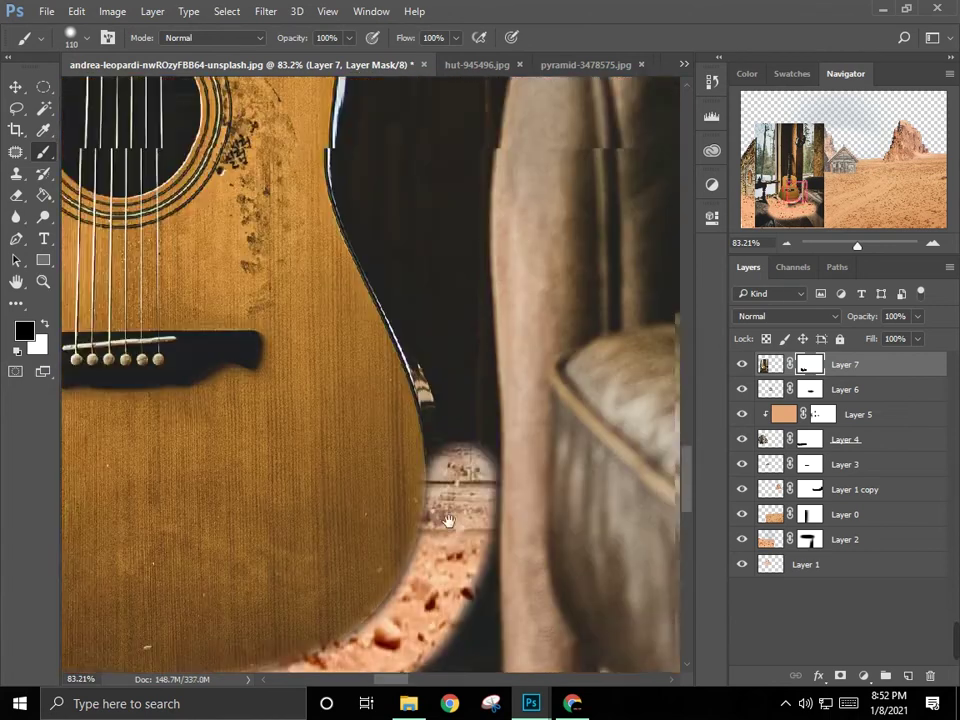
{"action": "scroll", "coordinate": [448, 520], "scroll_direction": "up", "scroll_amount": 2}
{"action": "scroll", "coordinate": [489, 542], "scroll_direction": "up", "scroll_amount": 2}
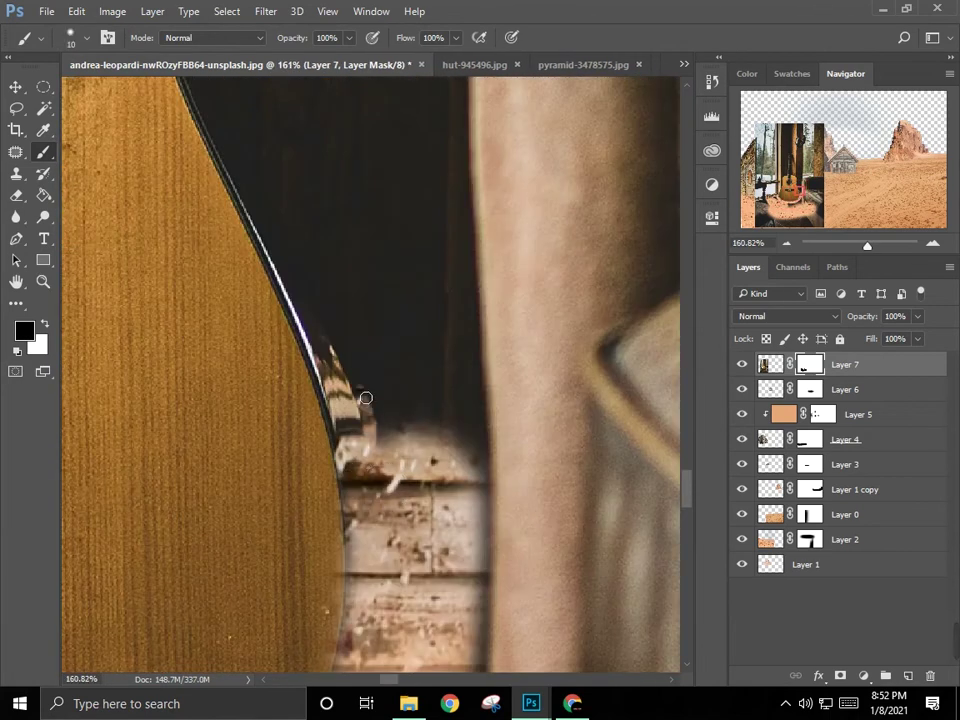
Step: Paint out the background beside the guitar body with a larger brush
{"action": "left_click_drag", "start_coordinate": [371, 344], "coordinate": [255, 215]}
{"action": "left_click_drag", "start_coordinate": [300, 250], "coordinate": [461, 396]}
{"action": "key", "text": "bracketright"}
{"action": "key", "text": "bracketright"}
{"action": "key", "text": "bracketright"}
{"action": "mouse_move", "coordinate": [290, 300]}
{"action": "left_mouse_down"}
{"action": "mouse_move", "coordinate": [306, 251]}
{"action": "mouse_move", "coordinate": [220, 180]}
{"action": "left_mouse_up"}
{"action": "mouse_move", "coordinate": [220, 180]}
{"action": "left_mouse_down"}
{"action": "mouse_move", "coordinate": [300, 405]}
{"action": "mouse_move", "coordinate": [214, 279]}
{"action": "left_mouse_up"}
{"action": "scroll", "coordinate": [300, 405], "scroll_direction": "up", "scroll_amount": 3}
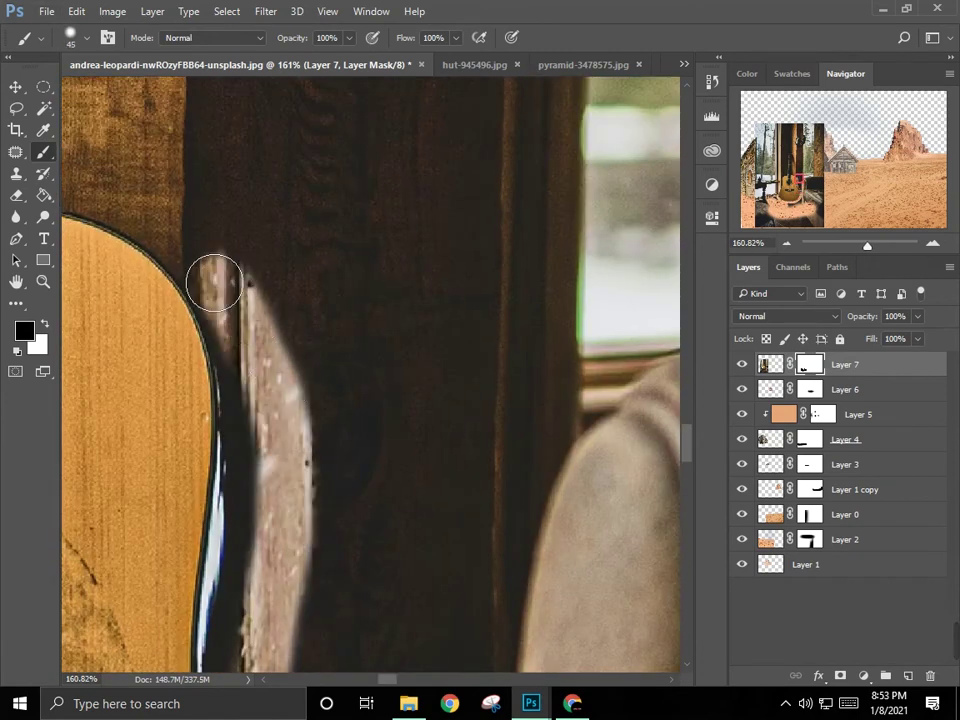
Step: With a smaller brush, mask away the background above the guitar and around the headstock
{"action": "scroll", "coordinate": [214, 279], "scroll_direction": "up", "scroll_amount": 2}
{"action": "scroll", "coordinate": [311, 321], "scroll_direction": "left", "scroll_amount": 3}
{"action": "left_click_drag", "start_coordinate": [338, 378], "coordinate": [258, 352]}
{"action": "key", "text": "bracketleft"}
{"action": "key", "text": "bracketleft"}
{"action": "key", "text": "bracketleft"}
{"action": "scroll", "coordinate": [273, 432], "scroll_direction": "up", "scroll_amount": 2}
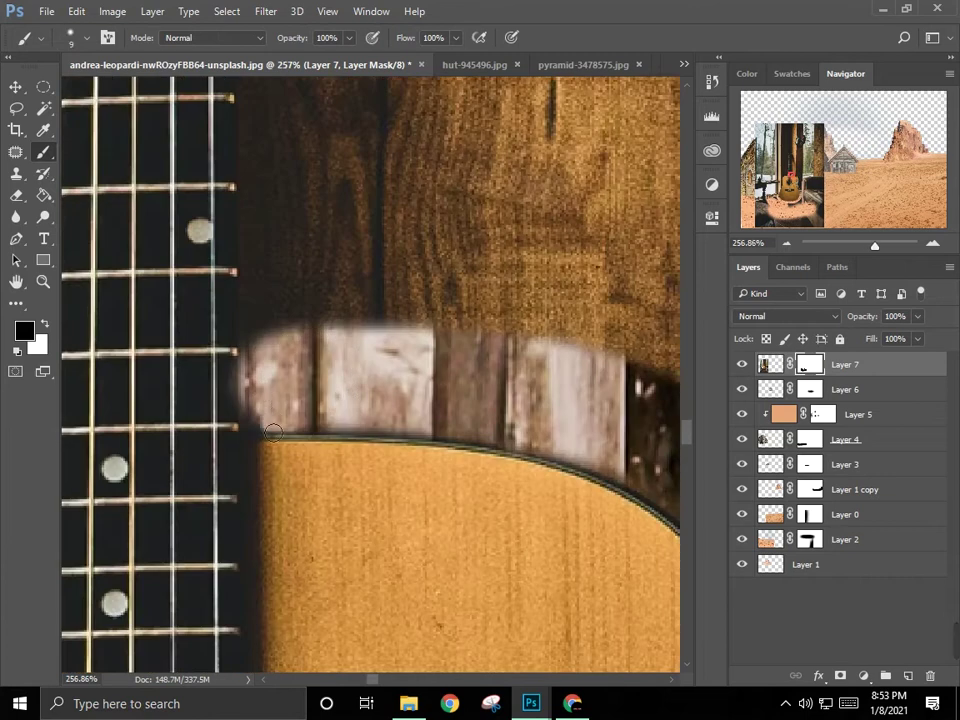
{"action": "scroll", "coordinate": [245, 427], "scroll_direction": "up", "scroll_amount": 3}
{"action": "scroll", "coordinate": [245, 427], "scroll_direction": "up", "scroll_amount": 3}
{"action": "scroll", "coordinate": [245, 427], "scroll_direction": "up", "scroll_amount": 3}
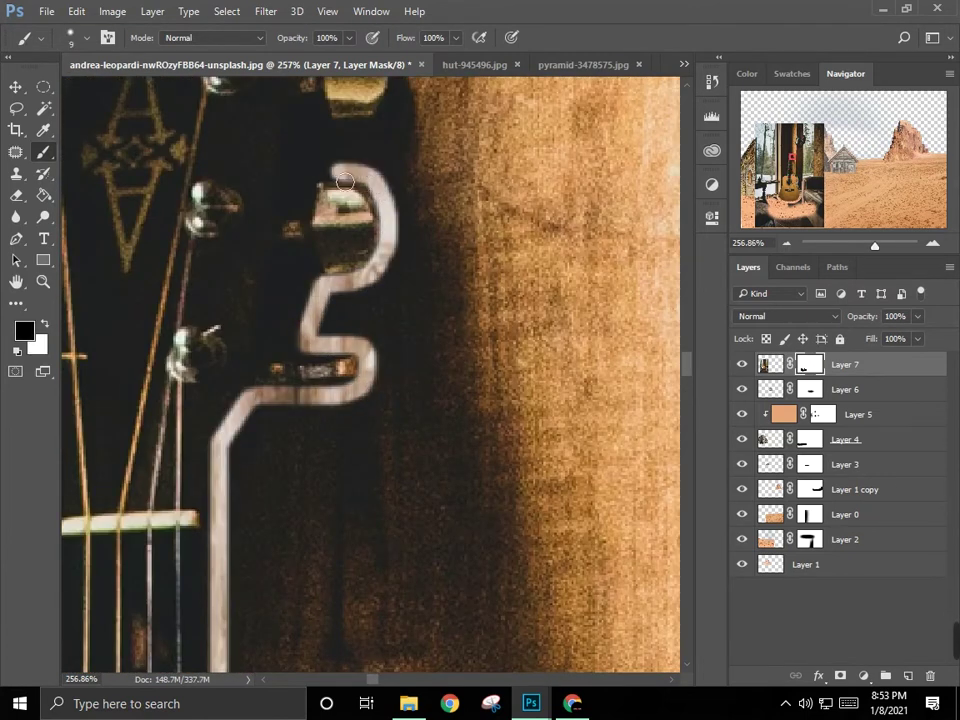
{"action": "scroll", "coordinate": [345, 182], "scroll_direction": "up", "scroll_amount": 3}
{"action": "scroll", "coordinate": [348, 310], "scroll_direction": "up", "scroll_amount": 1}
{"action": "scroll", "coordinate": [348, 310], "scroll_direction": "left", "scroll_amount": 3}
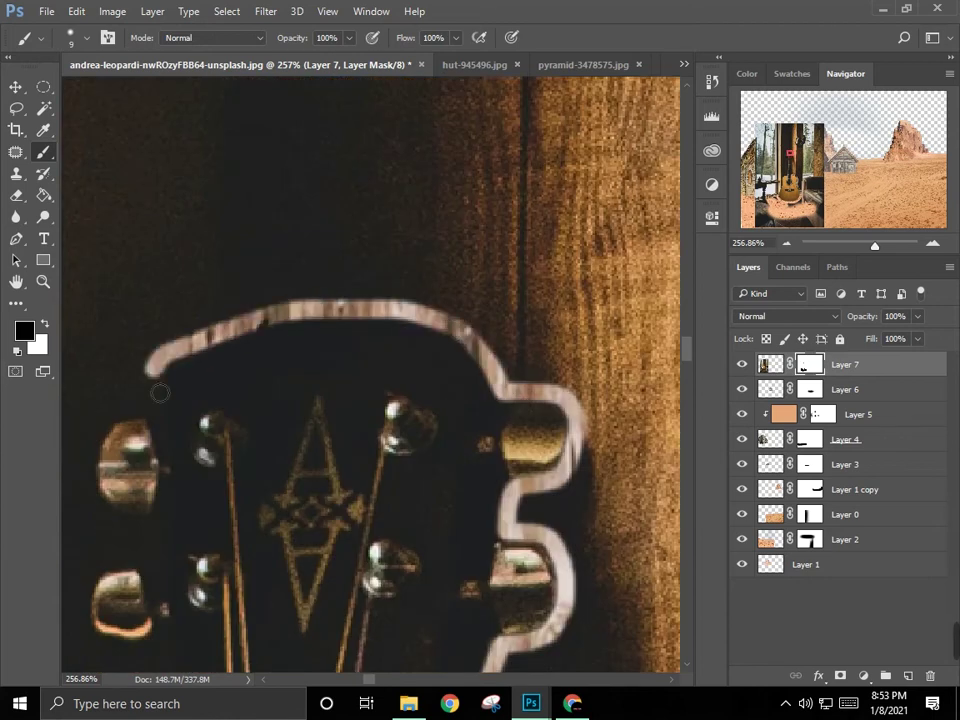
{"action": "left_click_drag", "start_coordinate": [158, 545], "coordinate": [426, 526]}
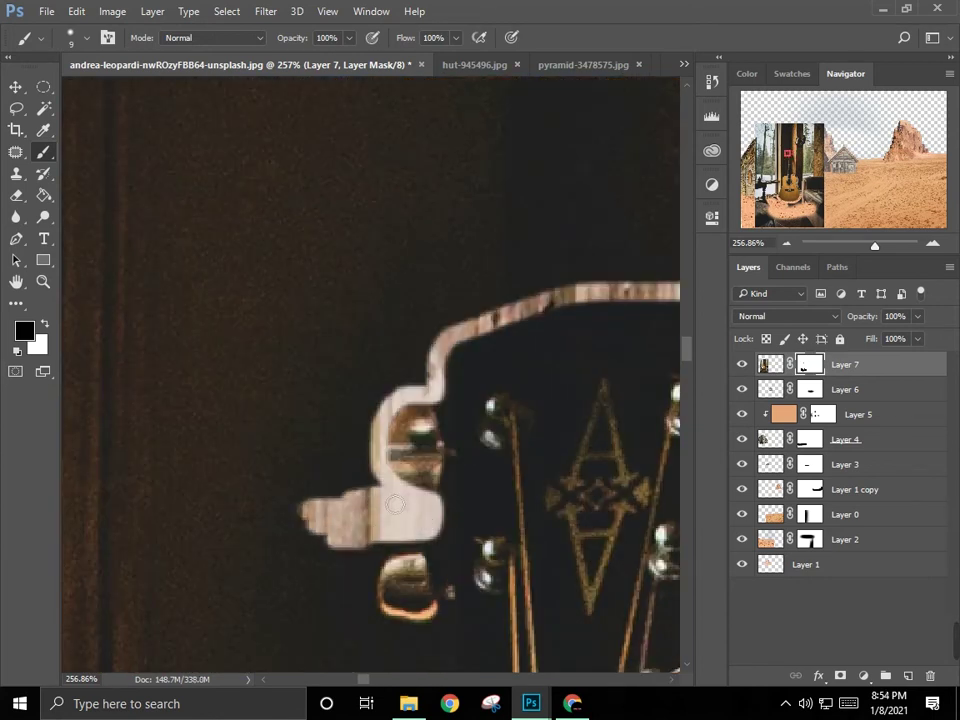
{"action": "left_click_drag", "start_coordinate": [359, 372], "coordinate": [320, 220]}
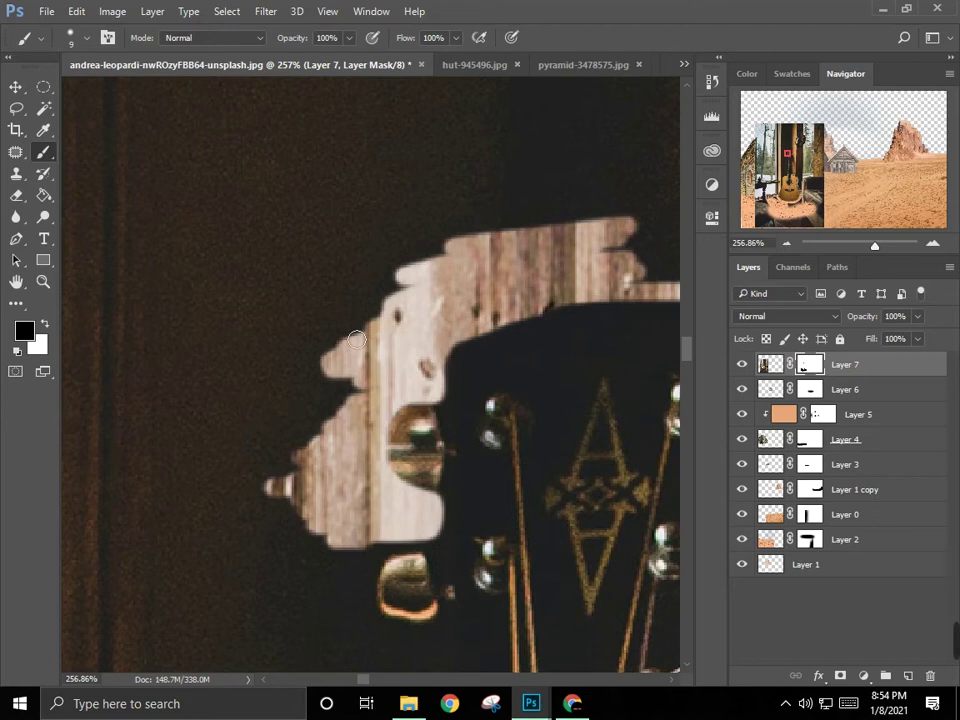
{"action": "scroll", "coordinate": [381, 286], "scroll_direction": "right", "scroll_amount": 5}
{"action": "left_click_drag", "start_coordinate": [381, 286], "coordinate": [531, 332]}
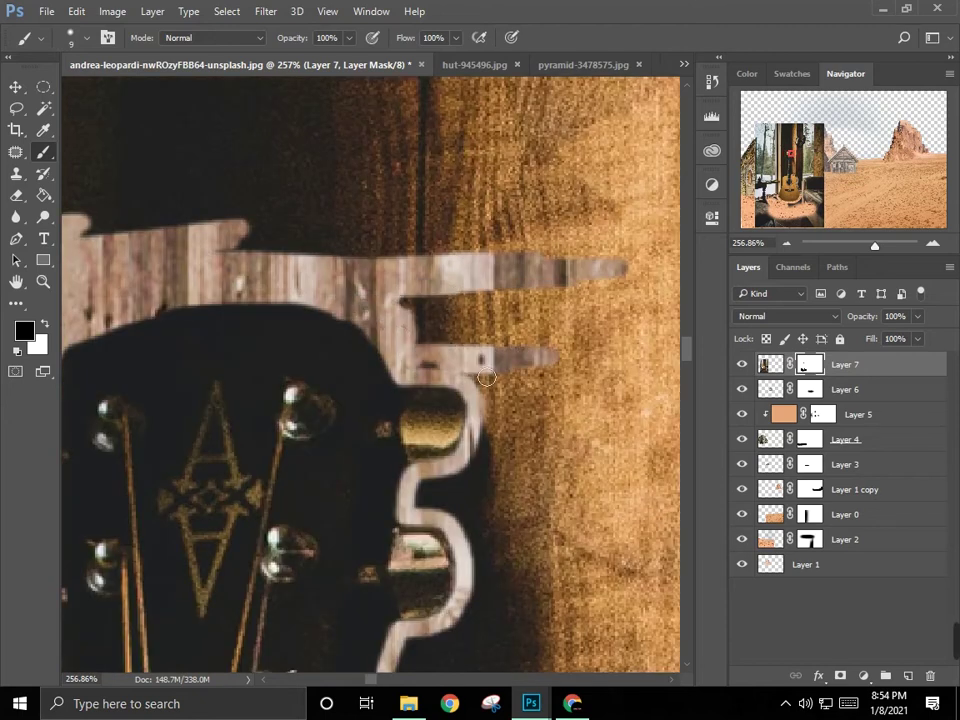
Step: Tidy the mask's sand edge at the guitar's base and start a Pen path along its left edge
{"action": "scroll", "coordinate": [343, 291], "scroll_direction": "down", "scroll_amount": 3}
{"action": "scroll", "coordinate": [343, 291], "scroll_direction": "left", "scroll_amount": 4}
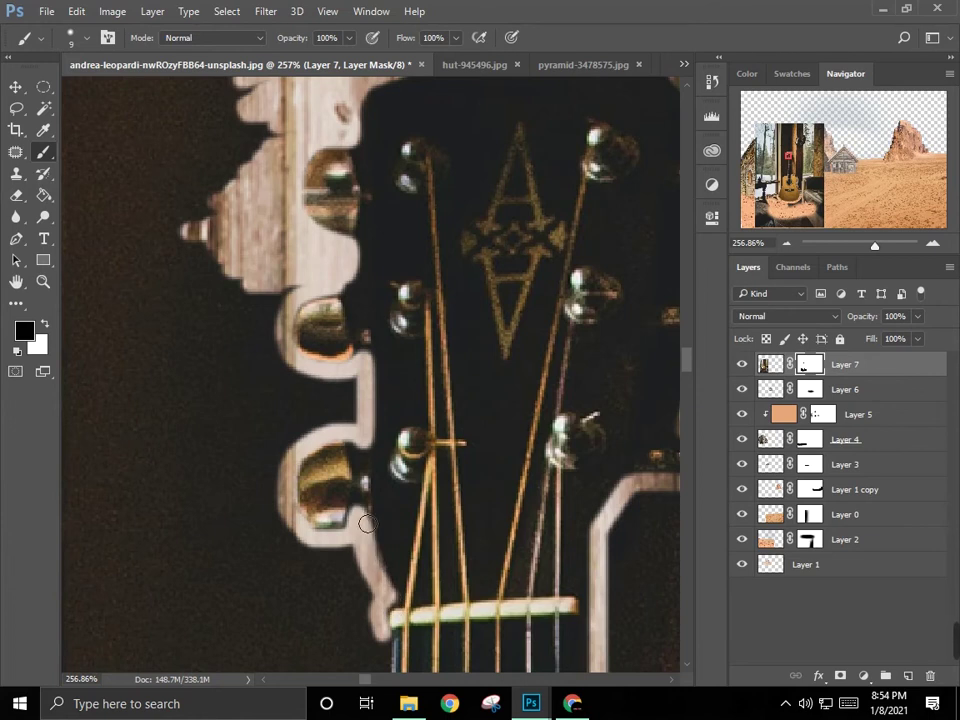
{"action": "scroll", "coordinate": [300, 500], "scroll_direction": "down", "scroll_amount": 5}
{"action": "scroll", "coordinate": [240, 450], "scroll_direction": "down", "scroll_amount": 5}
{"action": "scroll", "coordinate": [225, 330], "scroll_direction": "down", "scroll_amount": 5}
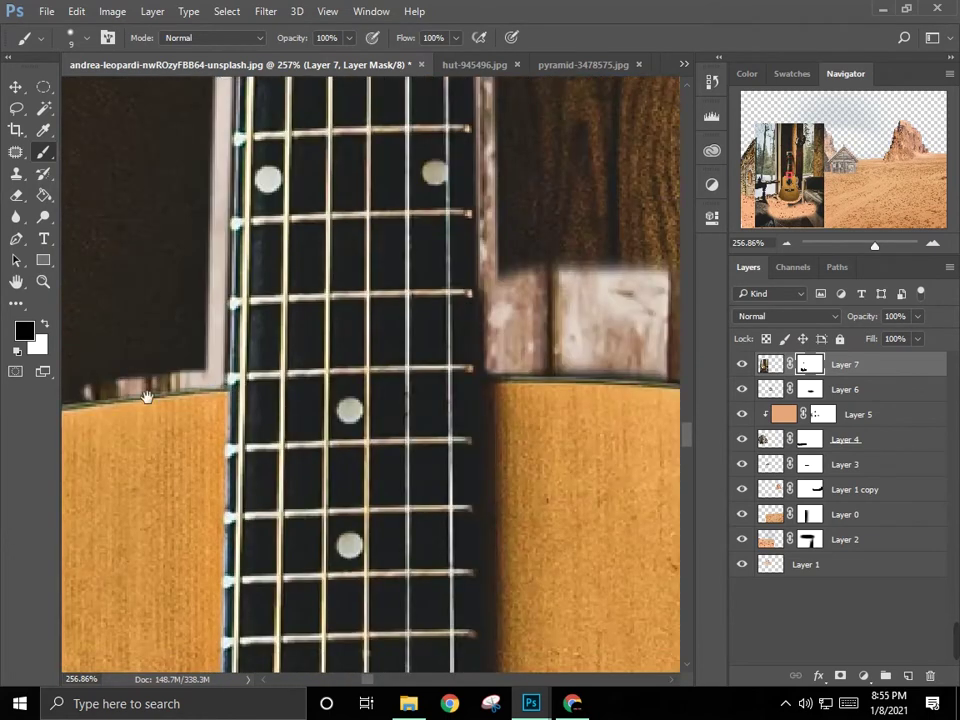
{"action": "scroll", "coordinate": [146, 397], "scroll_direction": "left", "scroll_amount": 4}
{"action": "scroll", "coordinate": [285, 445], "scroll_direction": "left", "scroll_amount": 4}
{"action": "scroll", "coordinate": [259, 377], "scroll_direction": "down", "scroll_amount": 3}
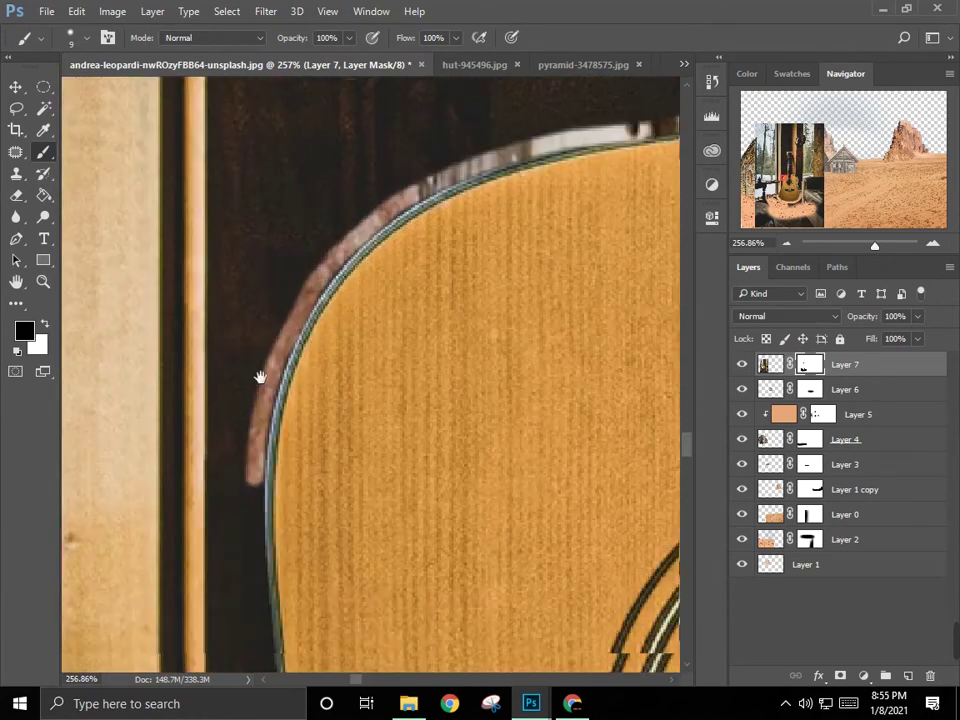
{"action": "scroll", "coordinate": [265, 471], "scroll_direction": "down", "scroll_amount": 3}
{"action": "scroll", "coordinate": [270, 425], "scroll_direction": "down", "scroll_amount": 3}
{"action": "scroll", "coordinate": [329, 233], "scroll_direction": "down", "scroll_amount": 5}
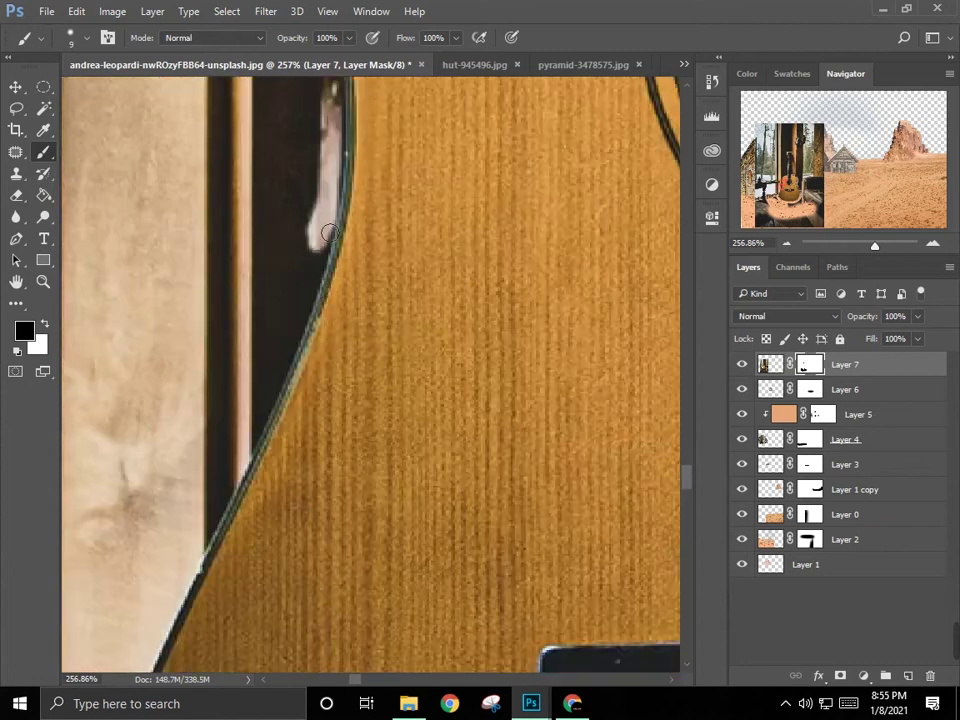
{"action": "scroll", "coordinate": [283, 395], "scroll_direction": "down", "scroll_amount": 3}
{"action": "scroll", "coordinate": [300, 335], "scroll_direction": "down", "scroll_amount": 3}
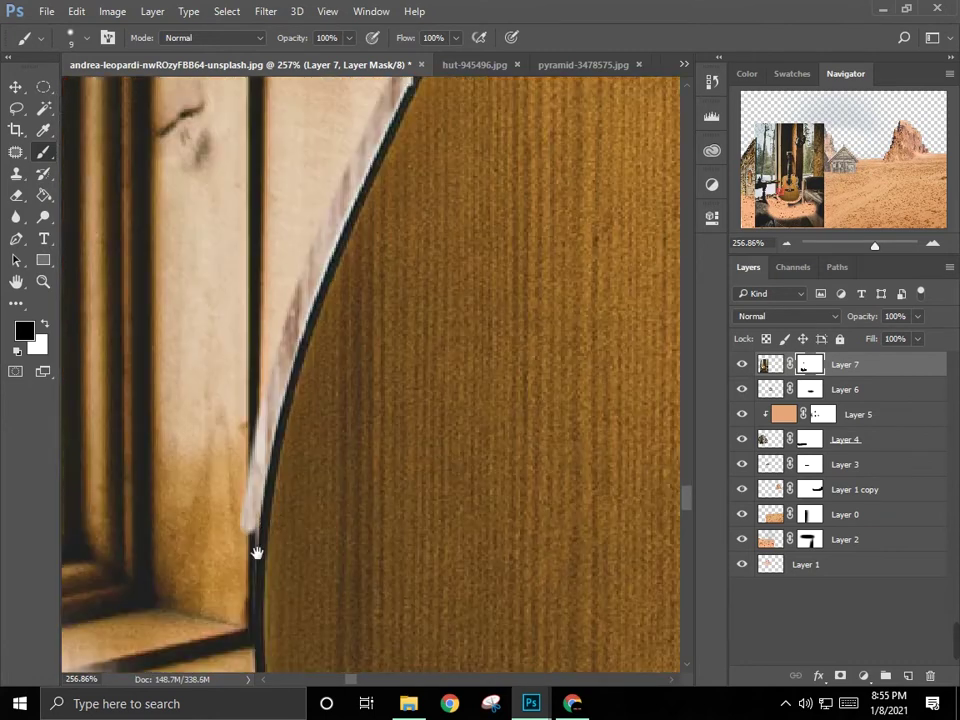
{"action": "scroll", "coordinate": [250, 500], "scroll_direction": "down", "scroll_amount": 3}
{"action": "scroll", "coordinate": [245, 425], "scroll_direction": "down", "scroll_amount": 3}
{"action": "scroll", "coordinate": [249, 421], "scroll_direction": "right", "scroll_amount": 1}
{"action": "scroll", "coordinate": [476, 523], "scroll_direction": "down", "scroll_amount": 3}
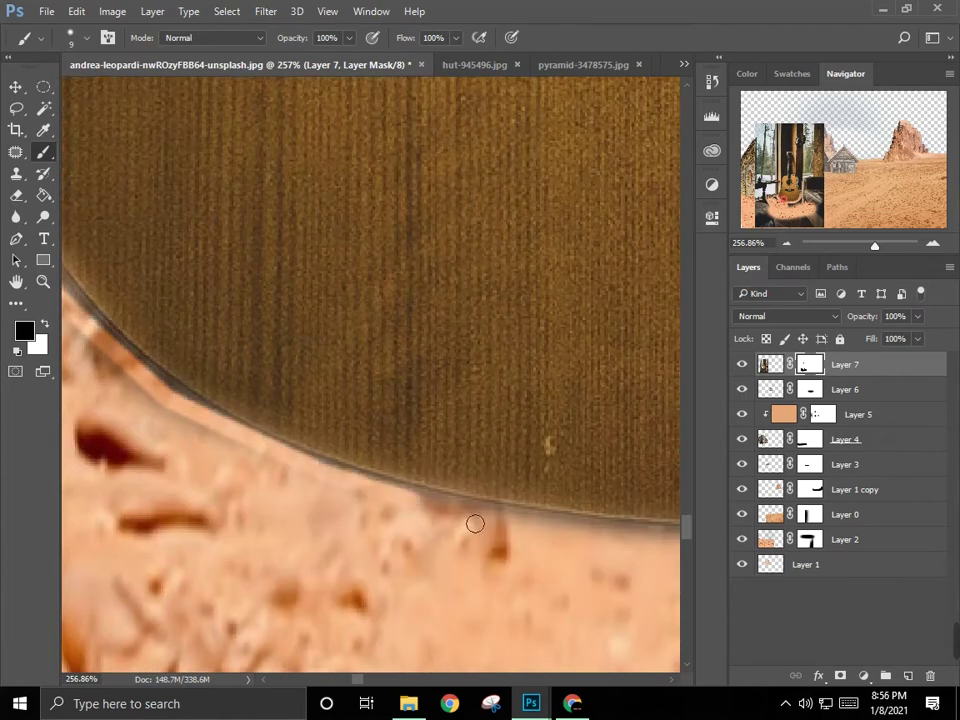
{"action": "scroll", "coordinate": [306, 467], "scroll_direction": "down", "scroll_amount": 2}
{"action": "scroll", "coordinate": [349, 467], "scroll_direction": "right", "scroll_amount": 2}
{"action": "scroll", "coordinate": [245, 467], "scroll_direction": "right", "scroll_amount": 2}
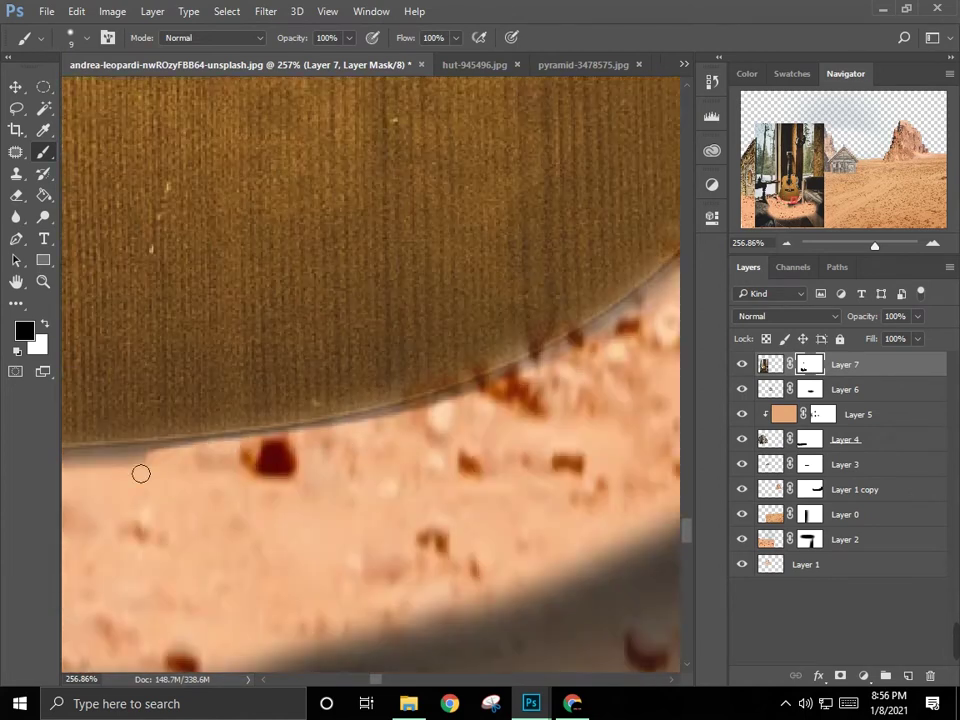
{"action": "scroll", "coordinate": [422, 421], "scroll_direction": "up", "scroll_amount": 5}
{"action": "scroll", "coordinate": [360, 330], "scroll_direction": "down", "scroll_amount": 2}
{"action": "scroll", "coordinate": [420, 350], "scroll_direction": "left", "scroll_amount": 2}
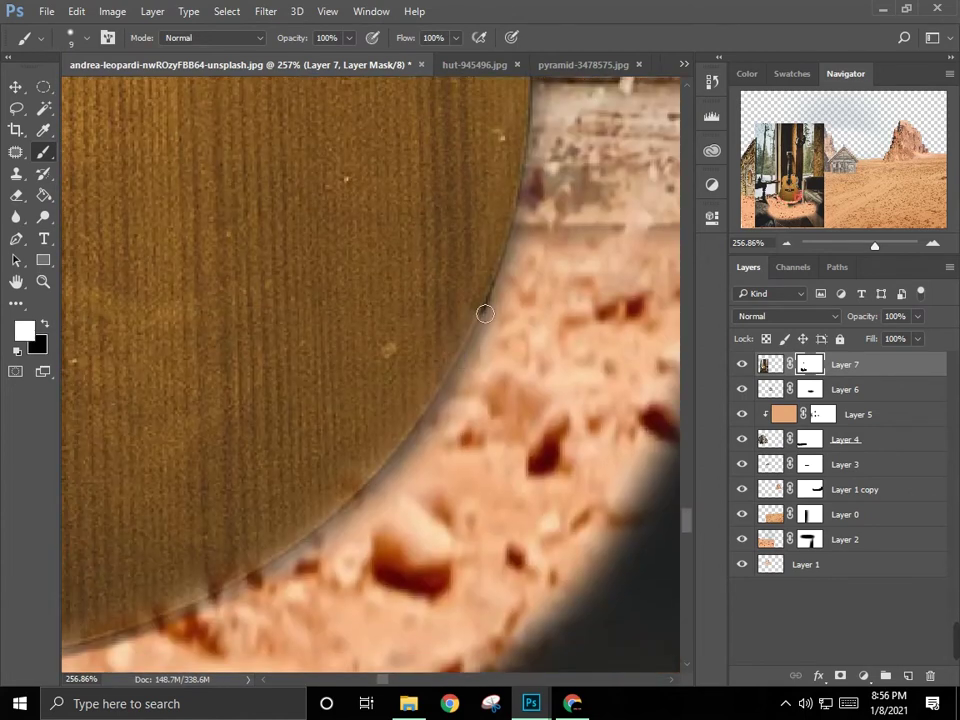
{"action": "scroll", "coordinate": [450, 420], "scroll_direction": "down", "scroll_amount": 2}
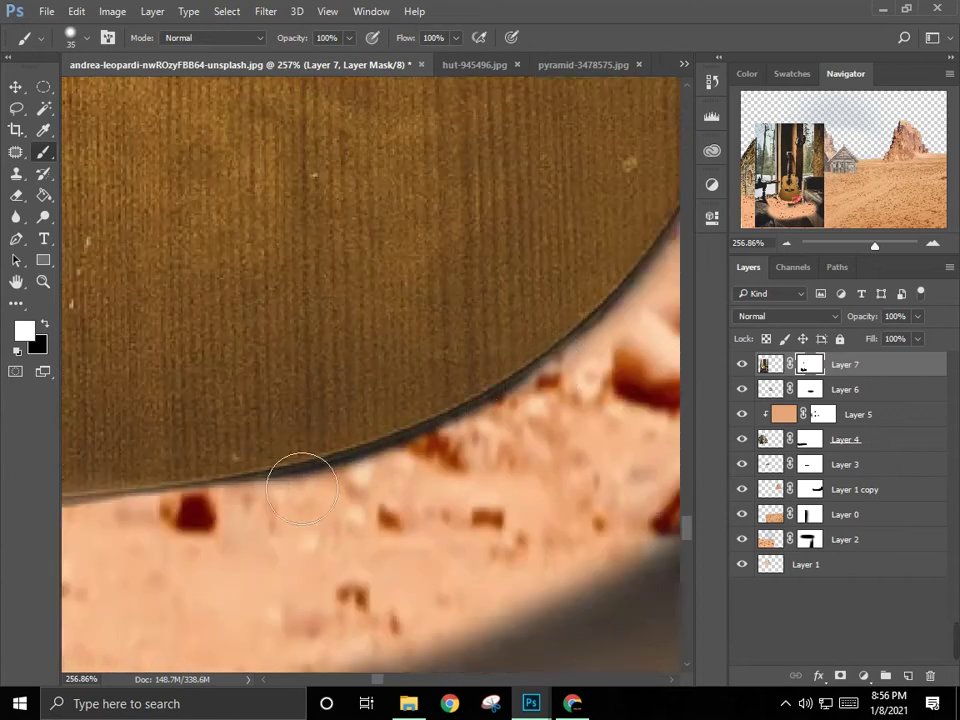
{"action": "scroll", "coordinate": [360, 465], "scroll_direction": "left", "scroll_amount": 3}
{"action": "scroll", "coordinate": [400, 465], "scroll_direction": "left", "scroll_amount": 2}
{"action": "scroll", "coordinate": [272, 418], "scroll_direction": "down", "scroll_amount": 2}
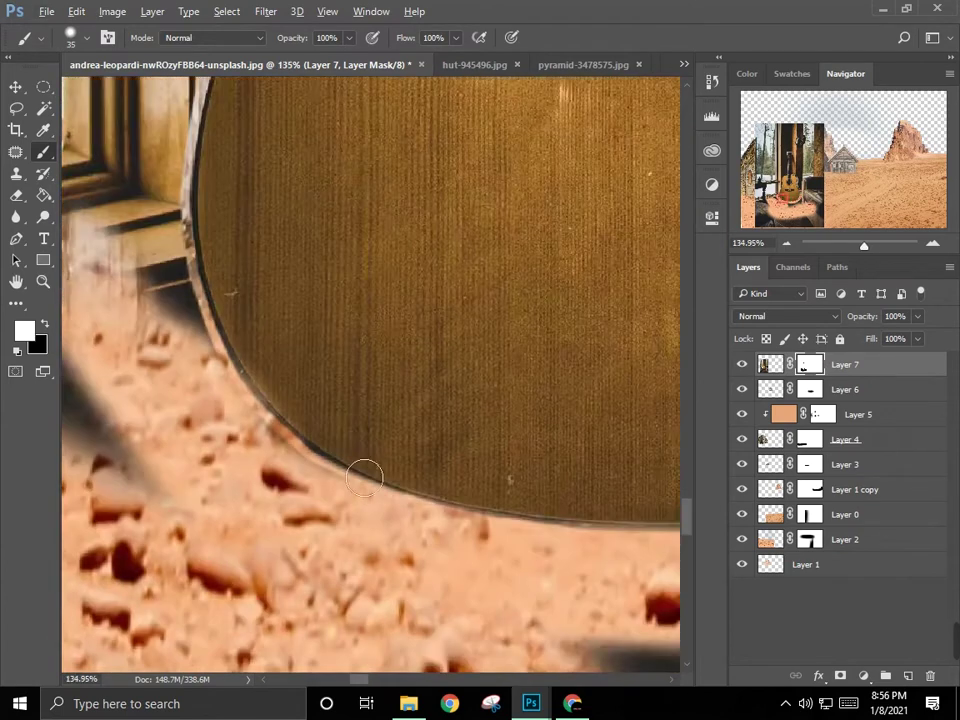
{"action": "key", "text": "p"}
{"action": "scroll", "coordinate": [295, 437], "scroll_direction": "left", "scroll_amount": 1}
{"action": "scroll", "coordinate": [300, 274], "scroll_direction": "up", "scroll_amount": 3}
Step: Complete the Pen path around the guitar's entire outline
{"action": "scroll", "coordinate": [291, 184], "scroll_direction": "up", "scroll_amount": 3}
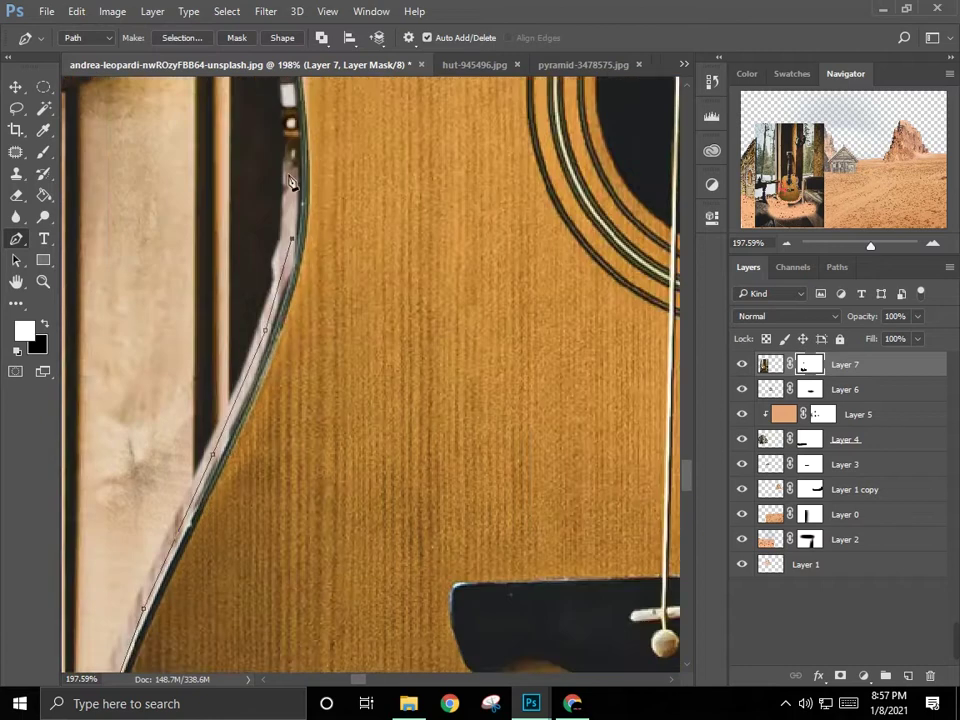
{"action": "scroll", "coordinate": [223, 279], "scroll_direction": "up", "scroll_amount": 3}
{"action": "scroll", "coordinate": [230, 393], "scroll_direction": "up", "scroll_amount": 3}
{"action": "scroll", "coordinate": [556, 288], "scroll_direction": "right", "scroll_amount": 3}
{"action": "scroll", "coordinate": [556, 288], "scroll_direction": "up", "scroll_amount": 5}
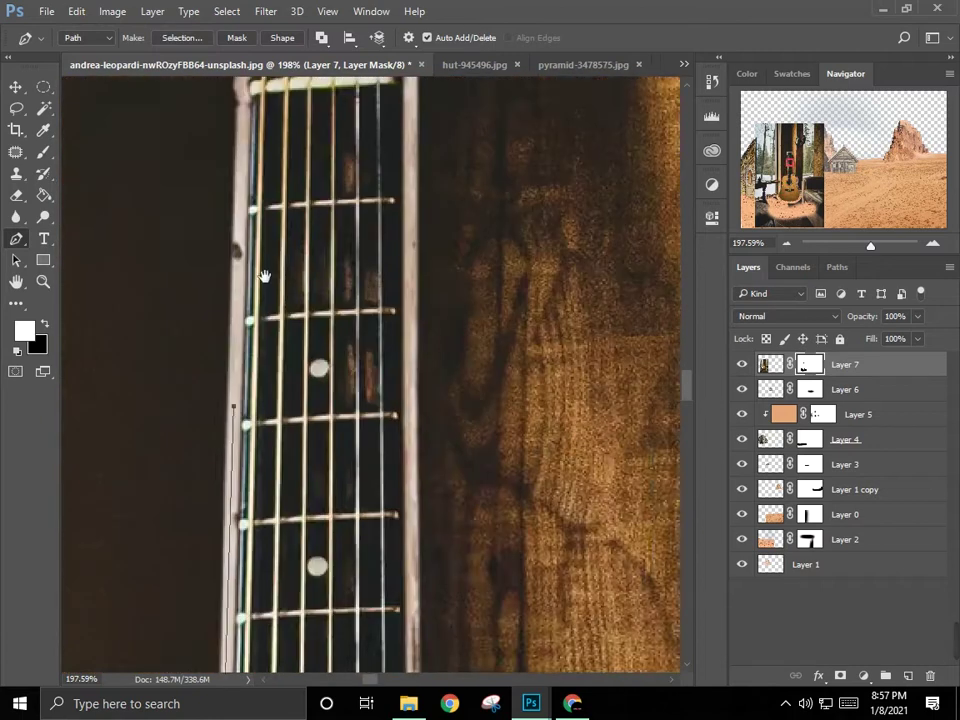
{"action": "scroll", "coordinate": [234, 355], "scroll_direction": "up", "scroll_amount": 5}
{"action": "scroll", "coordinate": [178, 192], "scroll_direction": "up", "scroll_amount": 5}
{"action": "scroll", "coordinate": [268, 200], "scroll_direction": "left", "scroll_amount": 2}
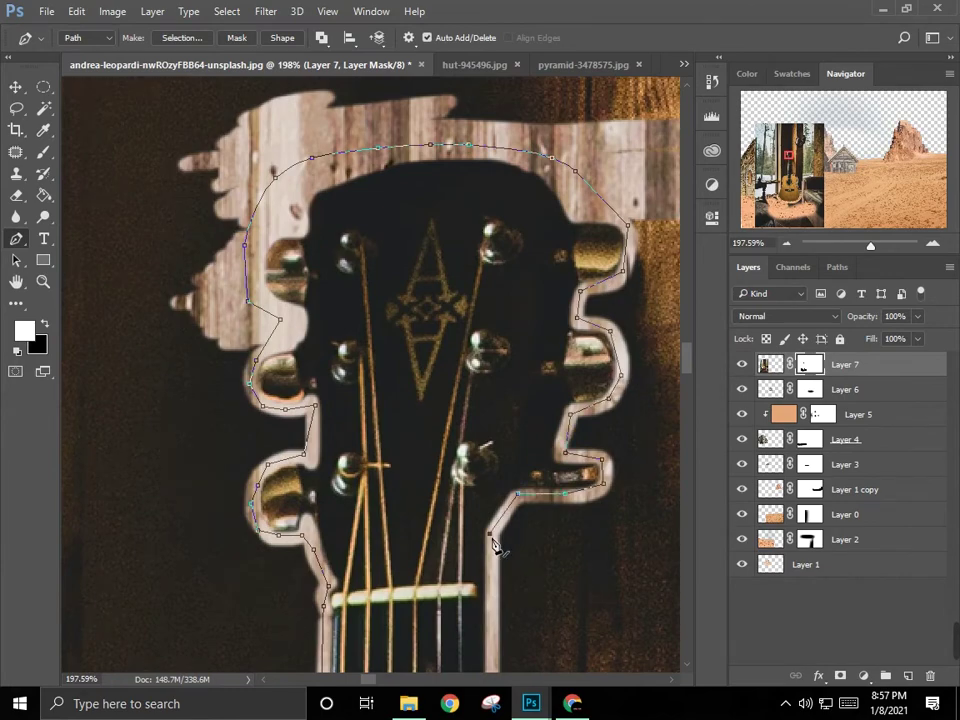
{"action": "scroll", "coordinate": [324, 461], "scroll_direction": "down", "scroll_amount": 5}
{"action": "scroll", "coordinate": [360, 268], "scroll_direction": "down", "scroll_amount": 5}
{"action": "scroll", "coordinate": [358, 430], "scroll_direction": "down", "scroll_amount": 3}
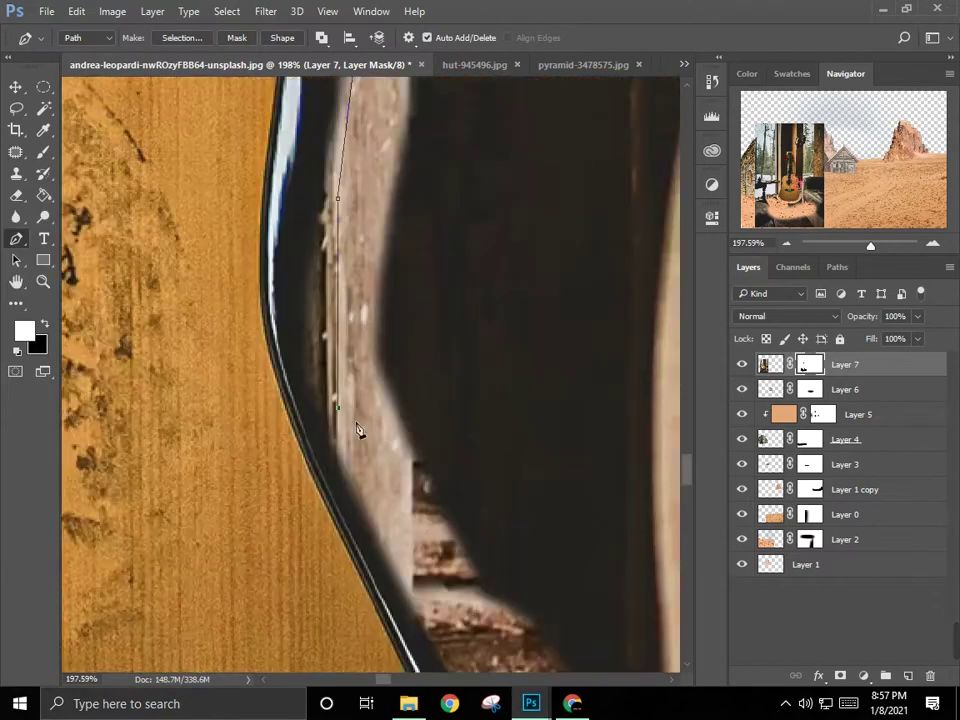
{"action": "scroll", "coordinate": [358, 430], "scroll_direction": "down", "scroll_amount": 5}
{"action": "scroll", "coordinate": [143, 392], "scroll_direction": "down", "scroll_amount": 5}
{"action": "scroll", "coordinate": [176, 338], "scroll_direction": "down", "scroll_amount": 5}
Step: Load the guitar path as a selection and invert it to Select Inverse
{"action": "key", "text": "ctrl+Return"}
{"action": "key", "text": "m"}
{"action": "right_click", "coordinate": [178, 325]}
{"action": "left_click", "coordinate": [240, 347]}
{"action": "scroll", "coordinate": [370, 300], "scroll_direction": "down", "scroll_amount": 3}
Step: Paint black on Layer 7's mask to hide the room around the guitar
{"action": "key", "text": "b"}
{"action": "key", "text": "x"}
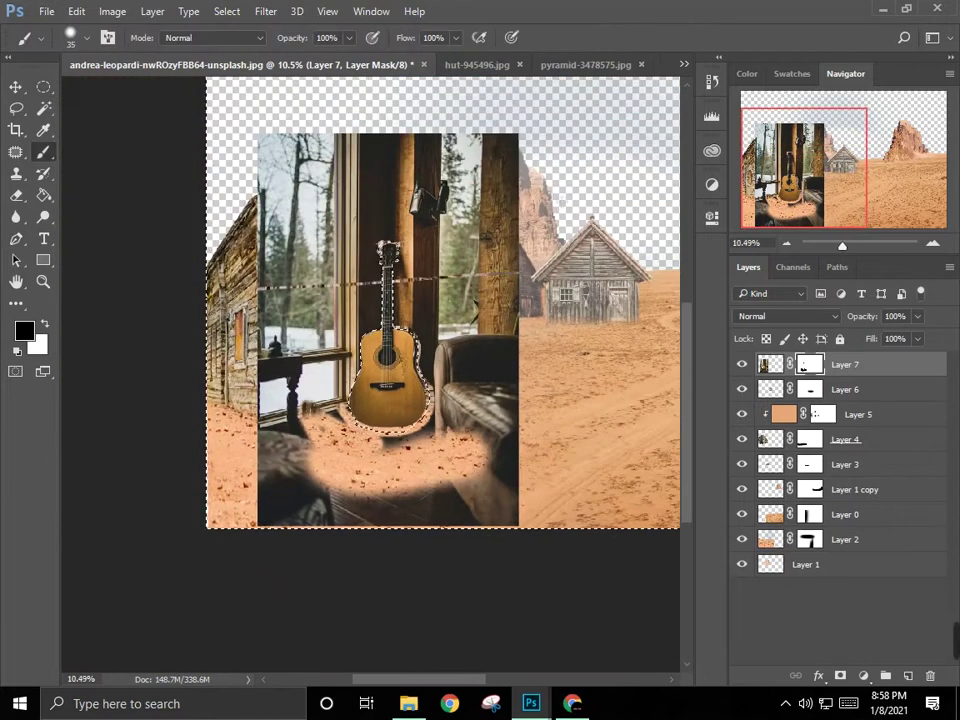
{"action": "left_click_drag", "start_coordinate": [330, 200], "coordinate": [617, 500]}
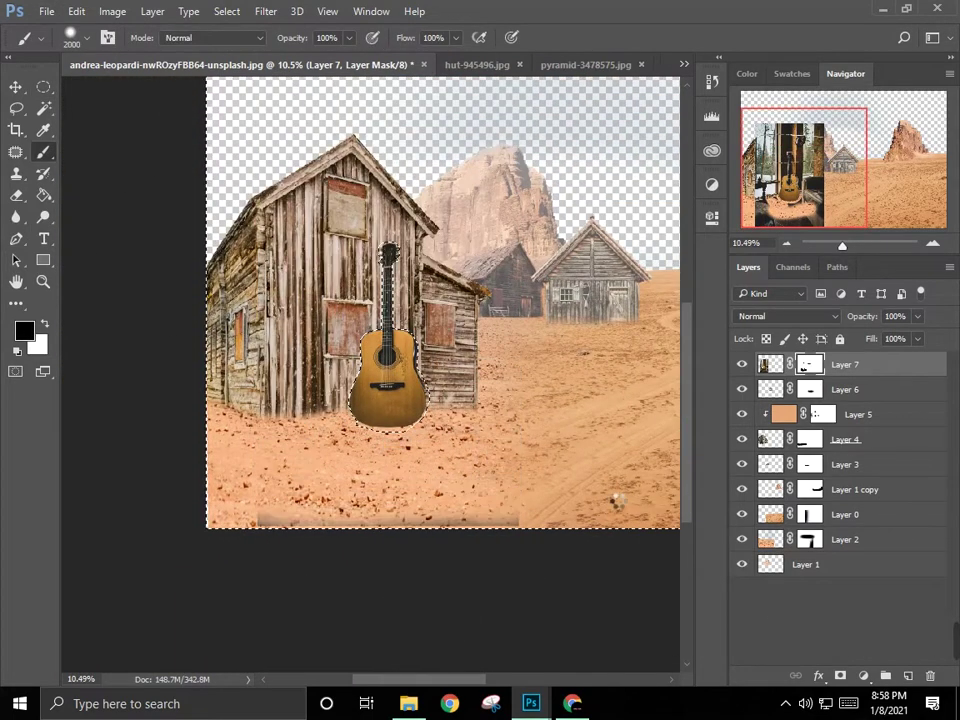
{"action": "scroll", "coordinate": [443, 300], "scroll_direction": "up", "scroll_amount": 3}
Step: Scale the guitar down to about 57% against the barn wall
{"action": "key", "text": "v"}
{"action": "key", "text": "ctrl+t"}
{"action": "left_click_drag", "start_coordinate": [600, 560], "coordinate": [495, 480]}
{"action": "right_click", "coordinate": [406, 352]}
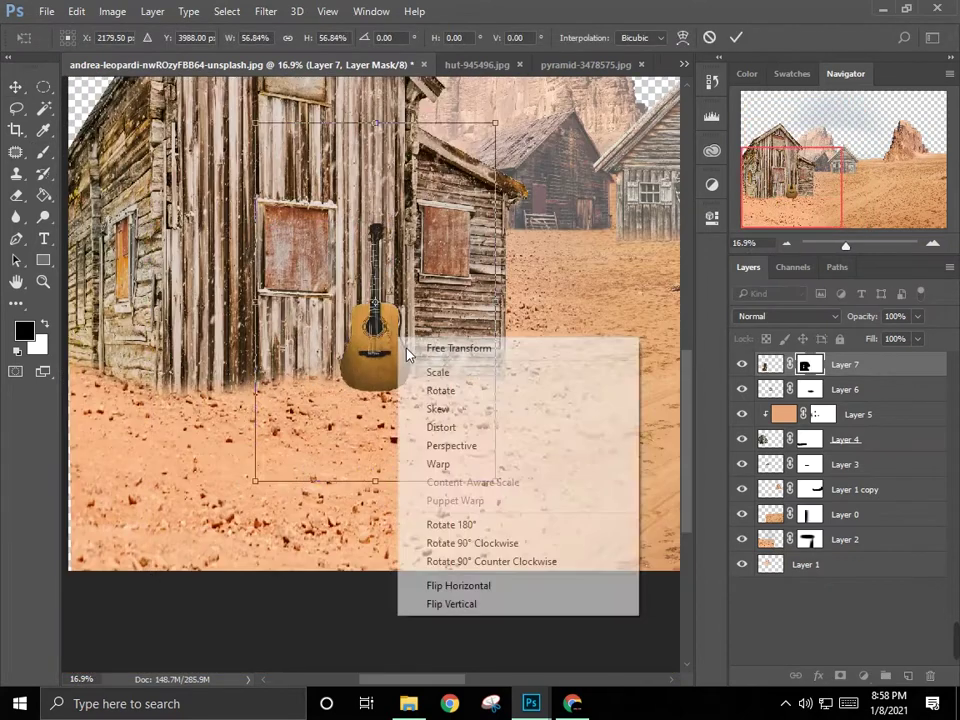
{"action": "key", "text": "Escape"}
Step: Refine the guitar's mask with a white brush, then move on to the straw hut photo
{"action": "key", "text": "Return"}
{"action": "scroll", "coordinate": [410, 330], "scroll_direction": "up", "scroll_amount": 2}
{"action": "key", "text": "b"}
{"action": "key", "text": "x"}
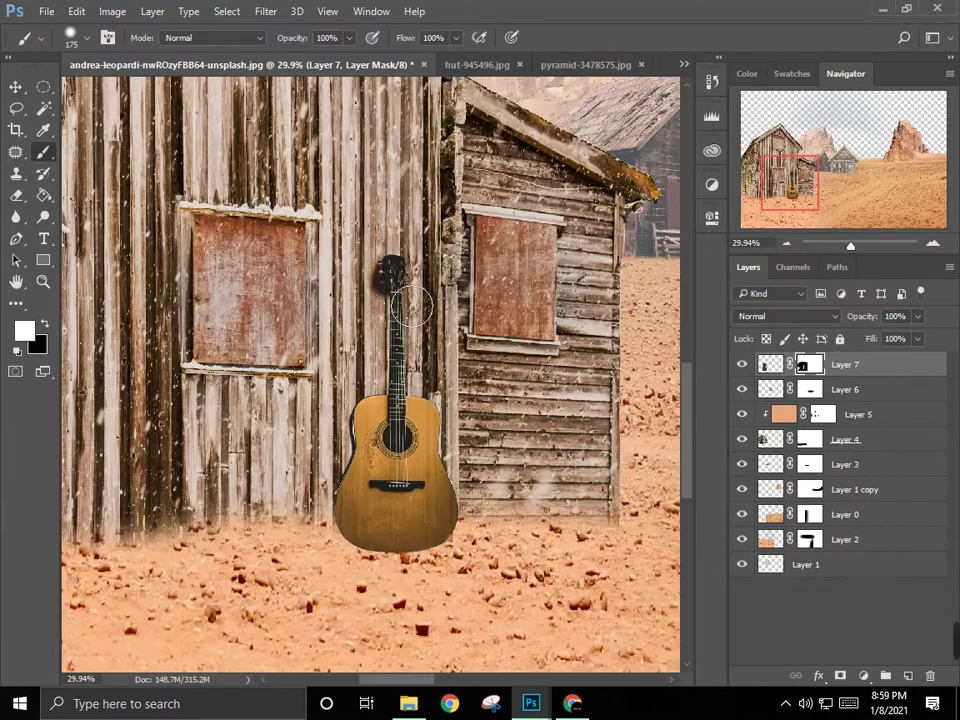
{"action": "scroll", "coordinate": [395, 455], "scroll_direction": "down", "scroll_amount": 1}
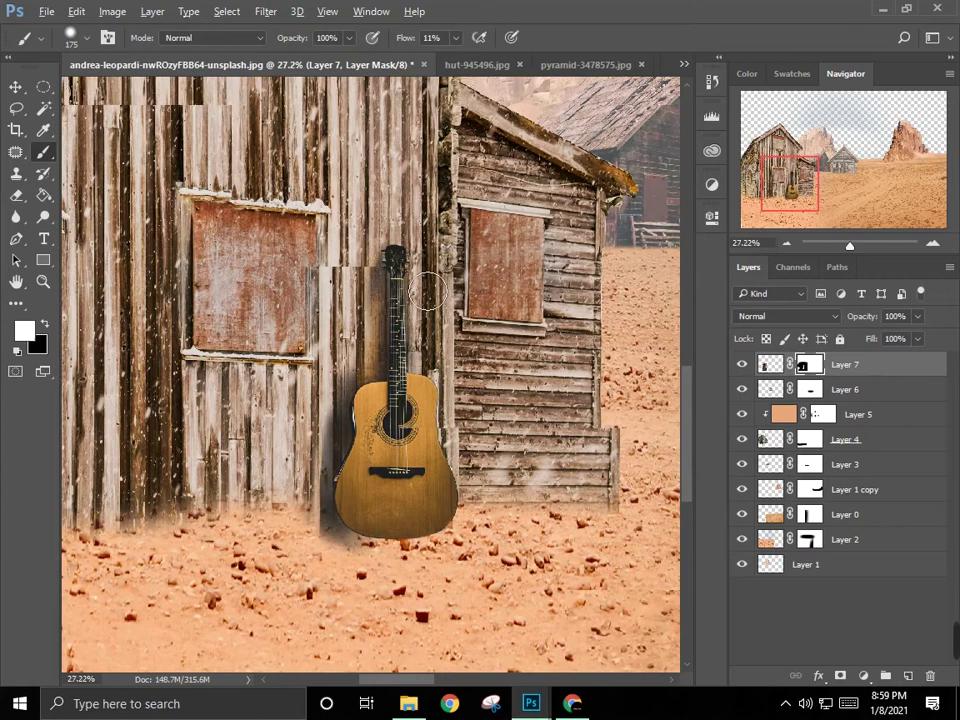
{"action": "scroll", "coordinate": [418, 420], "scroll_direction": "down", "scroll_amount": 3}
{"action": "scroll", "coordinate": [380, 369], "scroll_direction": "down", "scroll_amount": 4}
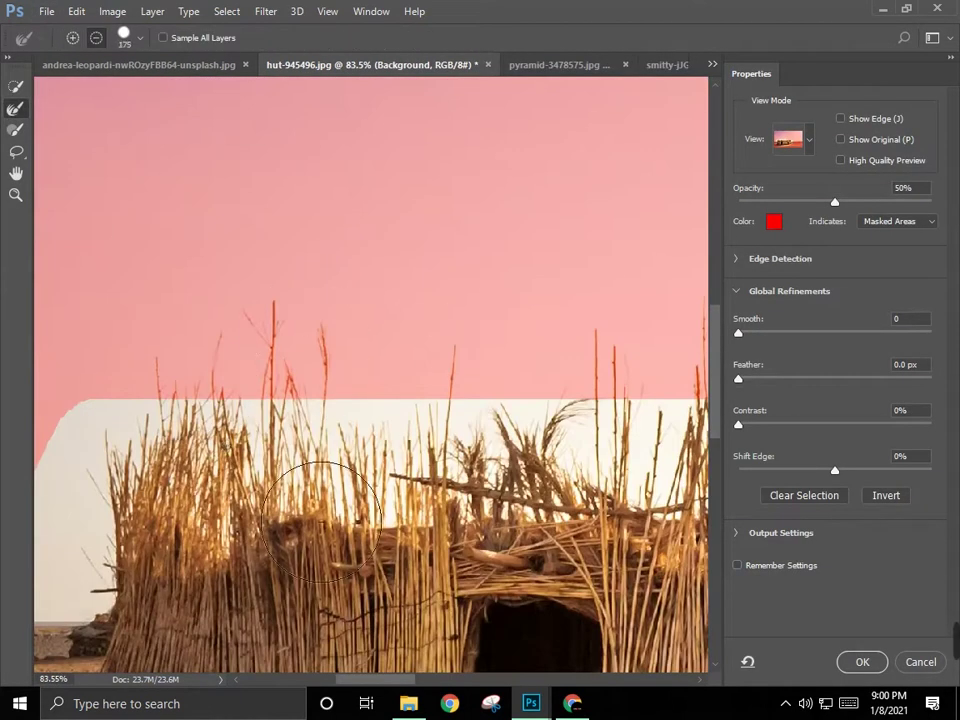
Step: Refine the hut selection in Select and Mask, removing the ground left of the hut
{"action": "key", "text": "Escape"}
{"action": "key", "text": "ctrl+0"}
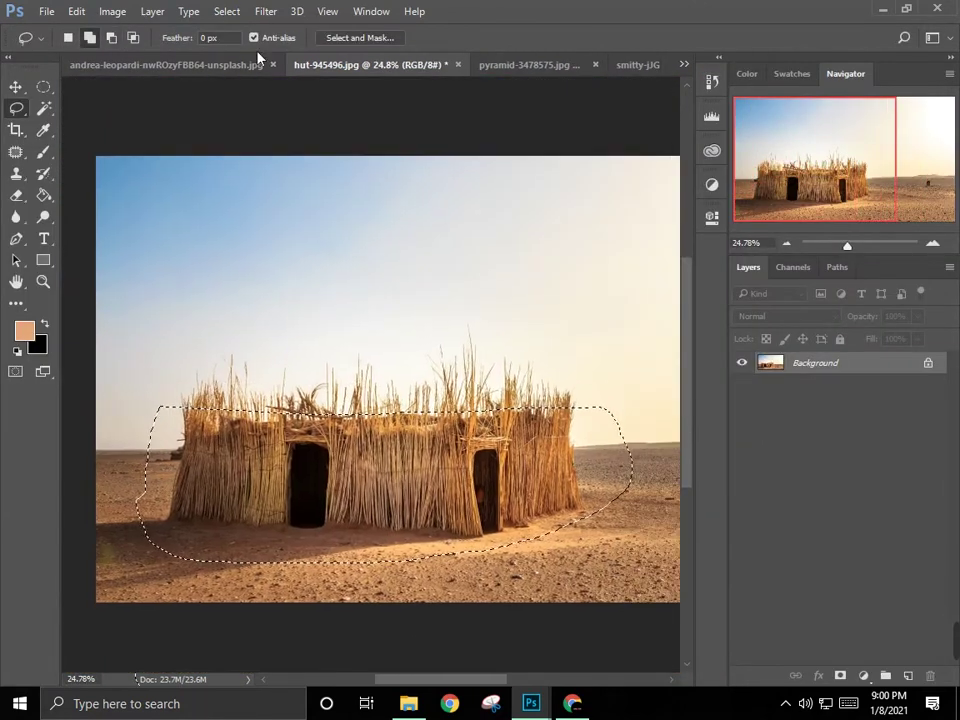
{"action": "left_click", "coordinate": [360, 37]}
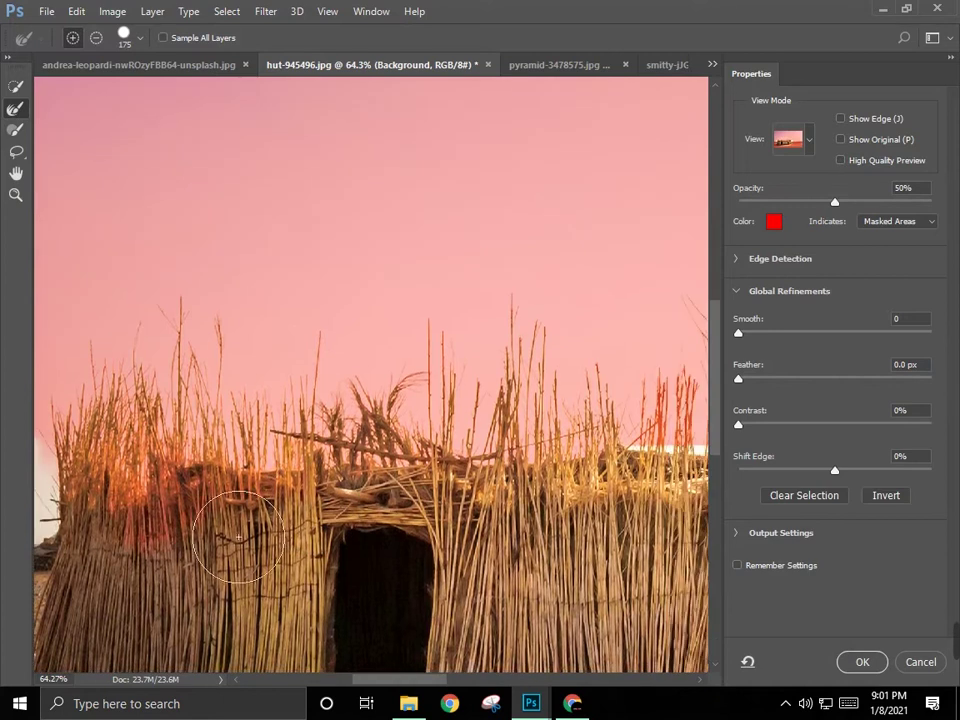
{"action": "left_click_drag", "start_coordinate": [660, 430], "coordinate": [339, 421]}
{"action": "mouse_move", "coordinate": [580, 356]}
{"action": "left_mouse_down"}
{"action": "mouse_move", "coordinate": [399, 425]}
{"action": "mouse_move", "coordinate": [513, 426]}
{"action": "left_mouse_up"}
{"action": "key", "text": "bracketright"}
{"action": "key", "text": "bracketright"}
{"action": "key", "text": "bracketright"}
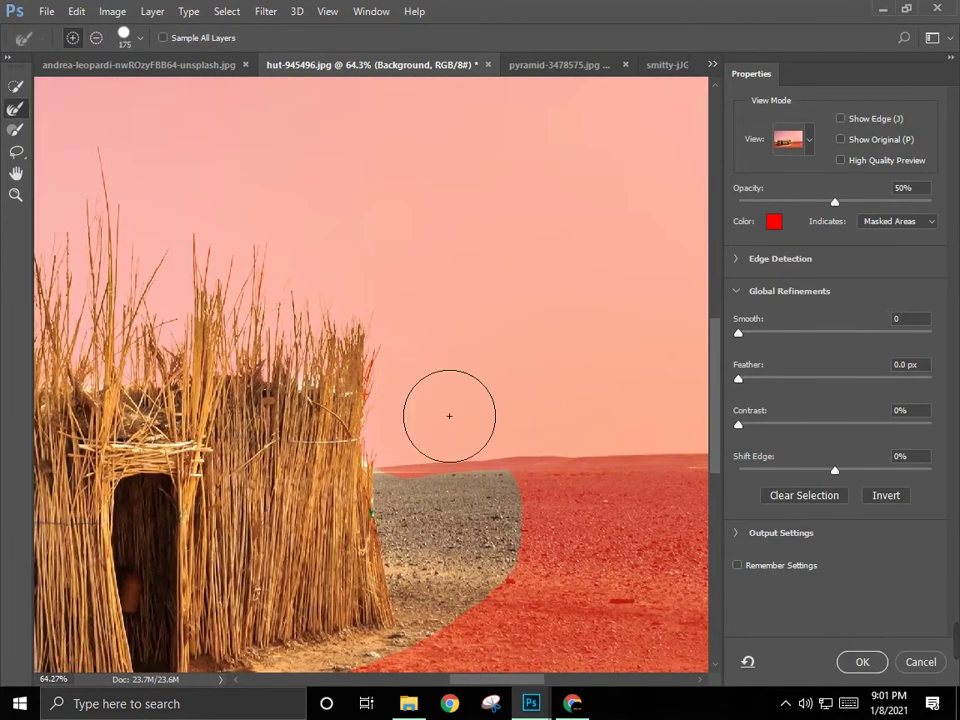
{"action": "left_click_drag", "start_coordinate": [340, 420], "coordinate": [705, 430]}
{"action": "key", "text": "b"}
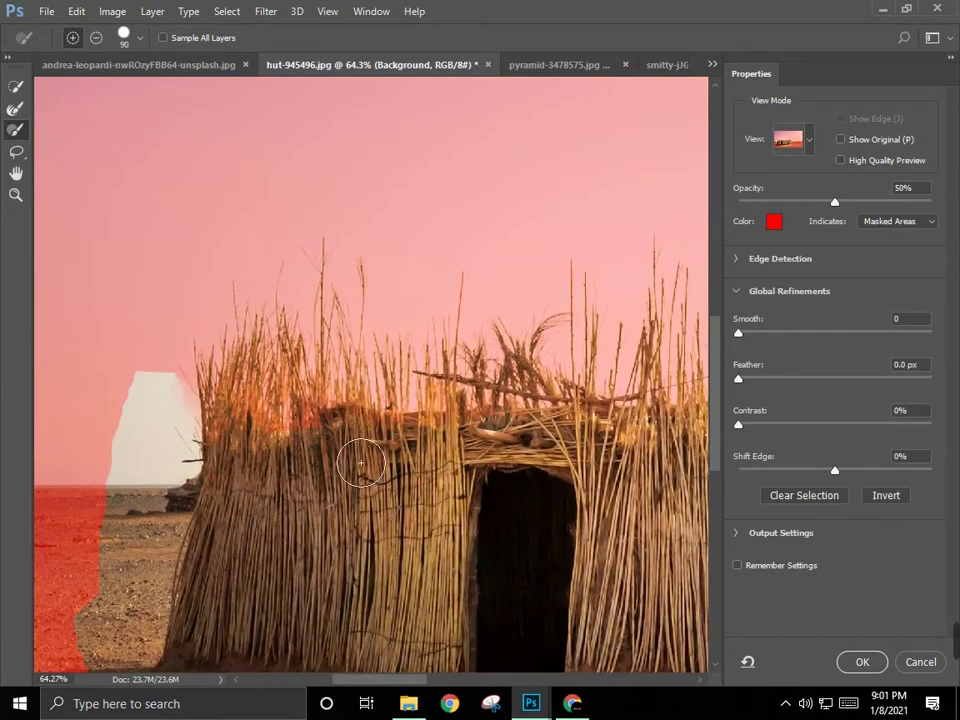
{"action": "left_click_drag", "start_coordinate": [240, 320], "coordinate": [200, 225]}
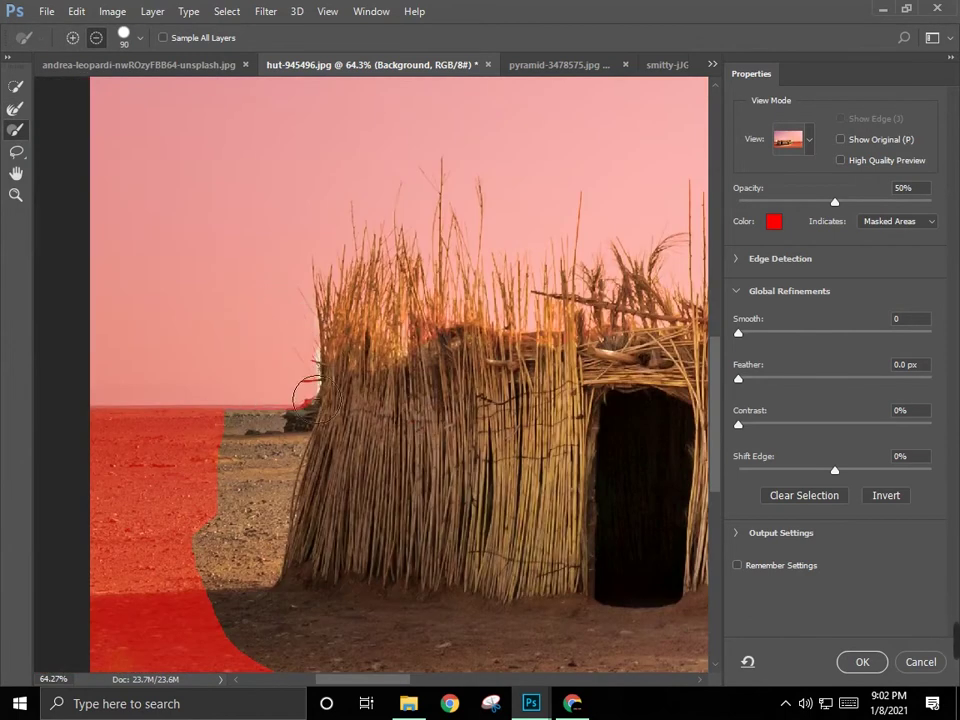
Step: Confirm the hut cut-out and drag it into the village composite as Layer 8
{"action": "key", "text": "ctrl+0"}
{"action": "left_click", "coordinate": [862, 662]}
{"action": "mouse_move", "coordinate": [380, 305]}
{"action": "left_mouse_down"}
{"action": "mouse_move", "coordinate": [325, 210]}
{"action": "mouse_move", "coordinate": [540, 340]}
{"action": "left_mouse_up"}
Step: Scale the hut to about 85% and place it in front of the wooden house
{"action": "scroll", "coordinate": [321, 422], "scroll_direction": "up", "scroll_amount": 2}
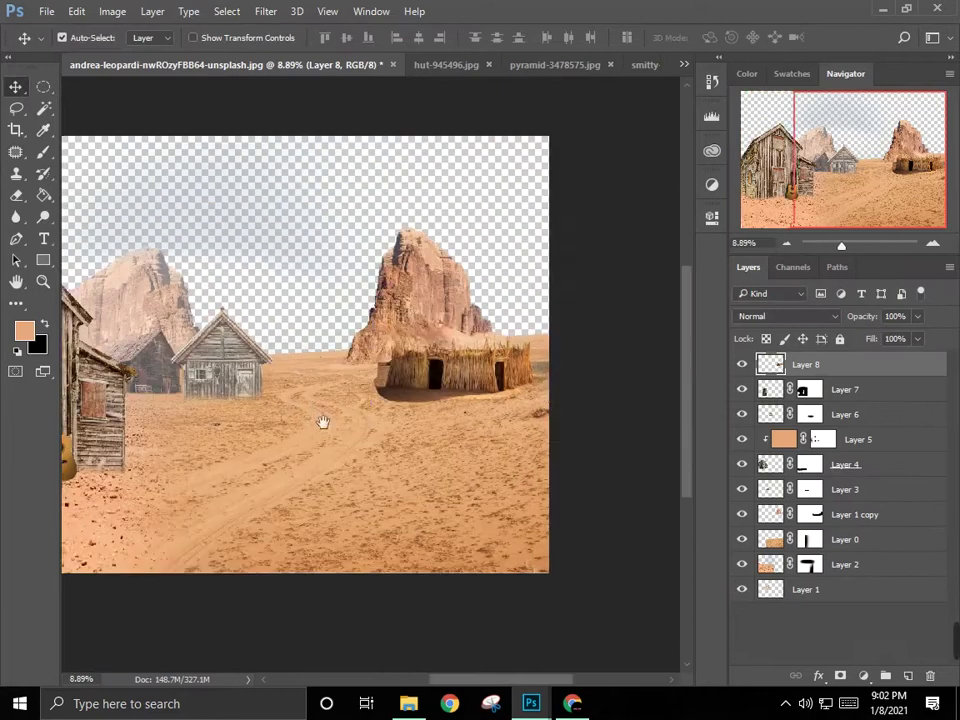
{"action": "key", "text": "ctrl+t"}
{"action": "mouse_move", "coordinate": [636, 328]}
{"action": "left_mouse_down"}
{"action": "mouse_move", "coordinate": [580, 397]}
{"action": "mouse_move", "coordinate": [579, 418]}
{"action": "mouse_move", "coordinate": [321, 403]}
{"action": "left_mouse_up"}
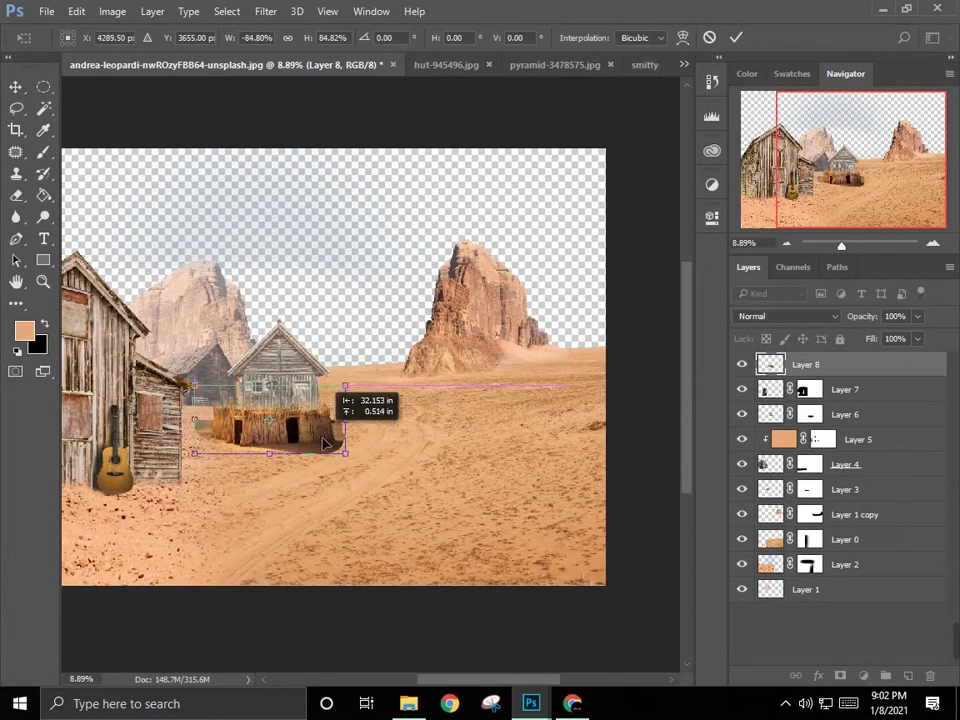
{"action": "key", "text": "Return"}
Step: Mask the hut's base into the sand and nudge its hue slightly lower
{"action": "scroll", "coordinate": [290, 440], "scroll_direction": "up", "scroll_amount": 2}
{"action": "scroll", "coordinate": [290, 440], "scroll_direction": "up", "scroll_amount": 3}
{"action": "left_click", "coordinate": [840, 676]}
{"action": "key", "text": "b"}
{"action": "scroll", "coordinate": [429, 538], "scroll_direction": "up", "scroll_amount": 1}
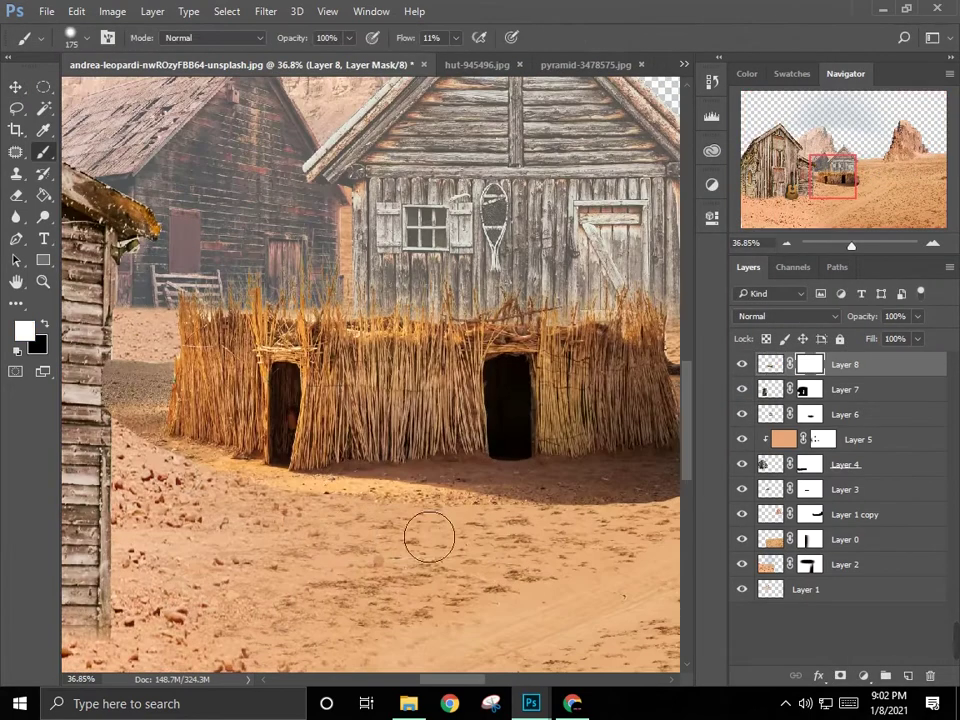
{"action": "scroll", "coordinate": [443, 534], "scroll_direction": "right", "scroll_amount": 3}
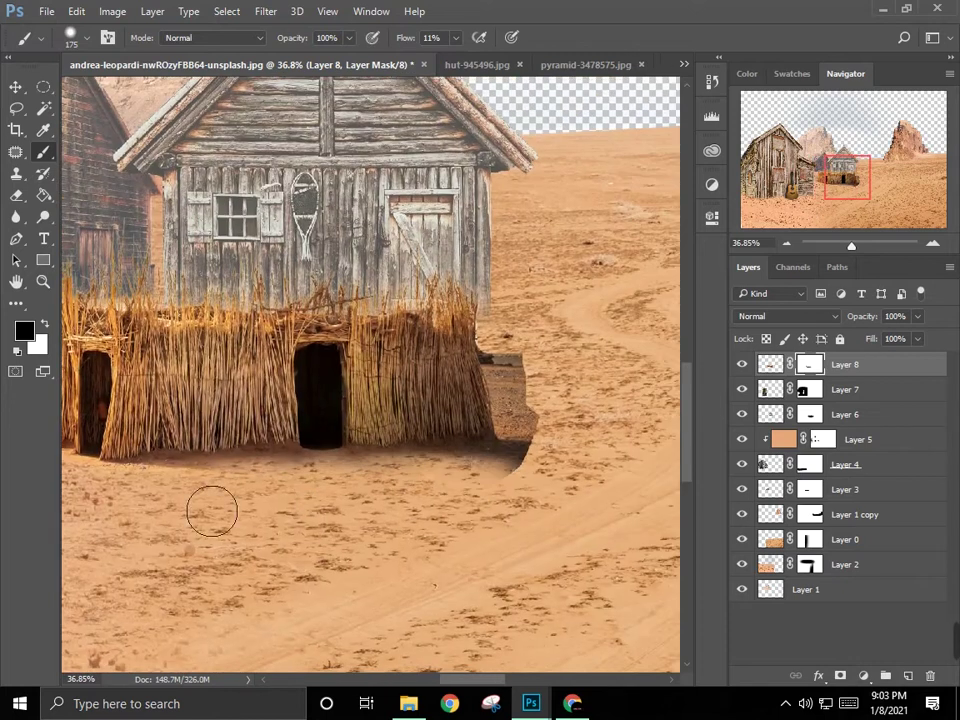
{"action": "scroll", "coordinate": [568, 476], "scroll_direction": "down", "scroll_amount": 3}
{"action": "key", "text": "ctrl+u"}
{"action": "left_click_drag", "start_coordinate": [637, 178], "coordinate": [643, 170]}
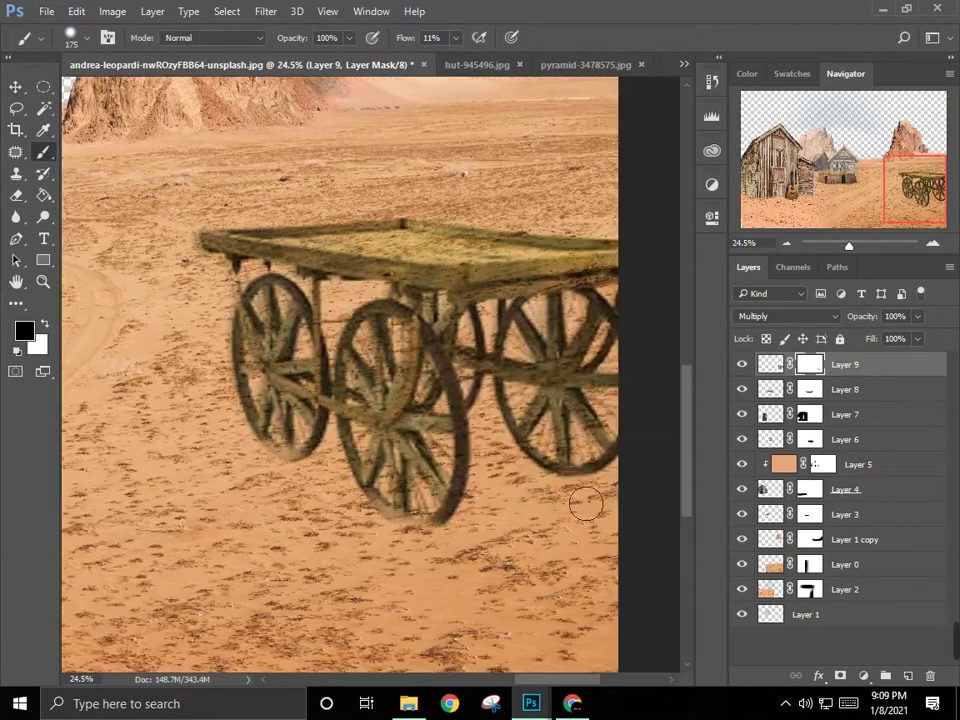
Step: Open the sunset cloud and night sky photos together
{"action": "scroll", "coordinate": [379, 480], "scroll_direction": "down", "scroll_amount": 4}
{"action": "scroll", "coordinate": [374, 294], "scroll_direction": "down", "scroll_amount": 1}
{"action": "key", "text": "ctrl+o"}
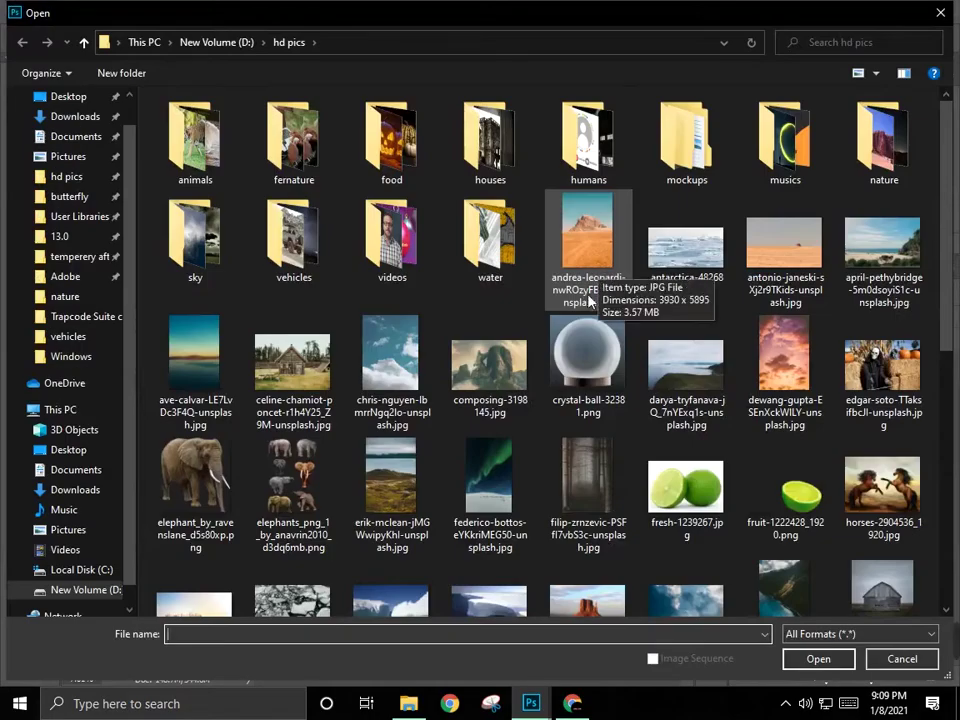
{"action": "left_click", "coordinate": [697, 285]}
{"action": "scroll", "coordinate": [600, 350], "scroll_direction": "down", "scroll_amount": 4}
{"action": "scroll", "coordinate": [300, 400], "scroll_direction": "down", "scroll_amount": 3}
{"action": "left_click", "coordinate": [193, 295], "text": "ctrl"}
{"action": "left_click", "coordinate": [818, 658]}
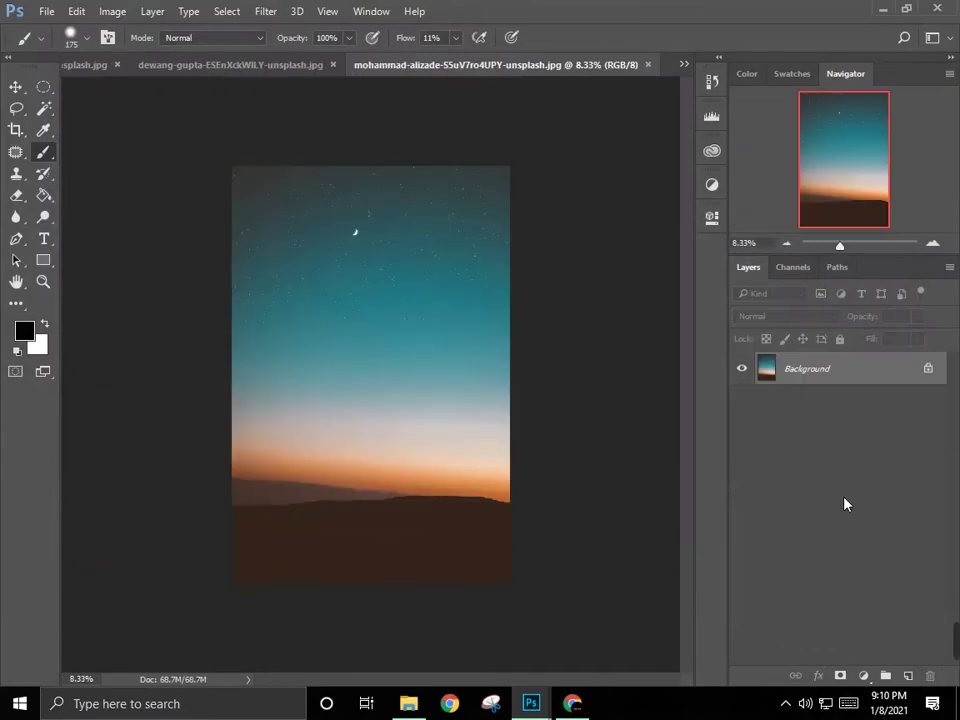
Step: Float the cloud photo and drag the sky into the village composite
{"action": "key", "text": "ctrl+shift+Tab"}
{"action": "key", "text": "ctrl+shift+Tab"}
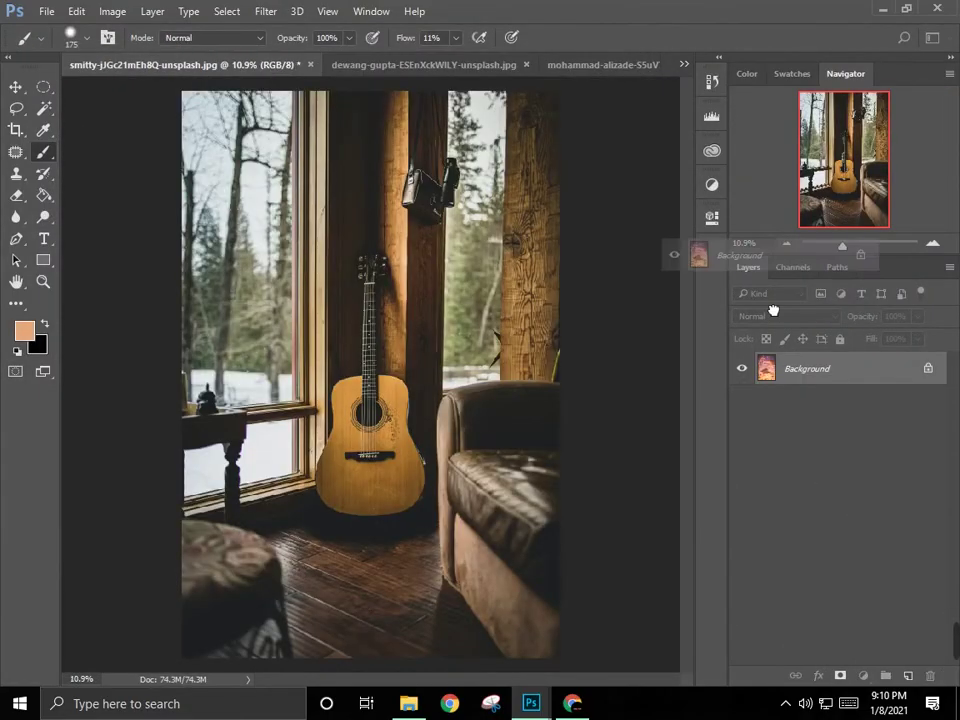
{"action": "left_click_drag", "start_coordinate": [400, 64], "coordinate": [585, 190]}
{"action": "left_click", "coordinate": [684, 64]}
{"action": "left_click", "coordinate": [512, 70]}
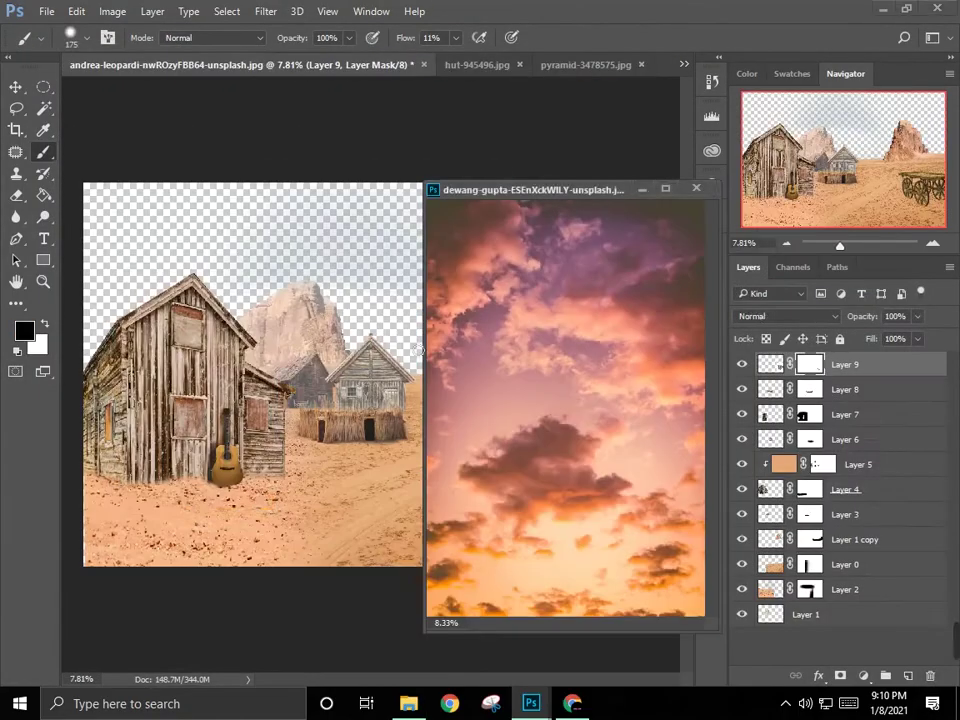
{"action": "left_click_drag", "start_coordinate": [658, 203], "coordinate": [330, 125]}
Step: Stretch the sky layer wider across the whole canvas
{"action": "key", "text": "ctrl+t"}
{"action": "mouse_move", "coordinate": [375, 316]}
{"action": "left_mouse_down"}
{"action": "mouse_move", "coordinate": [650, 324]}
{"action": "mouse_move", "coordinate": [658, 305]}
{"action": "left_mouse_up"}
{"action": "key", "text": "Return"}
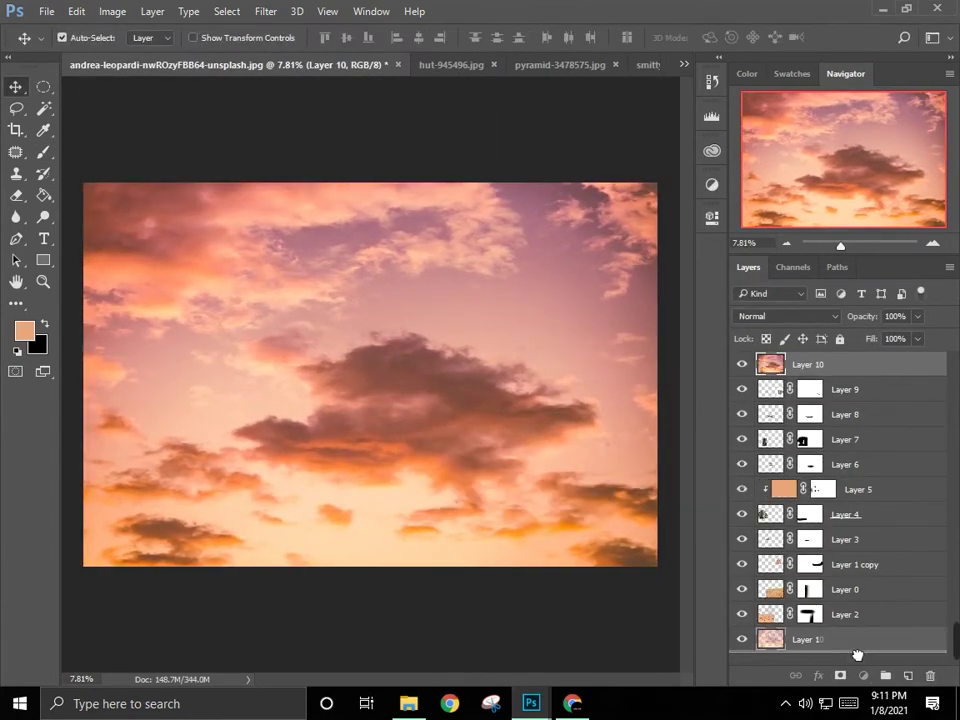
Step: Send the sky beneath the village layers and lower its Saturation by -15
{"action": "key", "text": "ctrl+shift+bracketleft"}
{"action": "left_click_drag", "start_coordinate": [436, 216], "coordinate": [452, 150]}
{"action": "key", "text": "ctrl+u"}
{"action": "left_click_drag", "start_coordinate": [640, 162], "coordinate": [645, 167]}
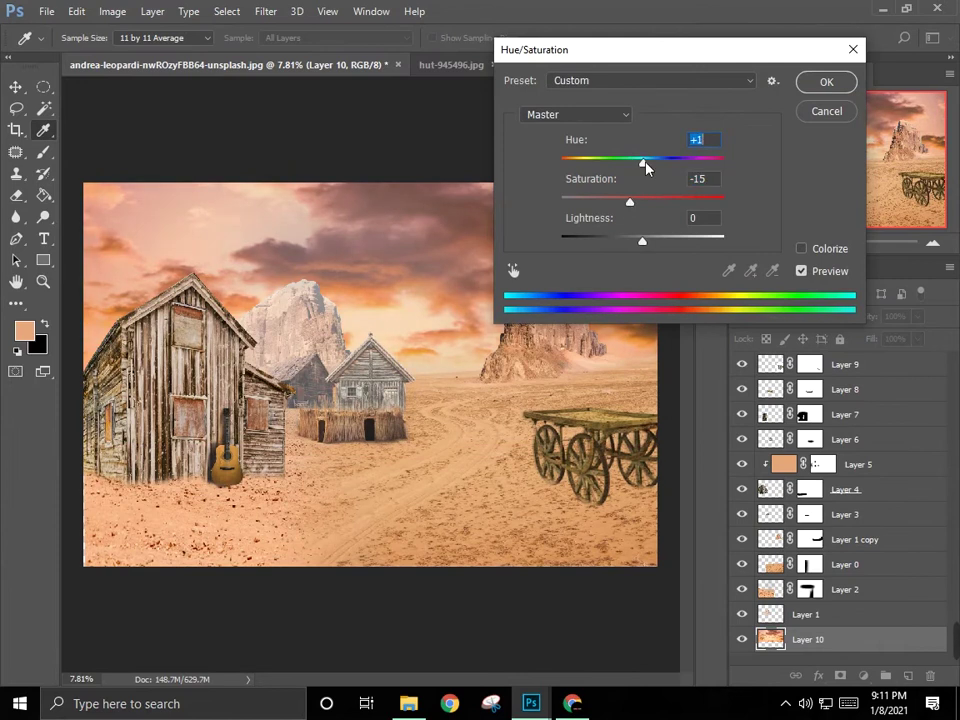
{"action": "left_click_drag", "start_coordinate": [642, 241], "coordinate": [657, 238]}
{"action": "key", "text": "Return"}
Step: Select Layer 1 and add a layer mask to paint on
{"action": "key", "text": "v"}
{"action": "scroll", "coordinate": [362, 343], "scroll_direction": "up", "scroll_amount": 2}
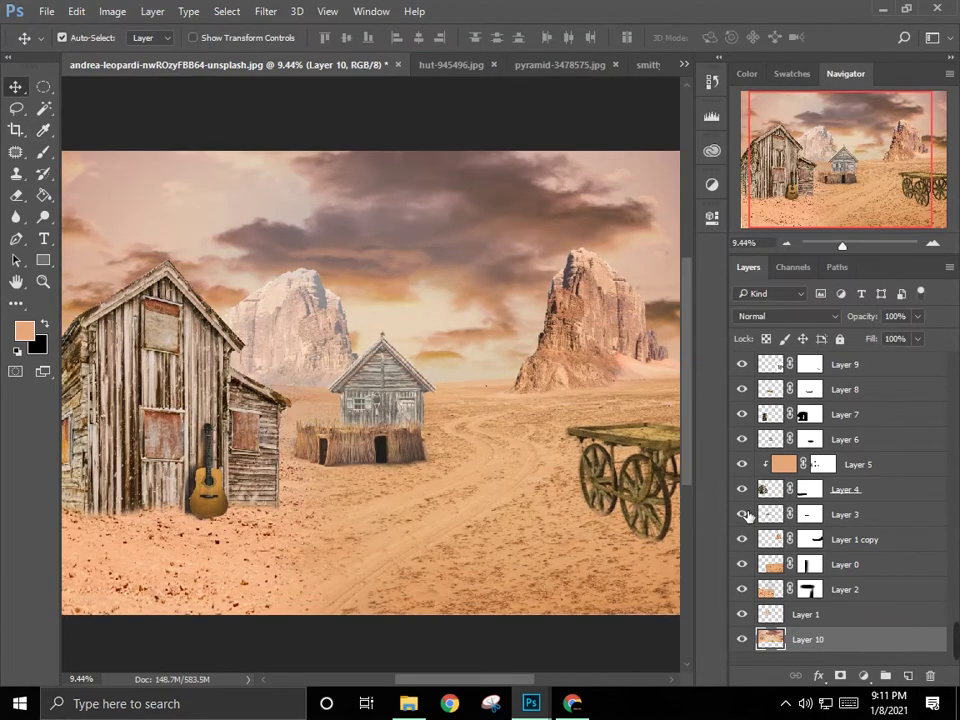
{"action": "left_click", "coordinate": [362, 343]}
{"action": "scroll", "coordinate": [362, 343], "scroll_direction": "up", "scroll_amount": 1}
{"action": "left_click", "coordinate": [840, 676]}
{"action": "key", "text": "b"}
{"action": "scroll", "coordinate": [289, 289], "scroll_direction": "up", "scroll_amount": 1}
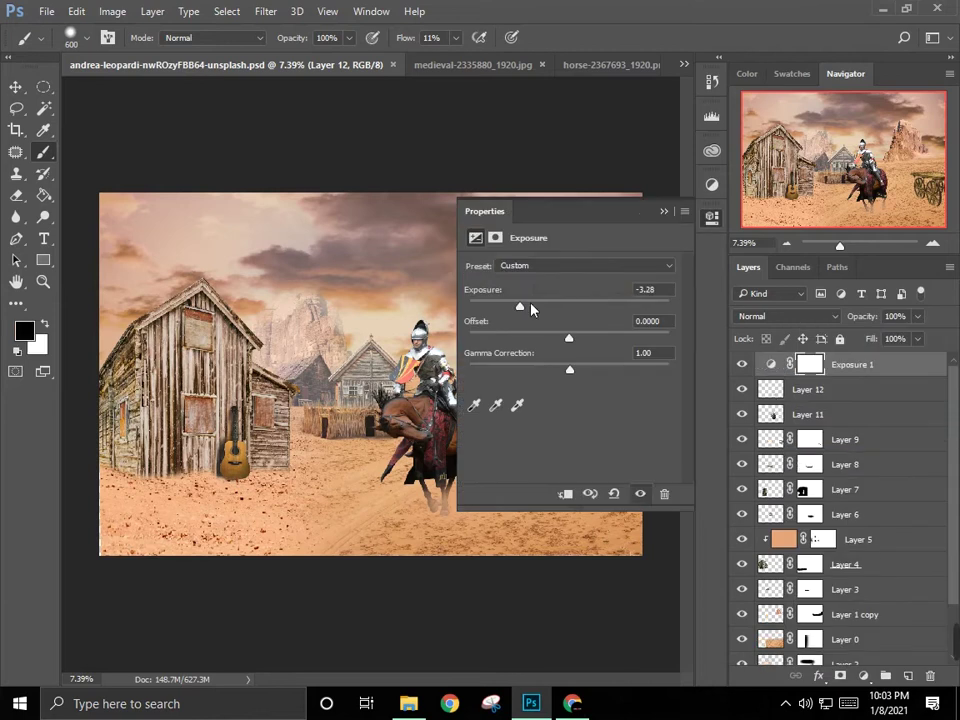
Step: Paint the Exposure mask over the knight and wagon, then add a darkening Brightness/Contrast adjustment
{"action": "left_click", "coordinate": [662, 211]}
{"action": "mouse_move", "coordinate": [429, 420]}
{"action": "left_mouse_down"}
{"action": "mouse_move", "coordinate": [514, 536]}
{"action": "mouse_move", "coordinate": [398, 432]}
{"action": "mouse_move", "coordinate": [203, 355]}
{"action": "mouse_move", "coordinate": [429, 396]}
{"action": "mouse_move", "coordinate": [208, 317]}
{"action": "mouse_move", "coordinate": [341, 409]}
{"action": "mouse_move", "coordinate": [388, 412]}
{"action": "left_mouse_up"}
{"action": "left_click", "coordinate": [863, 676]}
{"action": "left_click", "coordinate": [857, 375]}
{"action": "left_click", "coordinate": [662, 211]}
Step: Duplicate the whole layer group and merge the copy into one layer
{"action": "scroll", "coordinate": [845, 560], "scroll_direction": "down", "scroll_amount": 5}
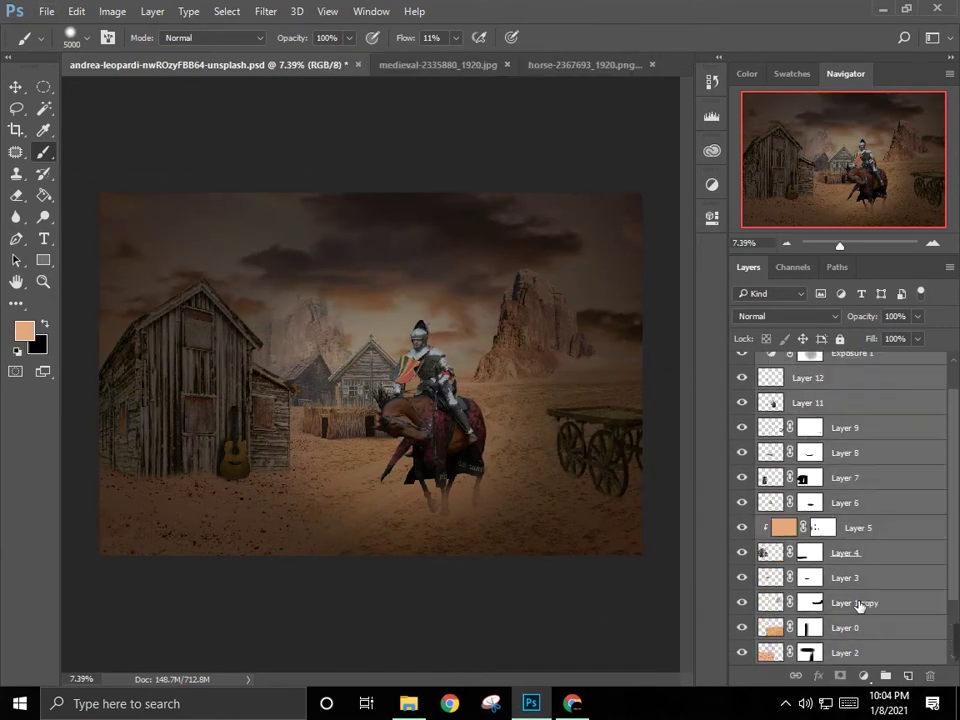
{"action": "key", "text": "ctrl+j"}
{"action": "key", "text": "ctrl+e"}
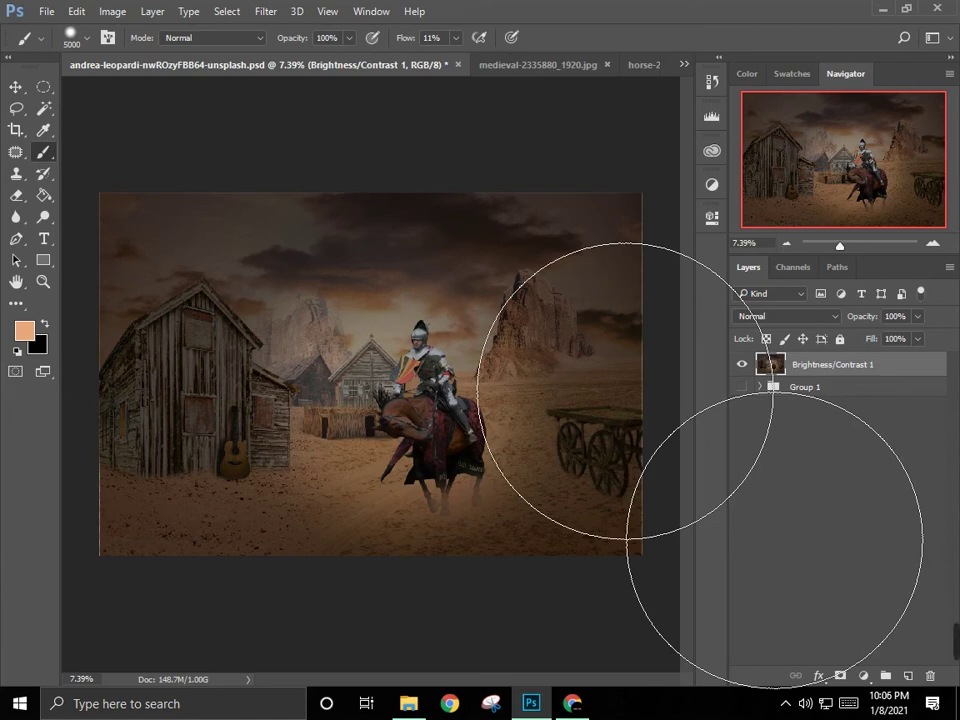
Step: Grade the merged layer in Camera Raw with Exposure -0.40, Highlights +100 and Clarity +67
{"action": "left_click", "coordinate": [265, 11]}
{"action": "left_click", "coordinate": [381, 143]}
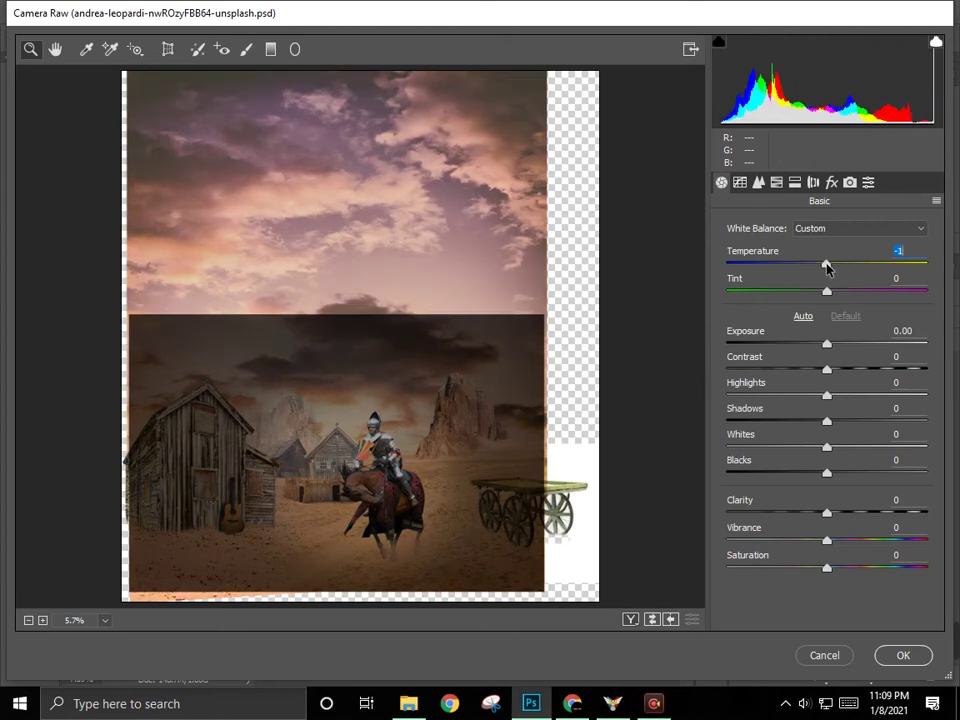
{"action": "left_click_drag", "start_coordinate": [826, 343], "coordinate": [818, 343]}
{"action": "left_click_drag", "start_coordinate": [827, 396], "coordinate": [927, 396]}
{"action": "left_click_drag", "start_coordinate": [826, 513], "coordinate": [893, 513]}
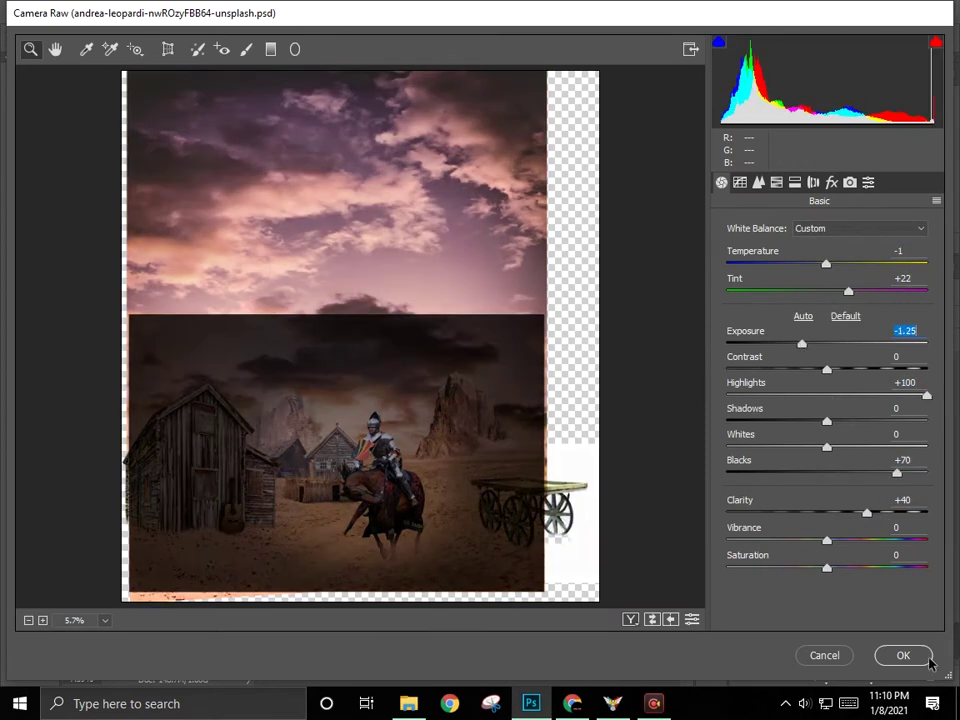
{"action": "left_click", "coordinate": [903, 656]}
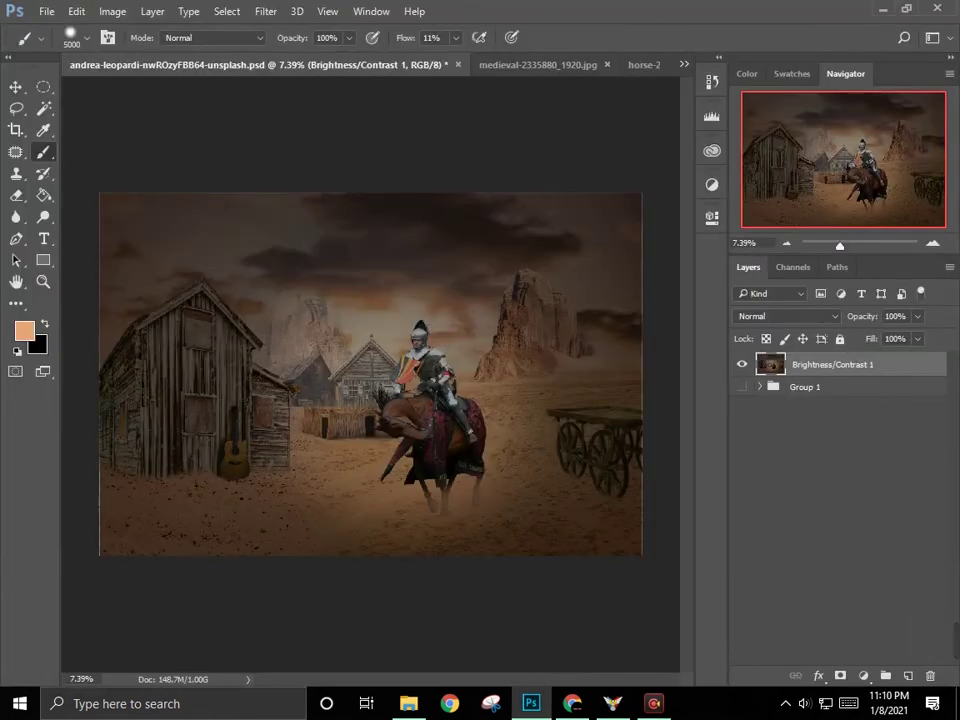